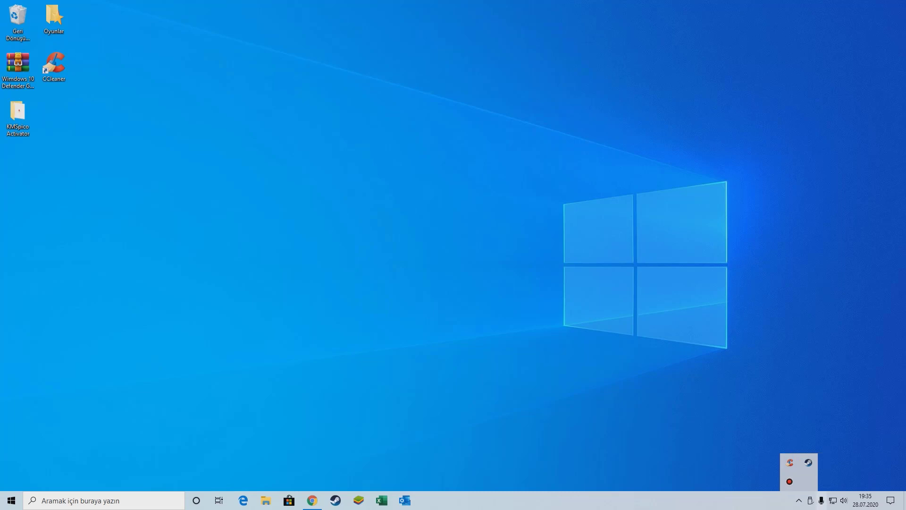
click(751, 415)
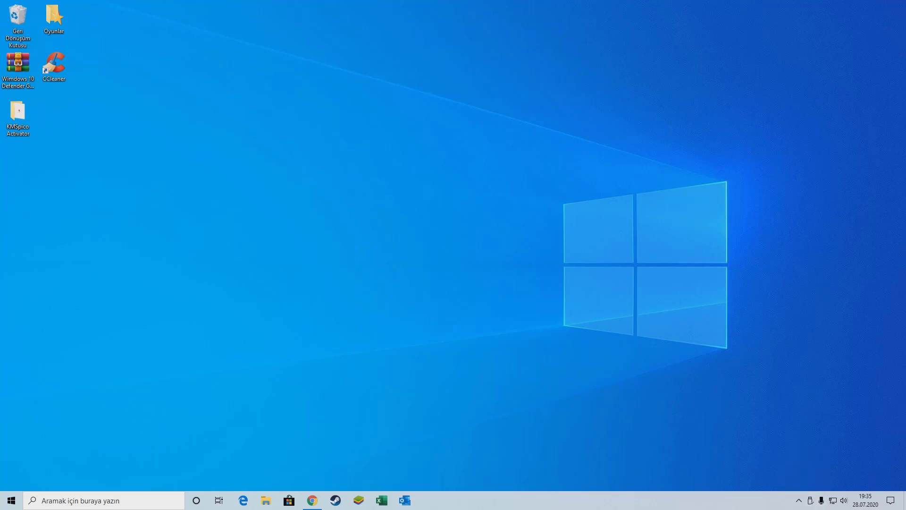
key(super)
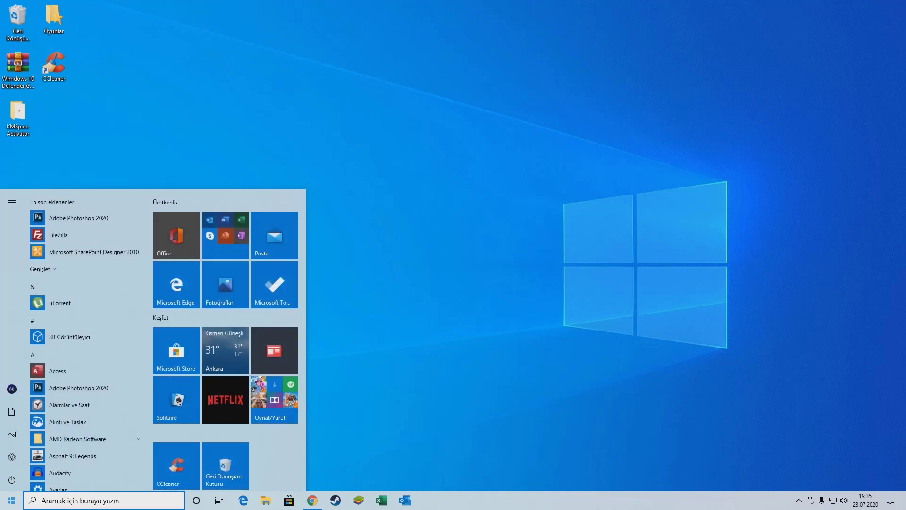
click(350, 179)
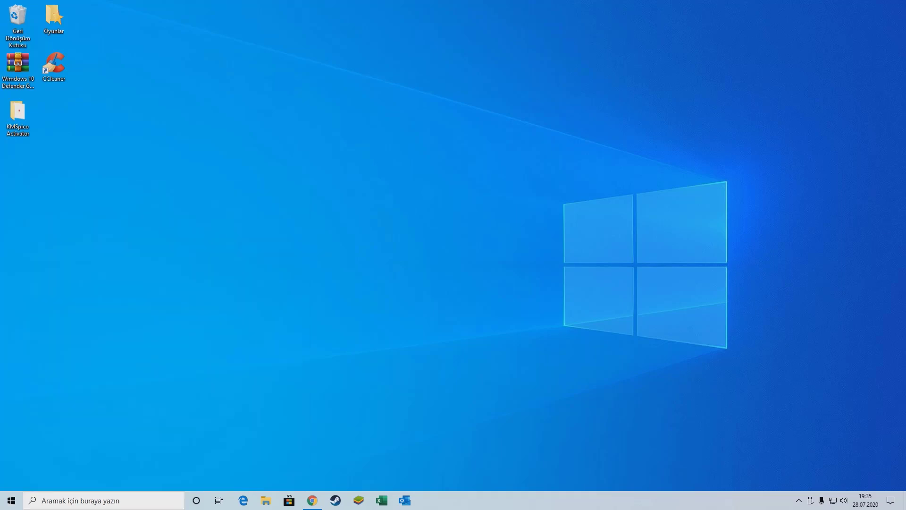
Permanently delete all the bandicam recordings in the Recycle Bin and close its window
key(Down)
key(Return)
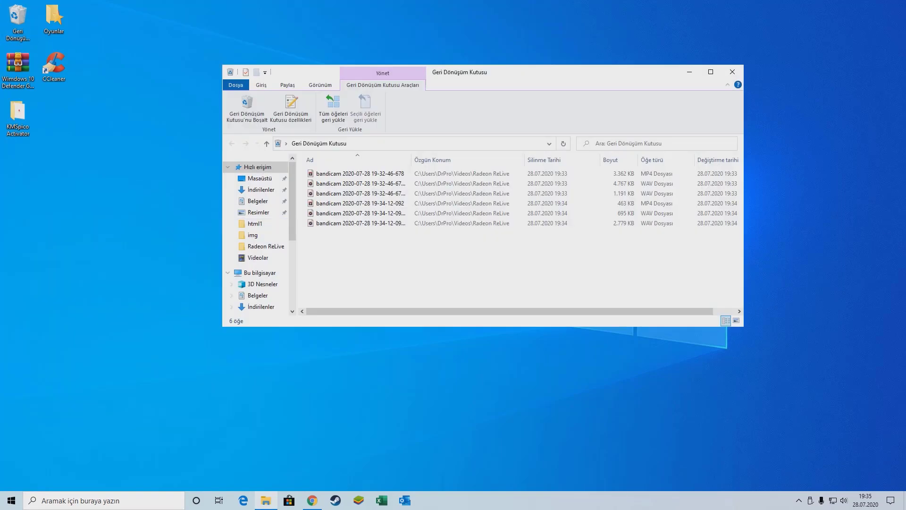
key(ctrl+a)
key(Delete)
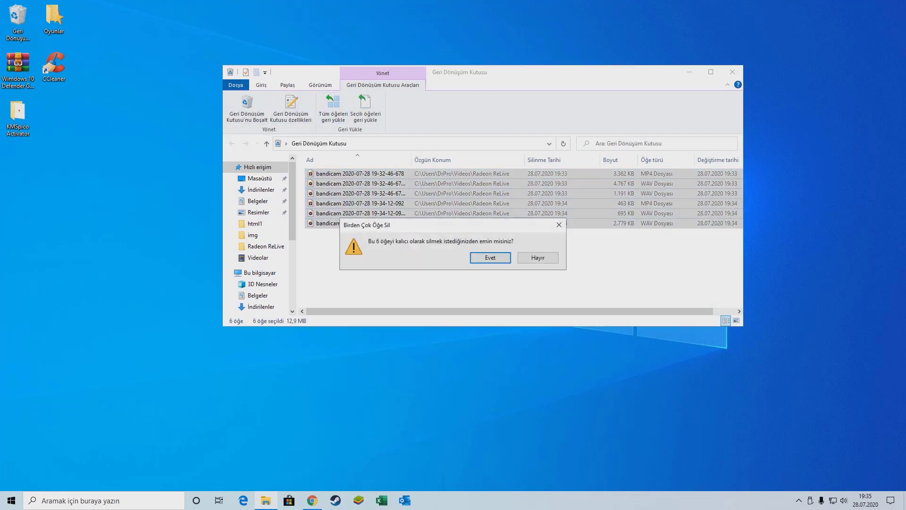
key(Return)
key(alt+F4)
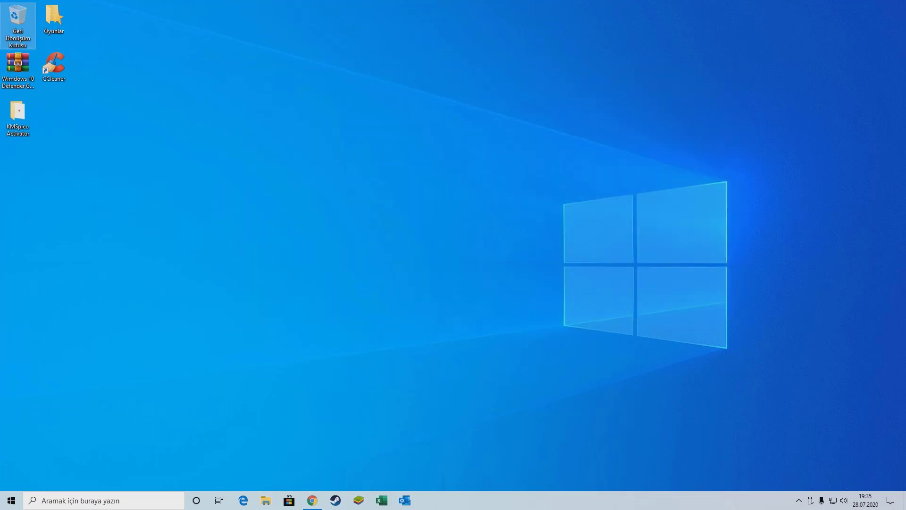
Spread the CCleaner shortcut, the Windows 10 Defender archive and the KMSpico Activator folder apart on the empty desktop area
right_click(111, 115)
click(130, 157)
drag(55, 65, 448, 19)
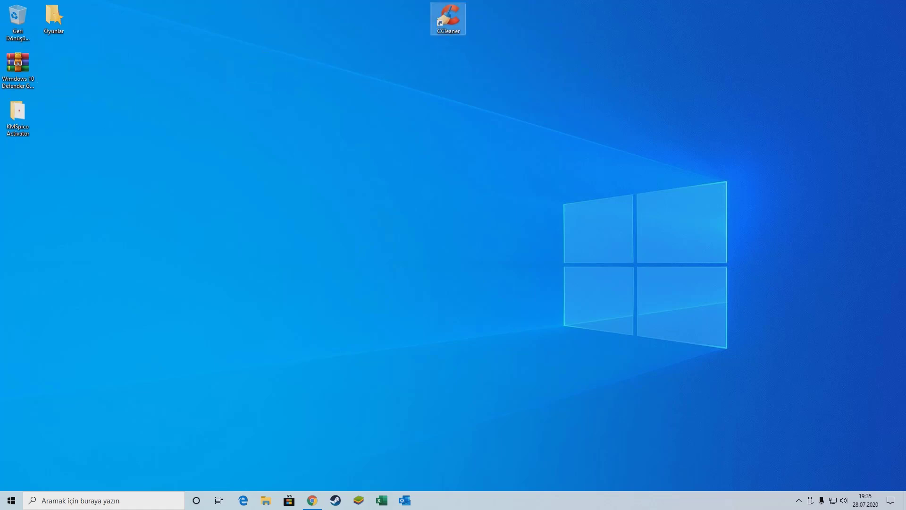
drag(18, 64, 592, 158)
drag(18, 112, 769, 23)
right_click(474, 97)
click(492, 139)
key(F2)
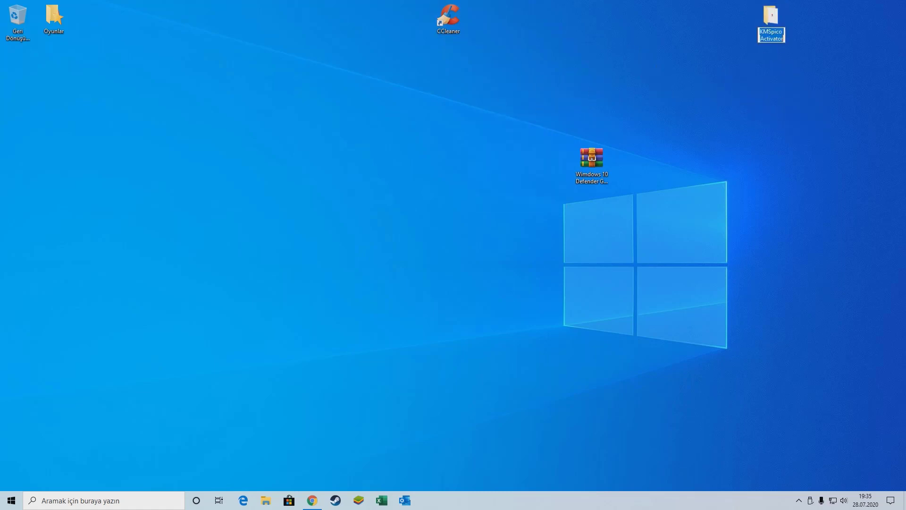
click(771, 75)
click(771, 75)
Look inside the KMSpico Activator folder and close it
double_click(771, 21)
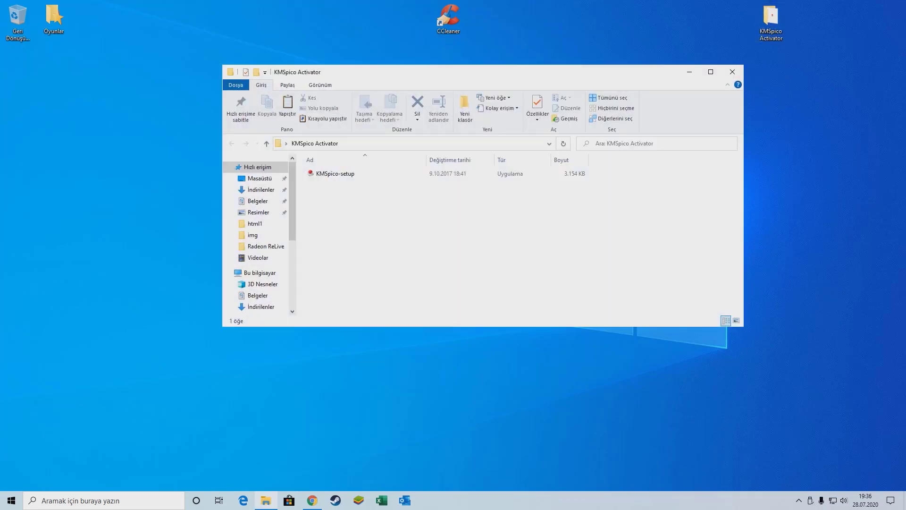
click(732, 72)
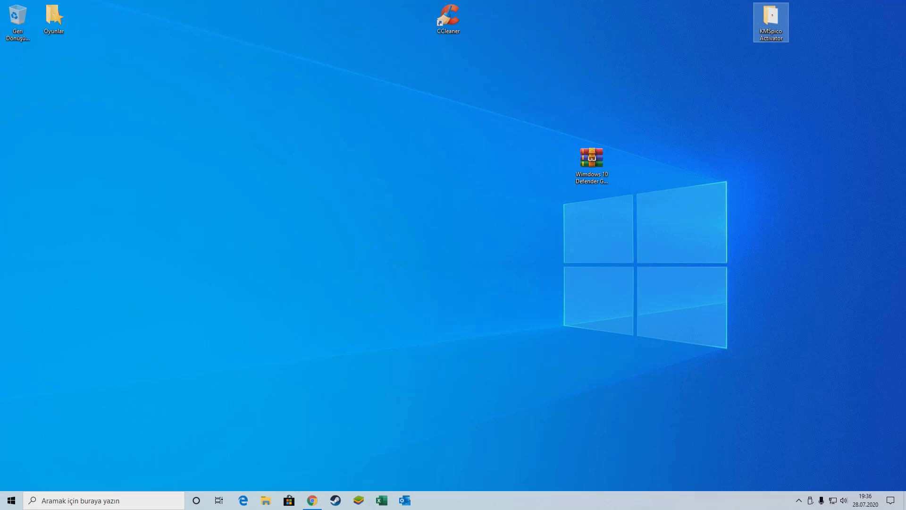
drag(863, 447, 837, 448)
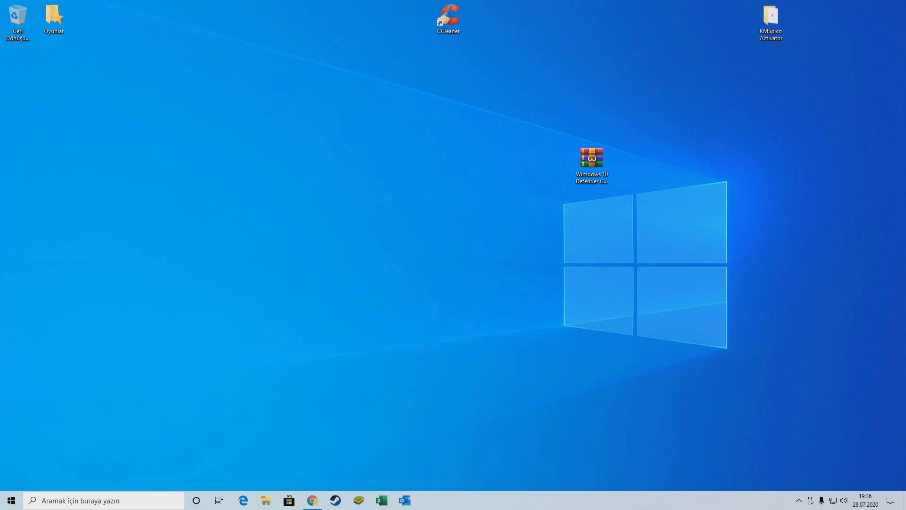
Check the Recycle Bin's contents and the KMSpico Activator folder once more, closing every opened window
double_click(18, 19)
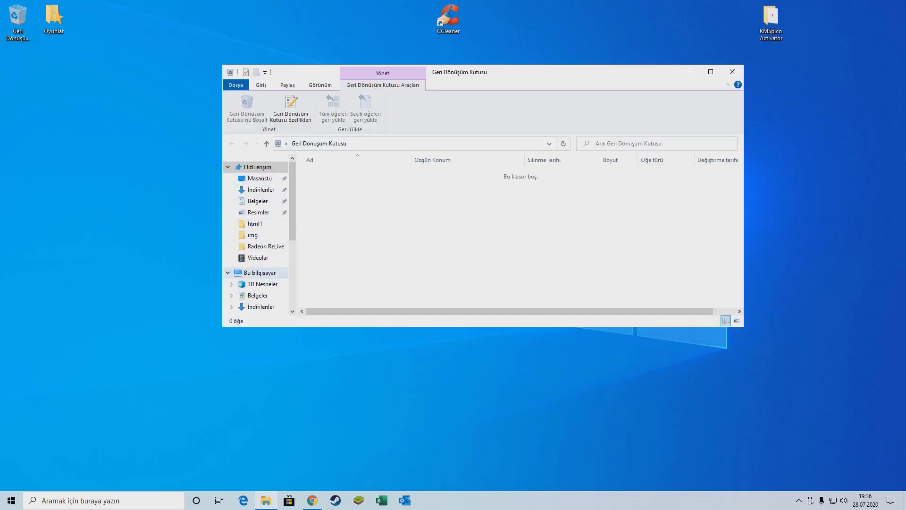
click(738, 84)
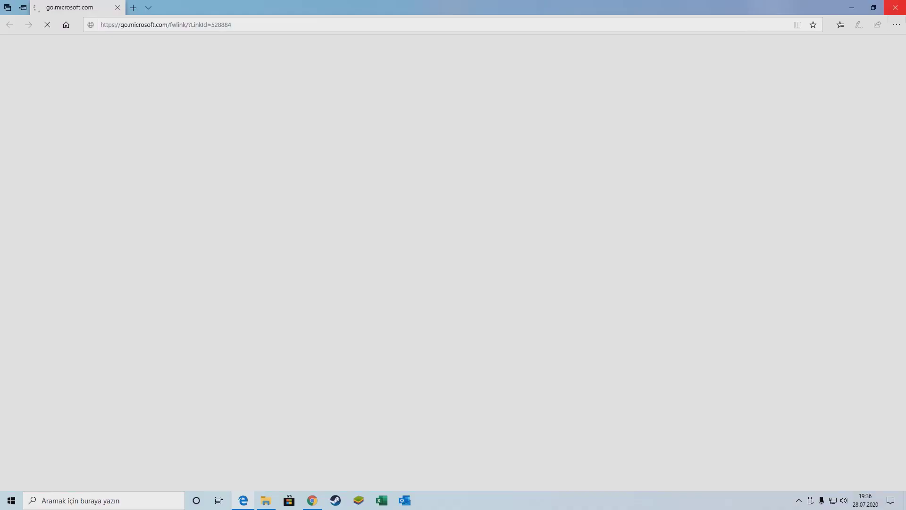
click(896, 6)
click(733, 73)
double_click(771, 21)
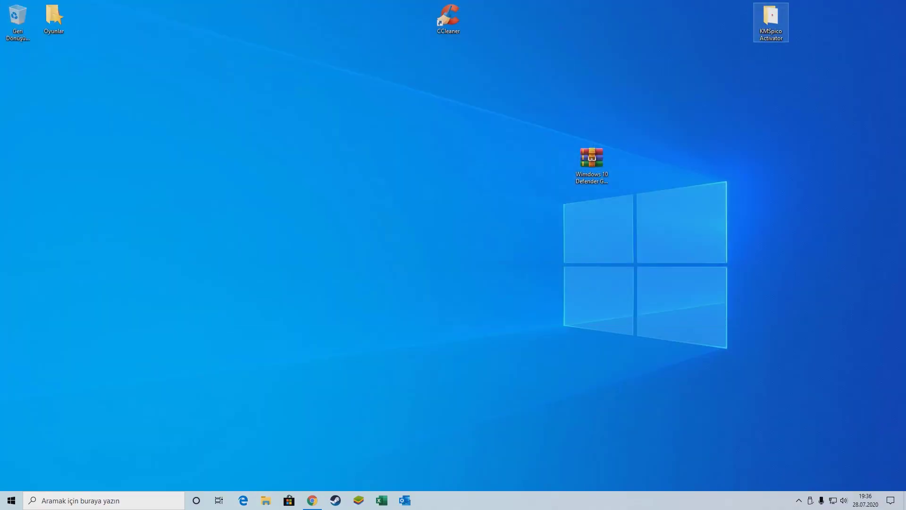
click(732, 72)
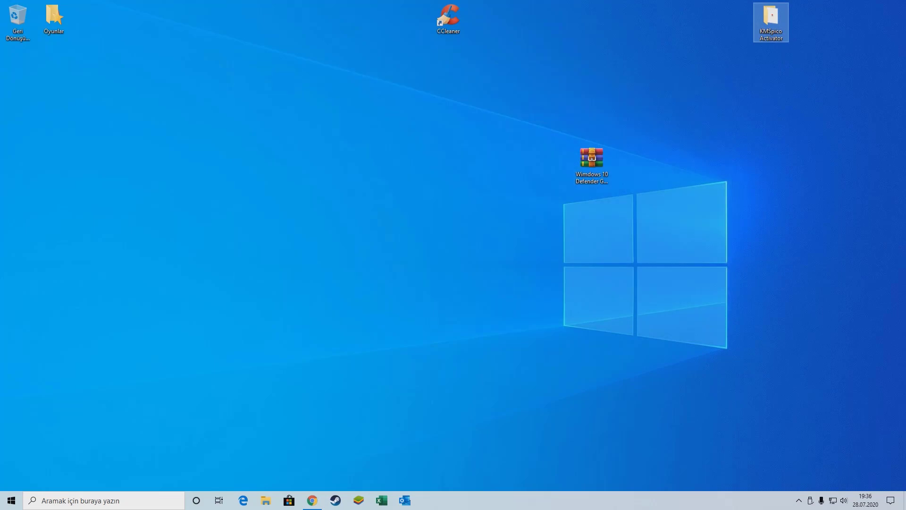
Switch to Chrome, view the Google results for kmspico, and minimize the browser
click(312, 500)
click(165, 8)
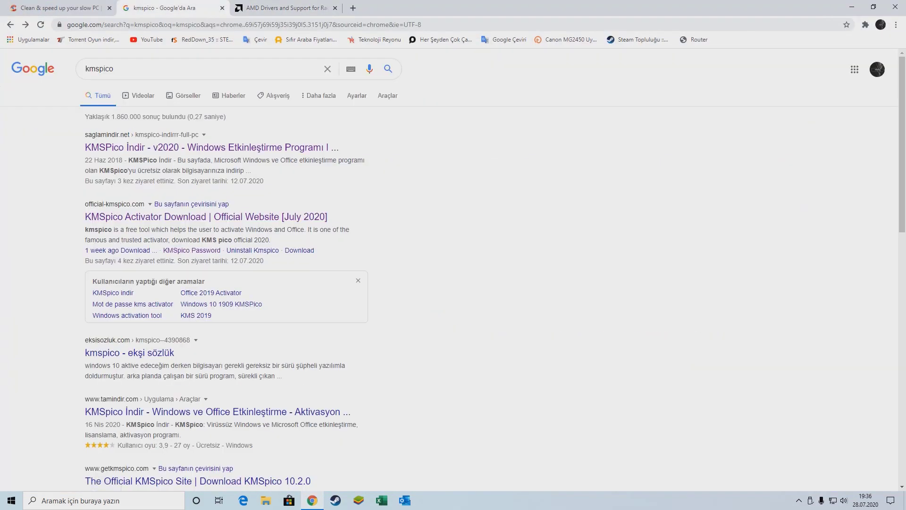
key(super)
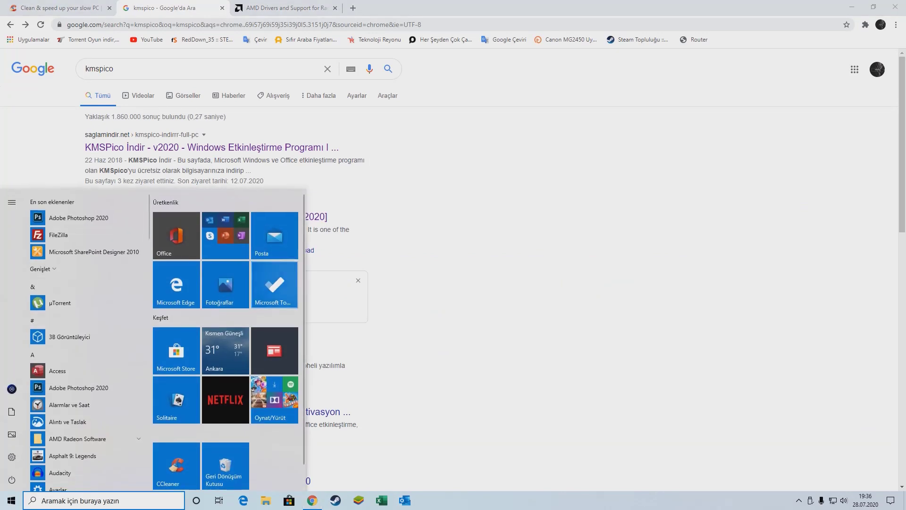
key(Escape)
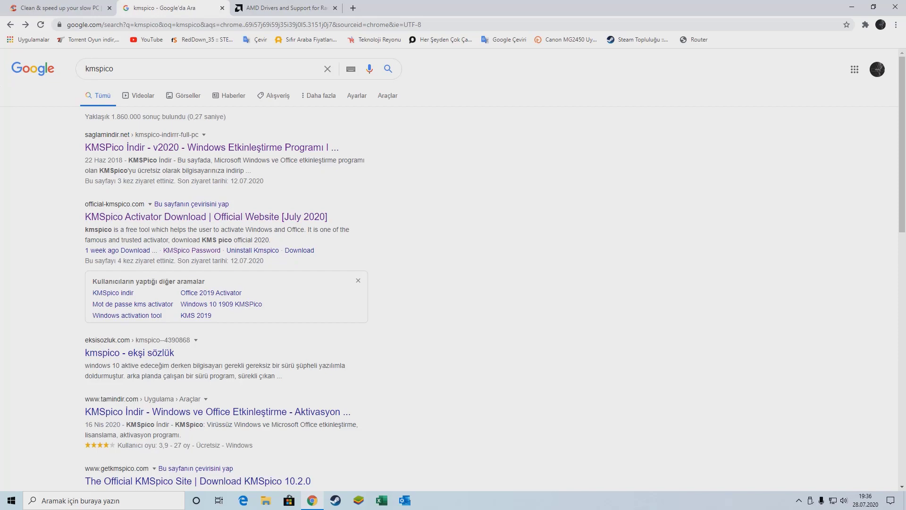
click(852, 7)
Line up the CCleaner shortcut, the Windows 10 Defender archive and the KMSpico Activator folder in one row along the desktop's upper edge and refresh it
drag(448, 17, 562, 16)
drag(592, 160, 663, 9)
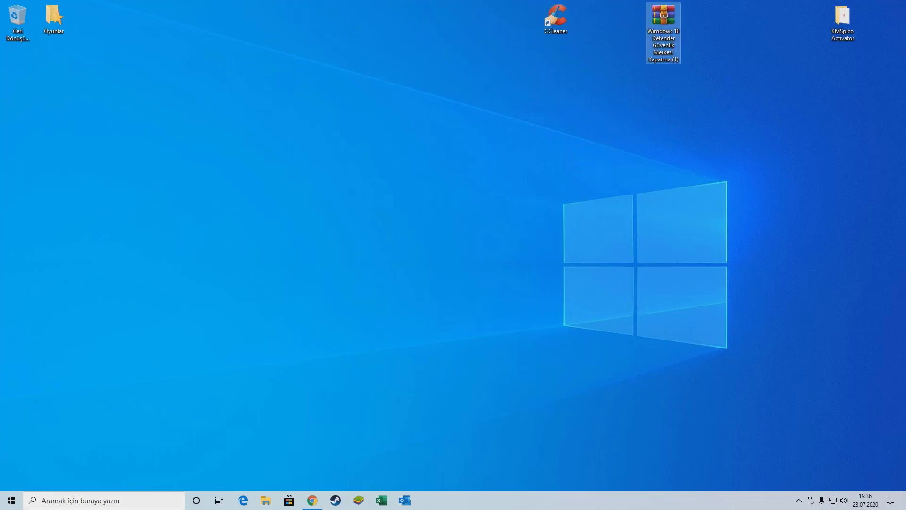
right_click(649, 126)
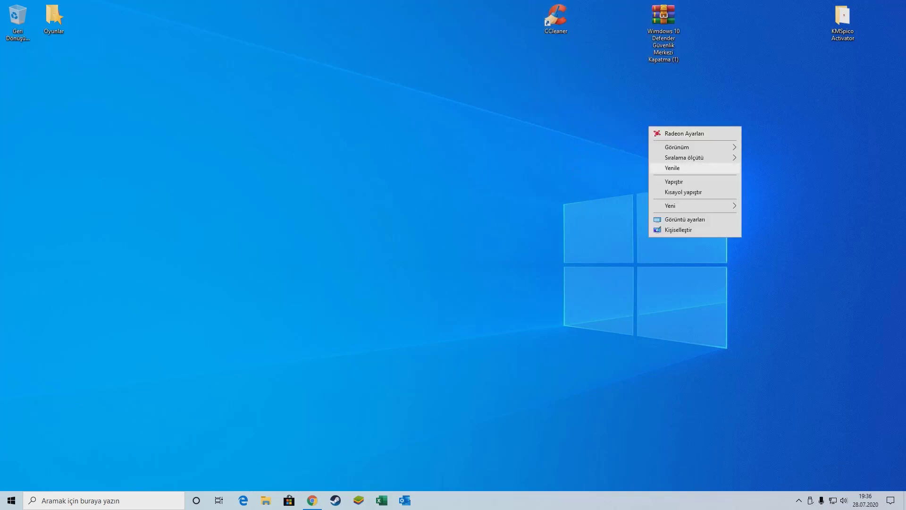
click(674, 168)
Launch CCleaner from its desktop shortcut and decline visiting the website for the new version
click(556, 19)
double_click(556, 19)
key(super)
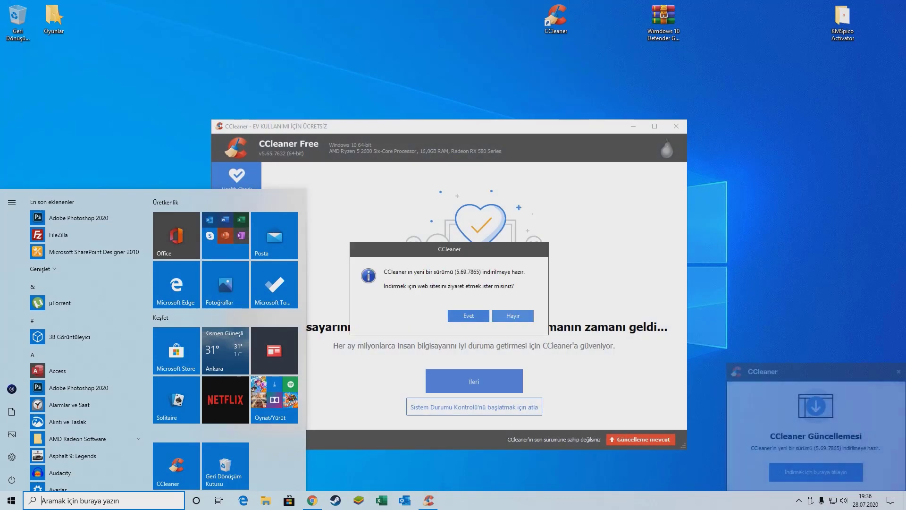
click(11, 500)
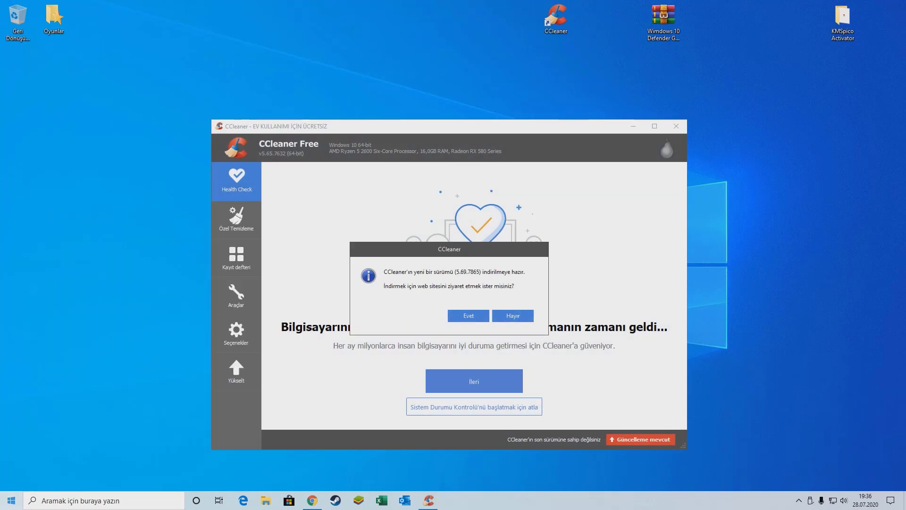
click(513, 315)
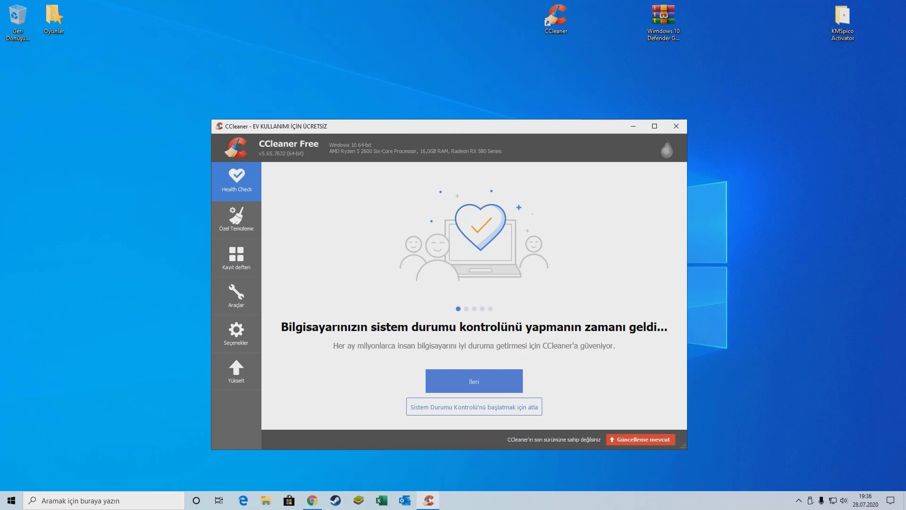
Switch to Chrome and compare the CCleaner Free and Professional versions on ccleaner.com, briefly bringing up the installed program
click(312, 500)
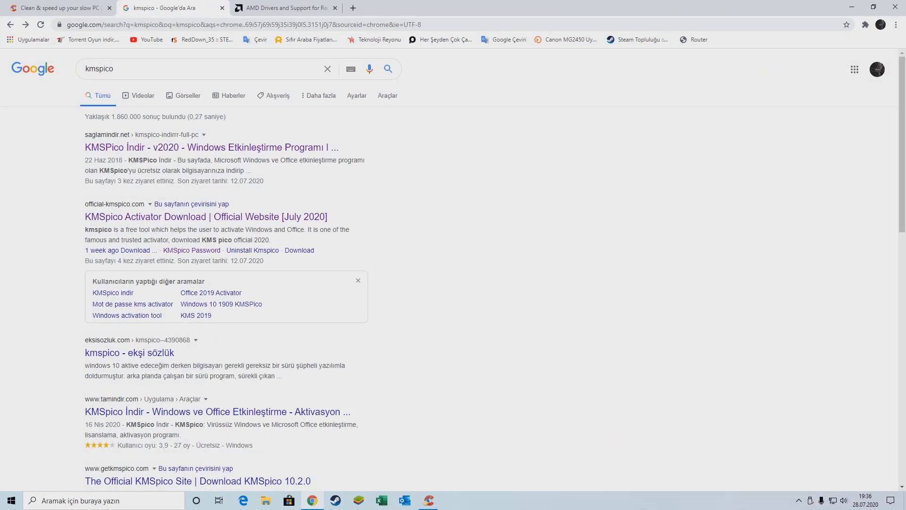
click(59, 8)
drag(187, 67, 187, 70)
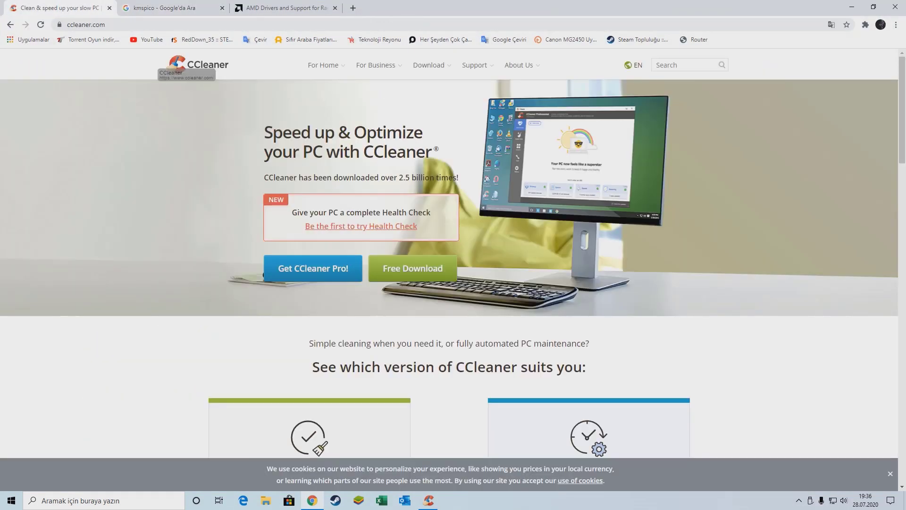
click(186, 67)
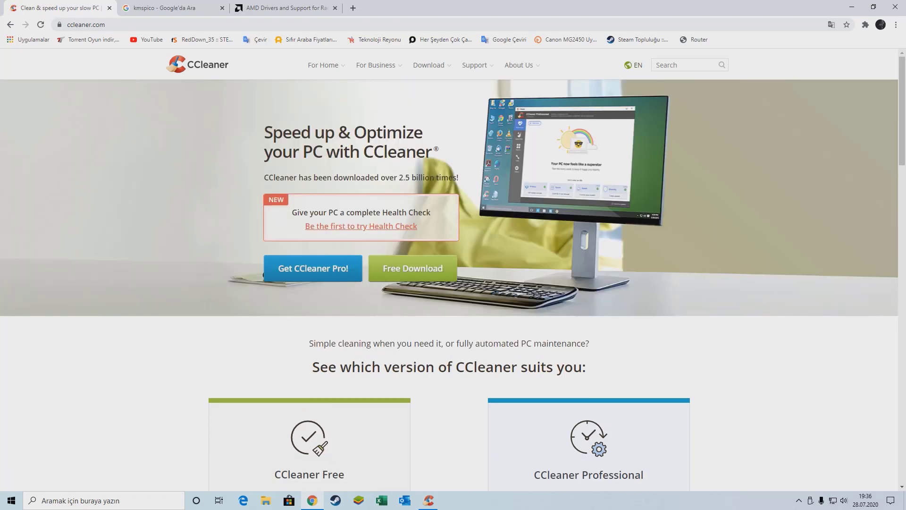
scroll(453, 269, down, 6)
scroll(453, 269, down, 1)
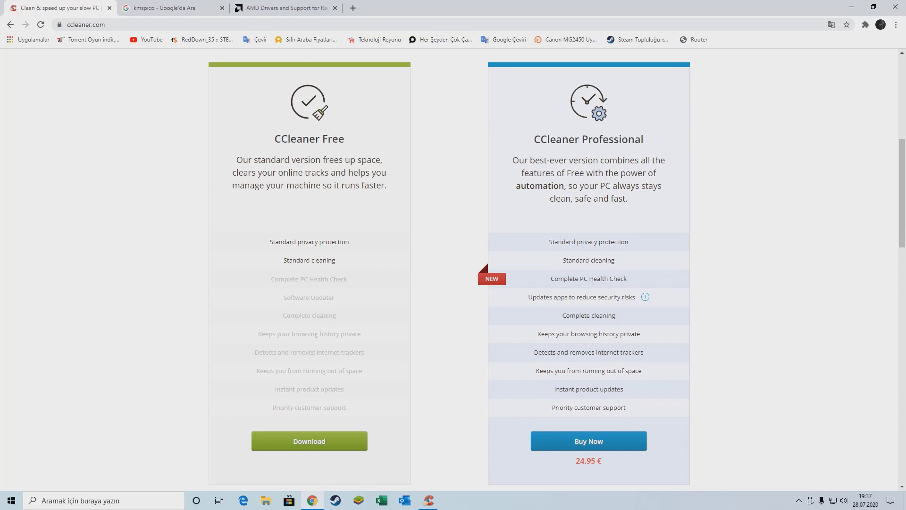
click(428, 500)
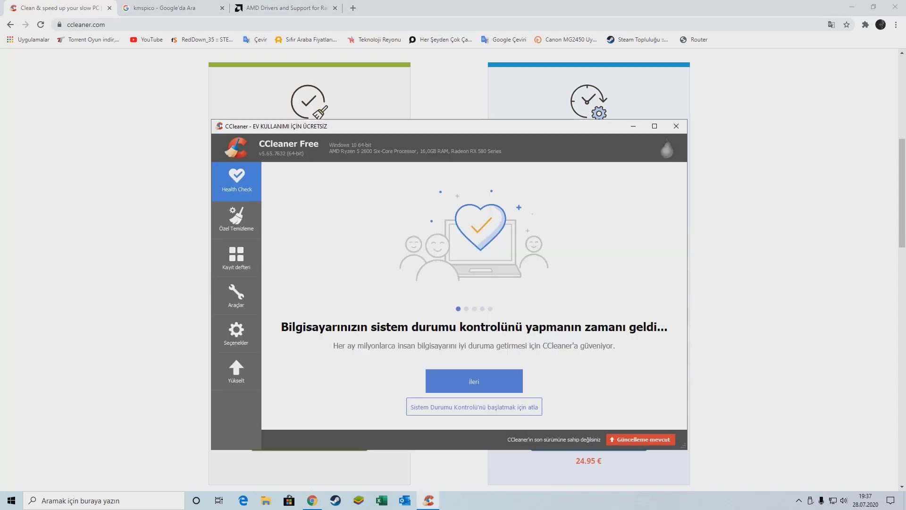
click(428, 500)
Start downloading the CCleaner Free installer ccsetup569.exe, cancel the download, and close the CCleaner page
click(309, 440)
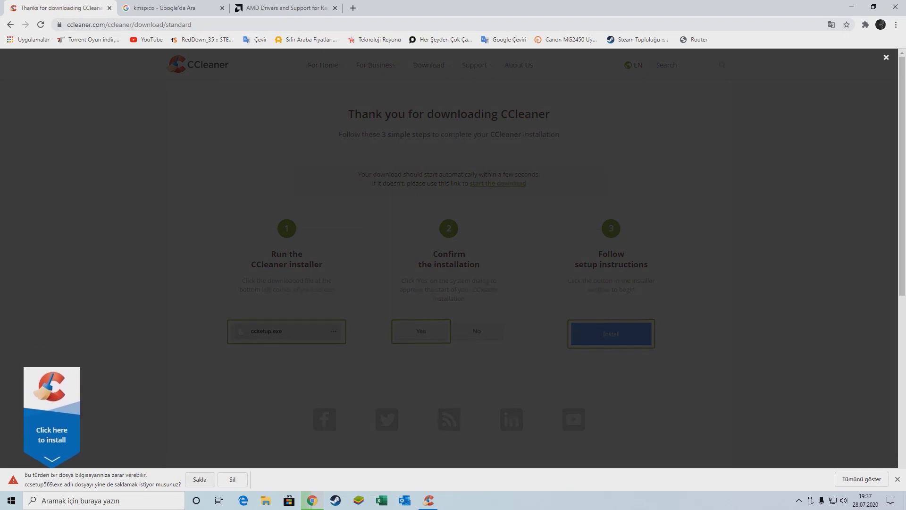
click(200, 480)
click(98, 480)
click(114, 463)
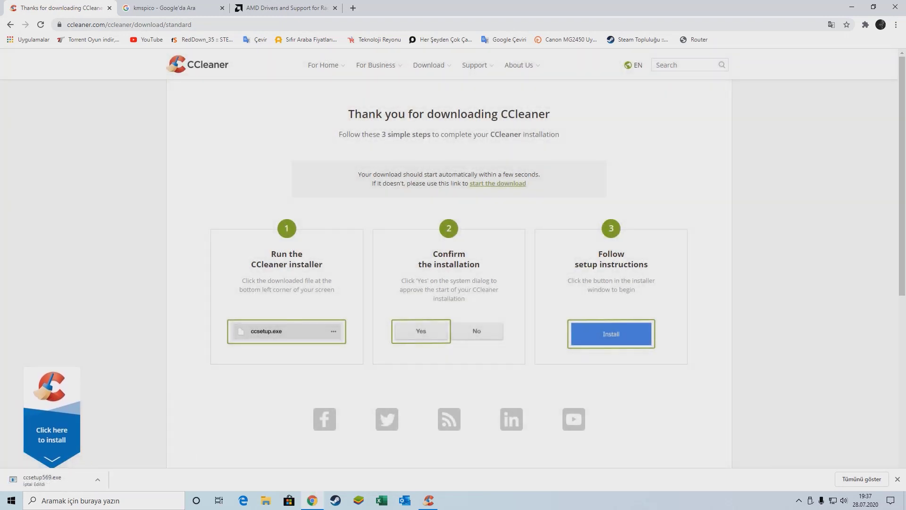
click(110, 7)
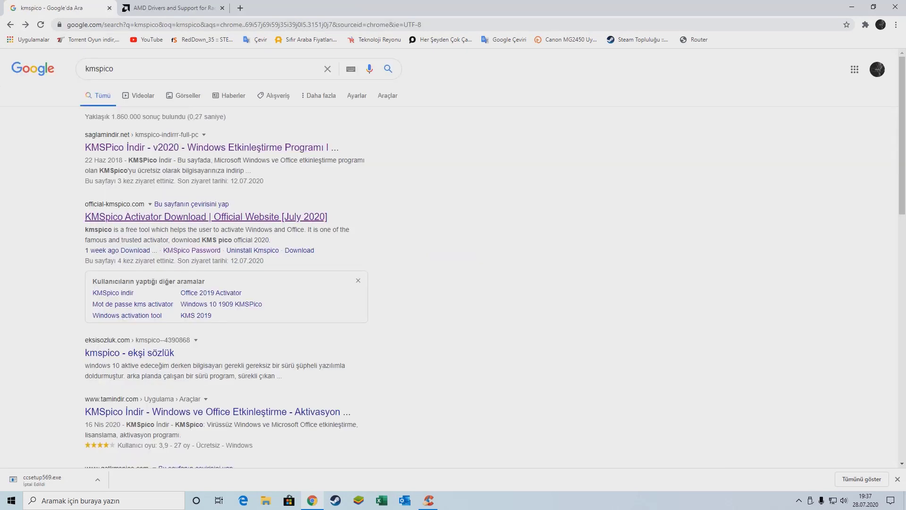
Open the Windows Security page under Update & Security in Windows Settings
click(11, 500)
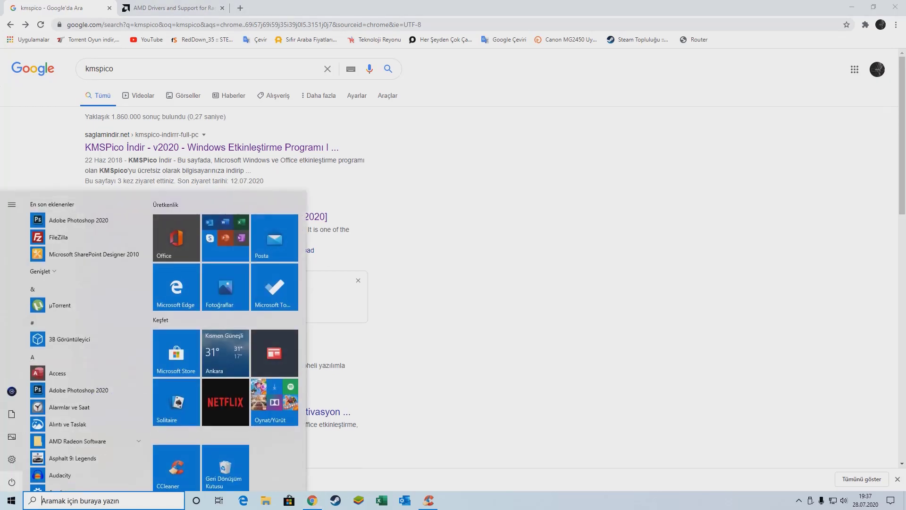
click(14, 457)
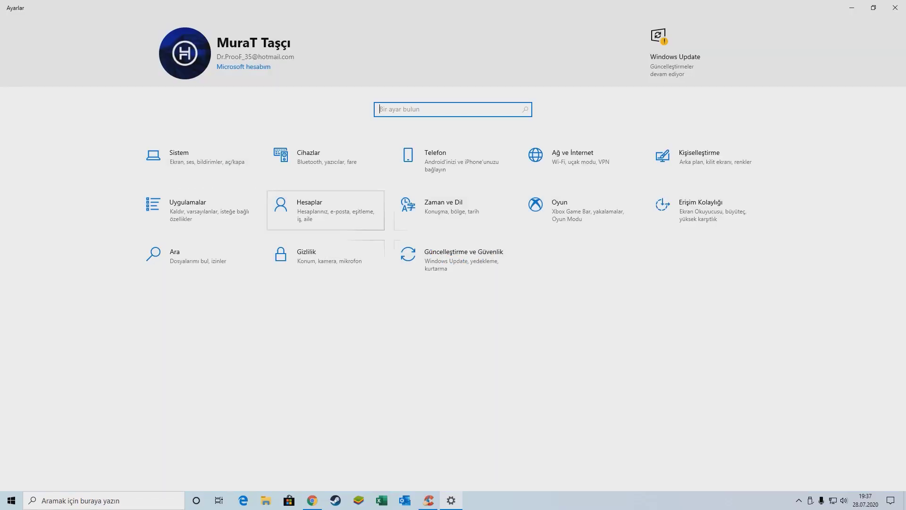
click(439, 259)
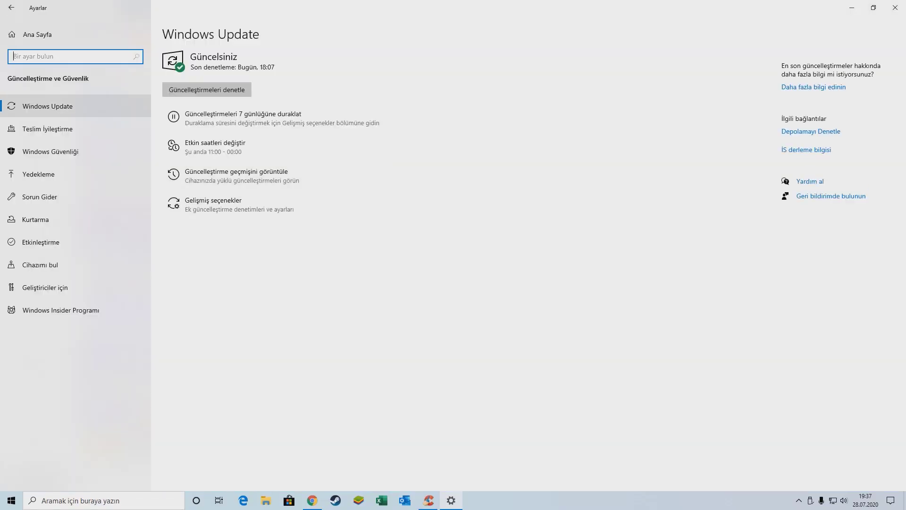
click(50, 151)
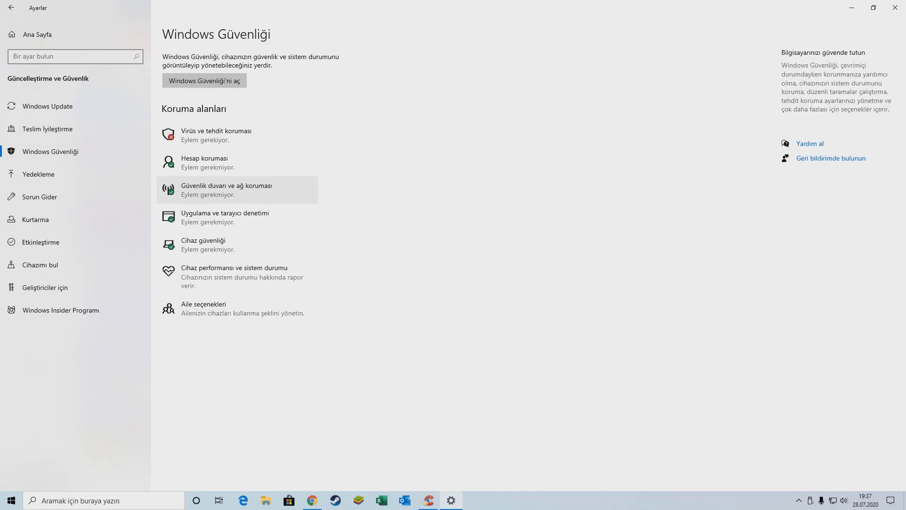
Open the Virus & threat protection settings and review the real-time, cloud-based, sample submission and tamper protection switches
click(203, 134)
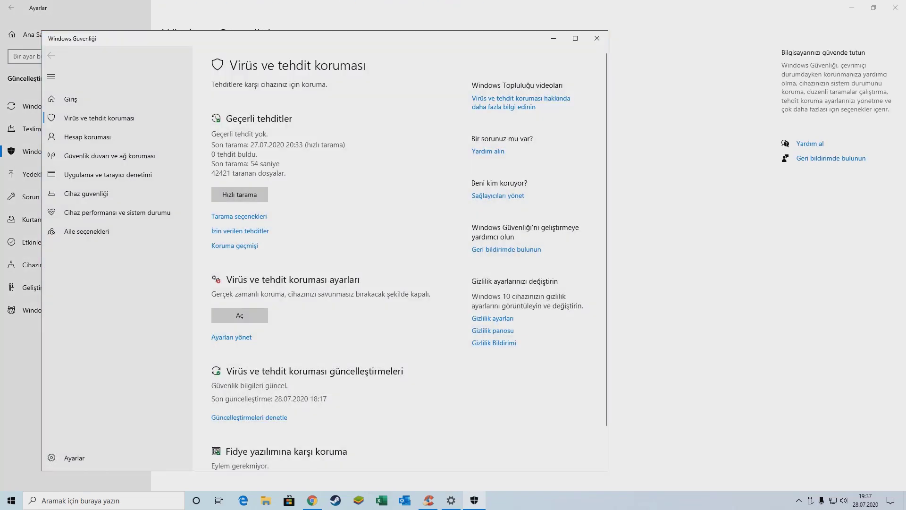
click(231, 337)
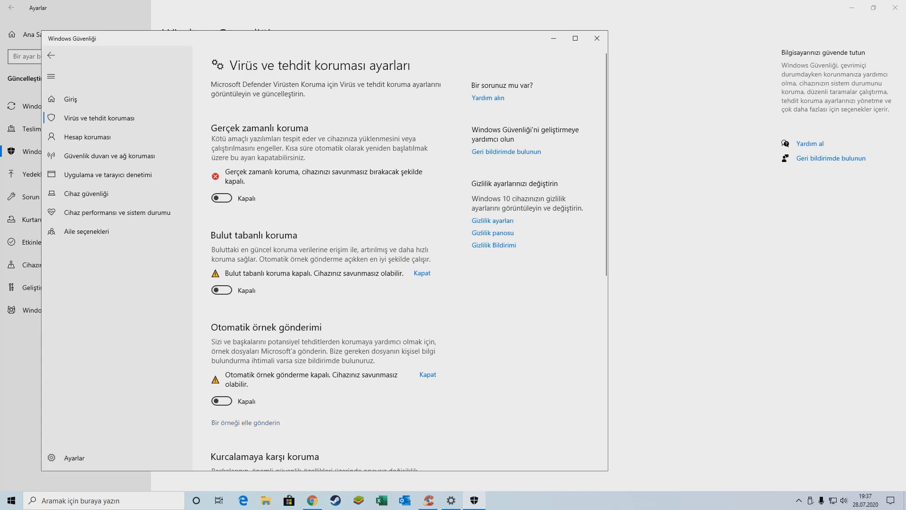
scroll(397, 260, down, 4)
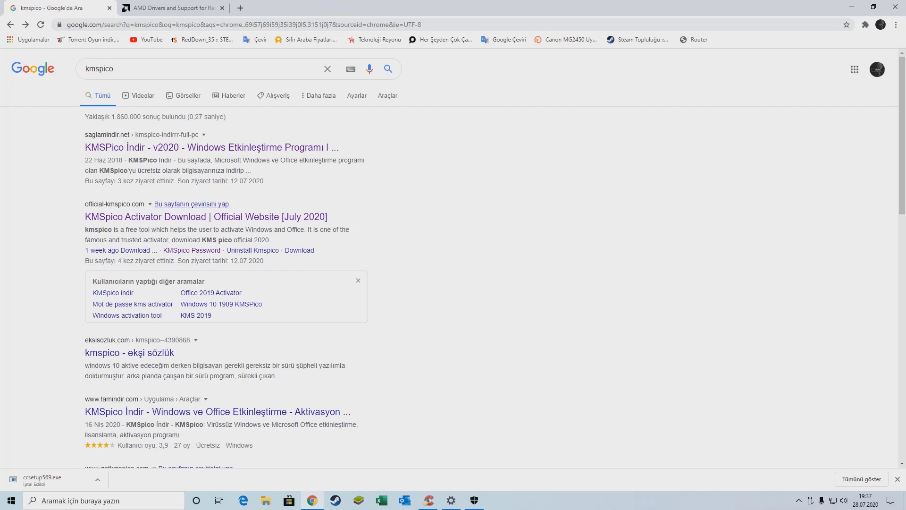
Open official-kmspico.com from the Google results and go to its download page to view the KMSpico download and zip password links
click(206, 216)
scroll(206, 217, down, 2)
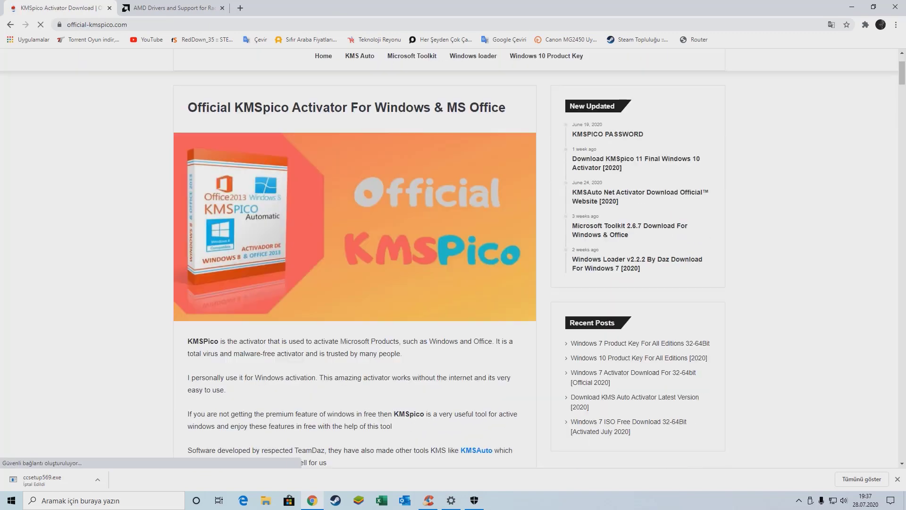
scroll(354, 260, down, 20)
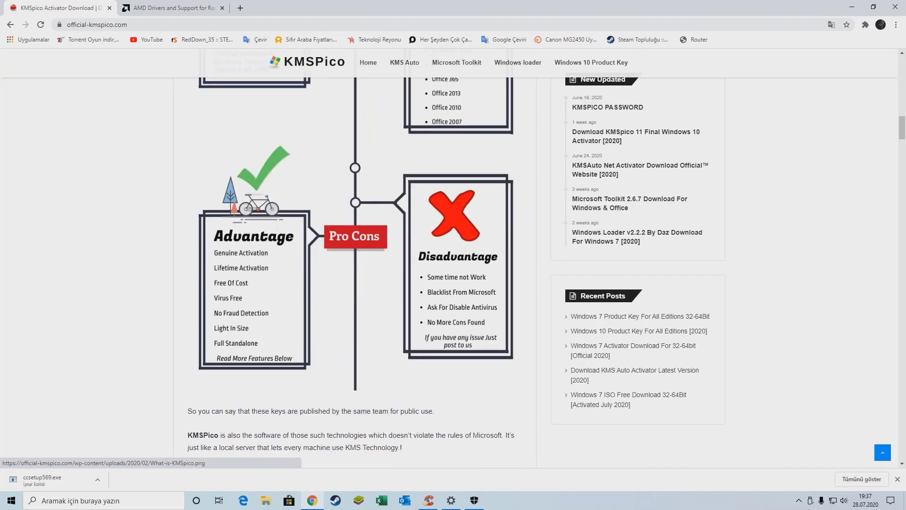
scroll(354, 260, down, 20)
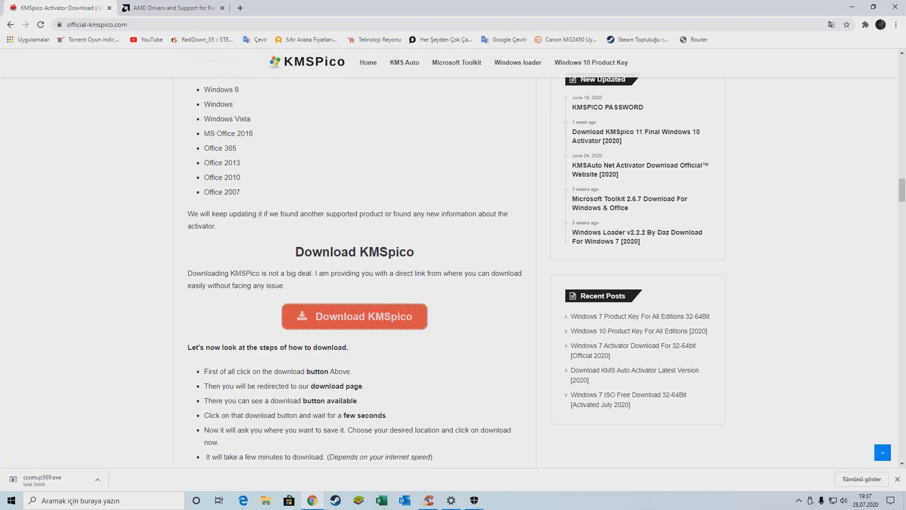
click(355, 316)
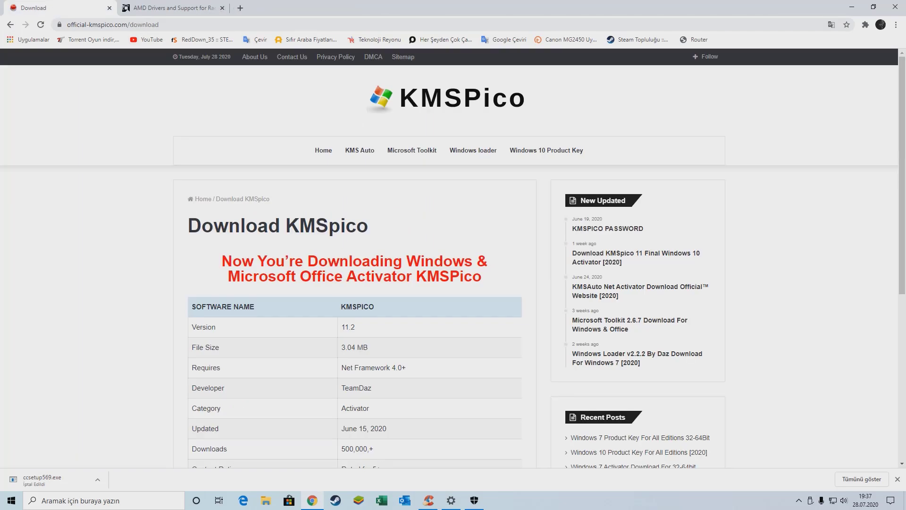
scroll(355, 264, down, 6)
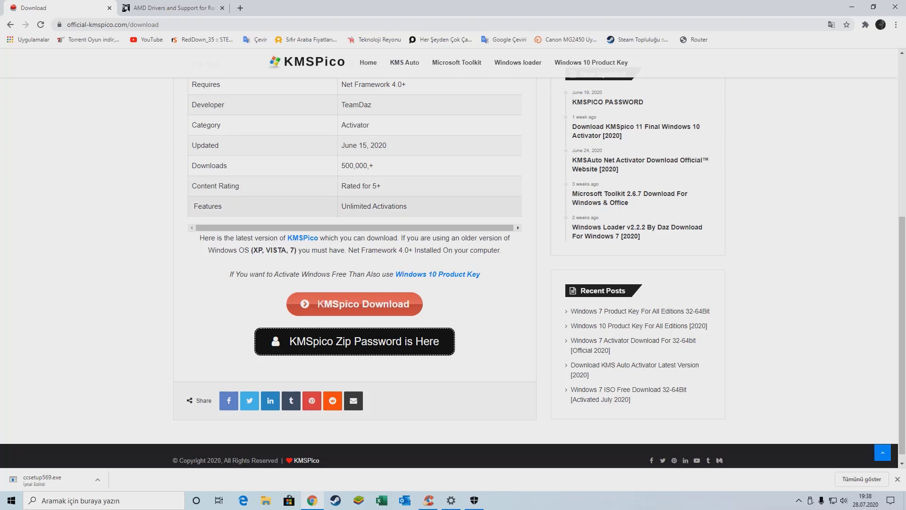
Recheck the Windows Security protection switches, and close the KMSpico page together with the Windows Security and Settings windows
click(473, 500)
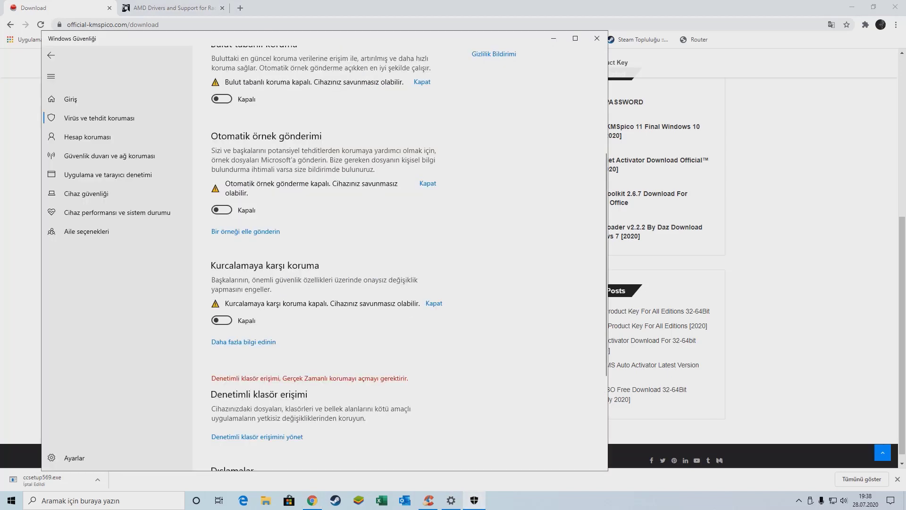
click(474, 500)
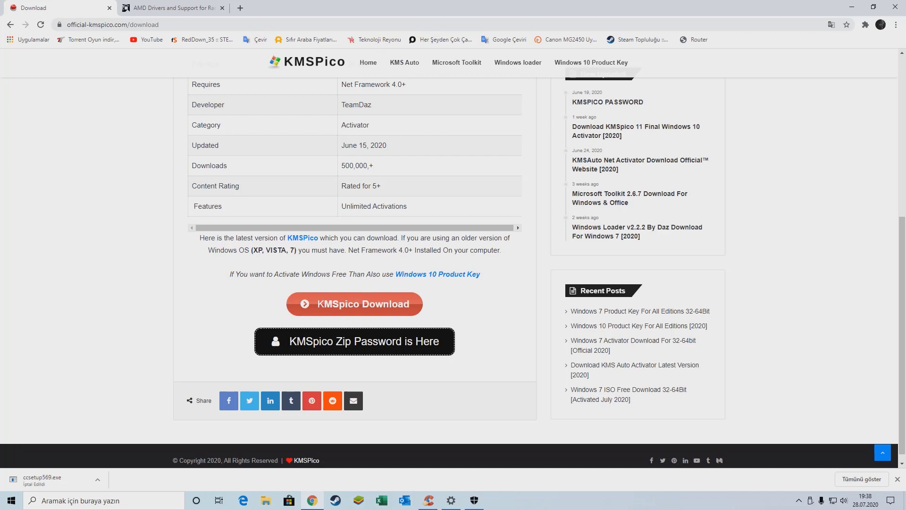
scroll(354, 259, up, 4)
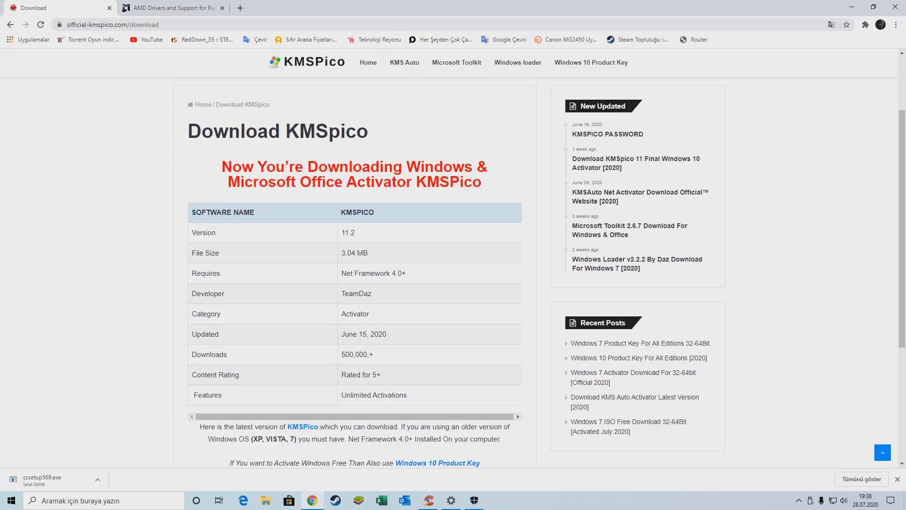
click(109, 8)
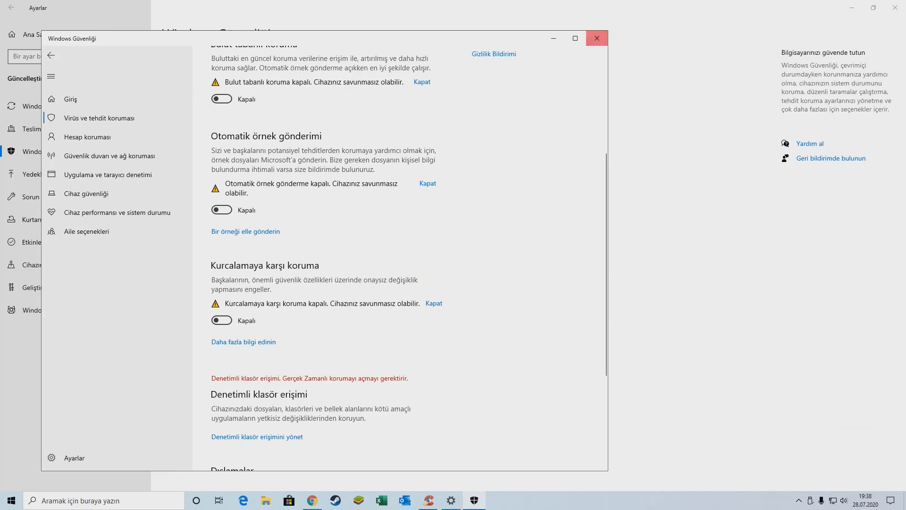
click(597, 38)
click(895, 8)
Examine the registry files in both folders of the Windows 10 Defender archive on the desktop, and close the archive
double_click(664, 20)
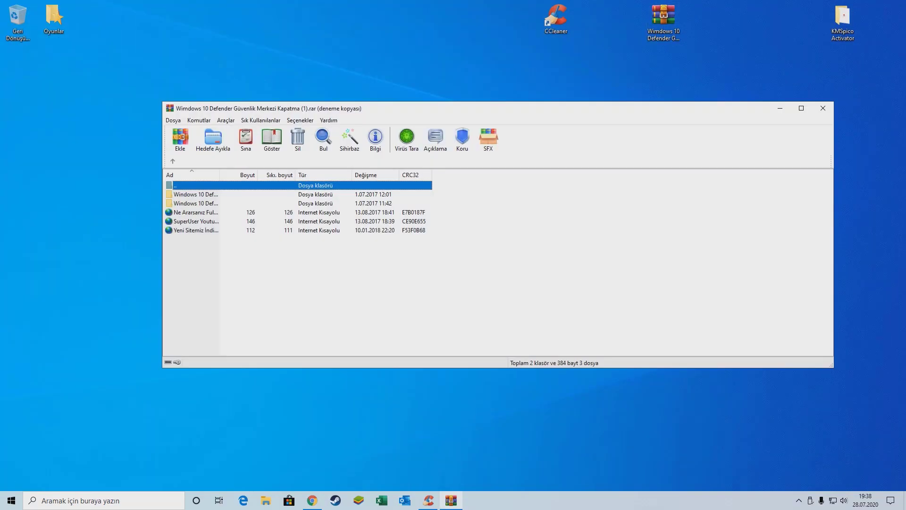
click(195, 194)
double_click(195, 195)
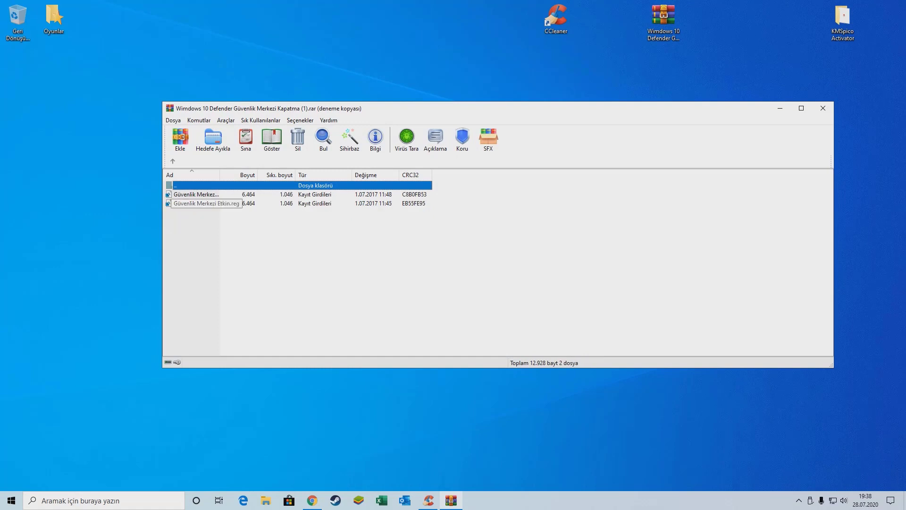
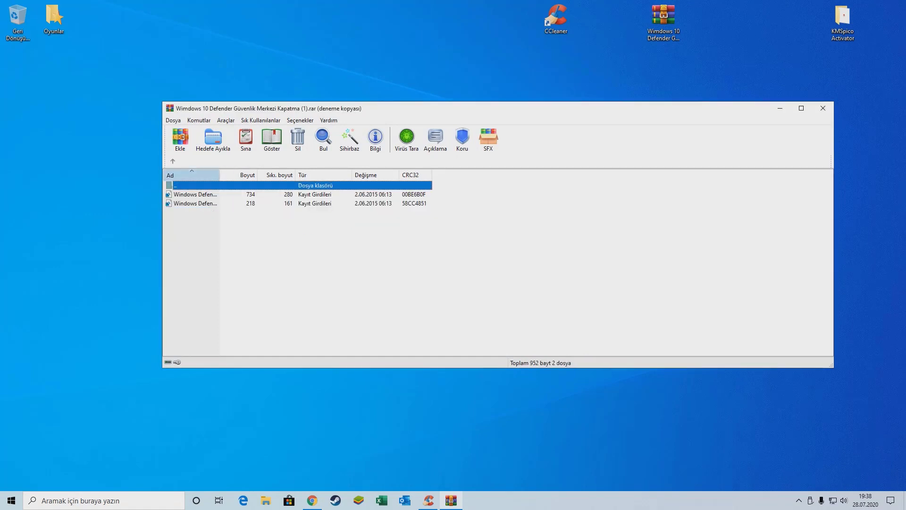
click(201, 175)
click(173, 161)
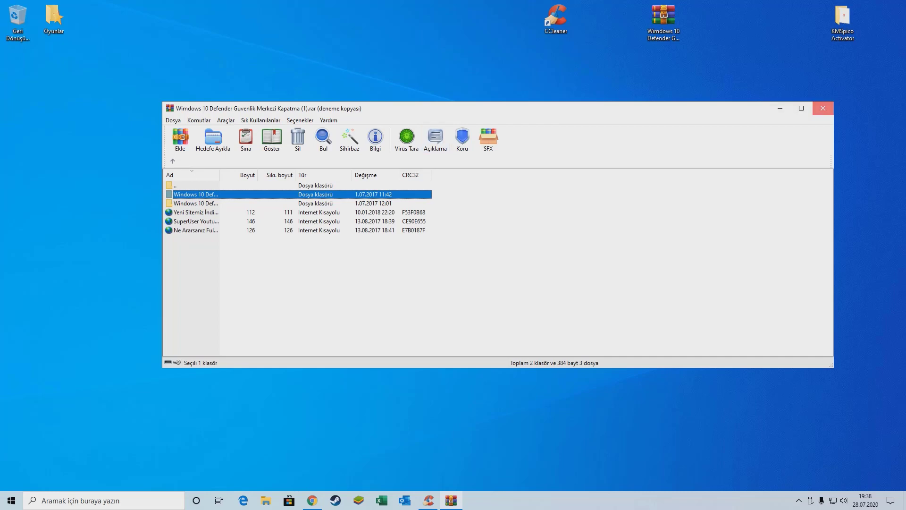
click(823, 108)
right_click(440, 194)
click(463, 235)
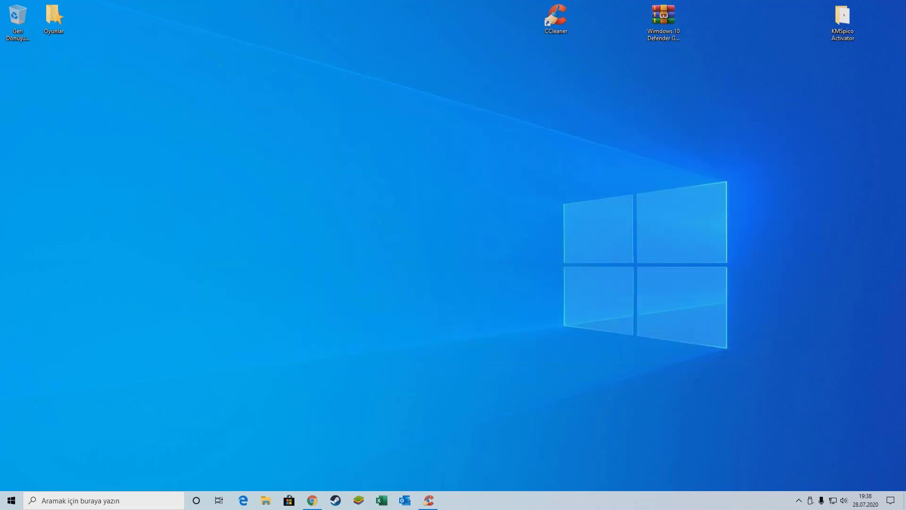
Switch to Chrome, search for "intel driver" in a new tab, and open the Intel Driver & Support Assistant page
click(312, 500)
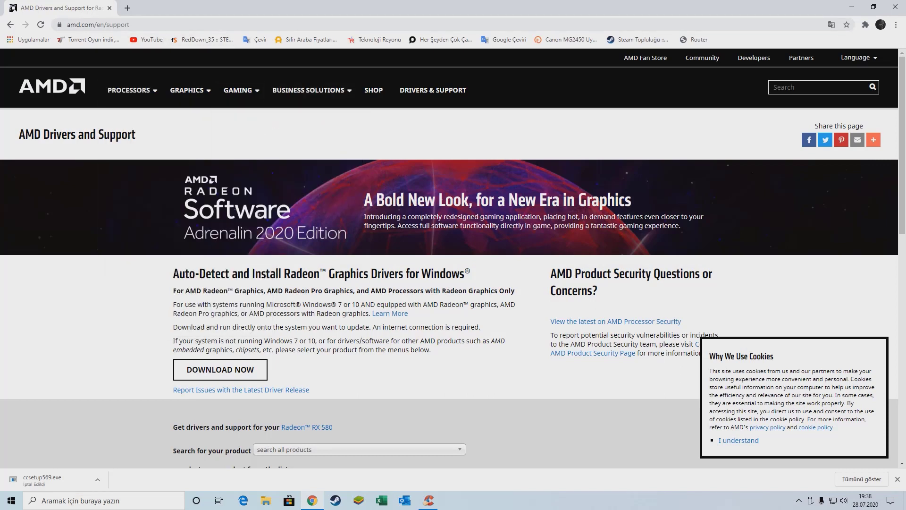
key(ctrl+t)
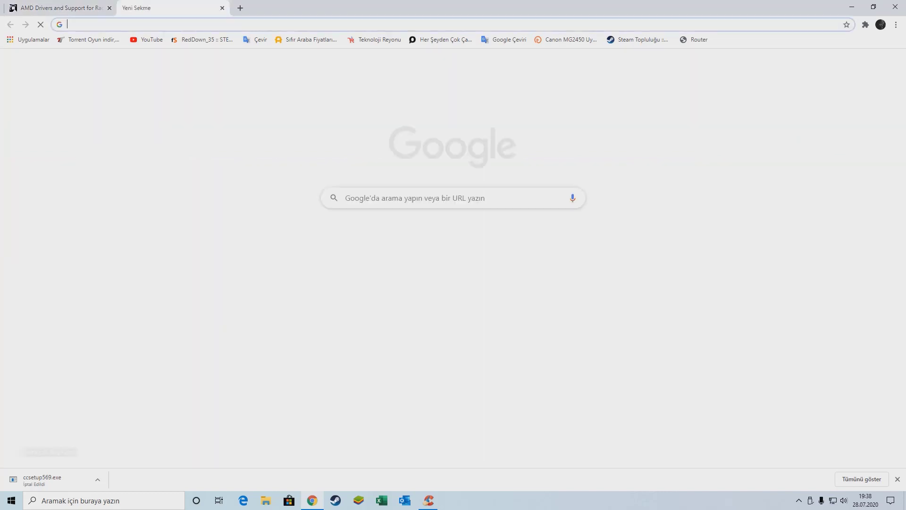
text(inte)
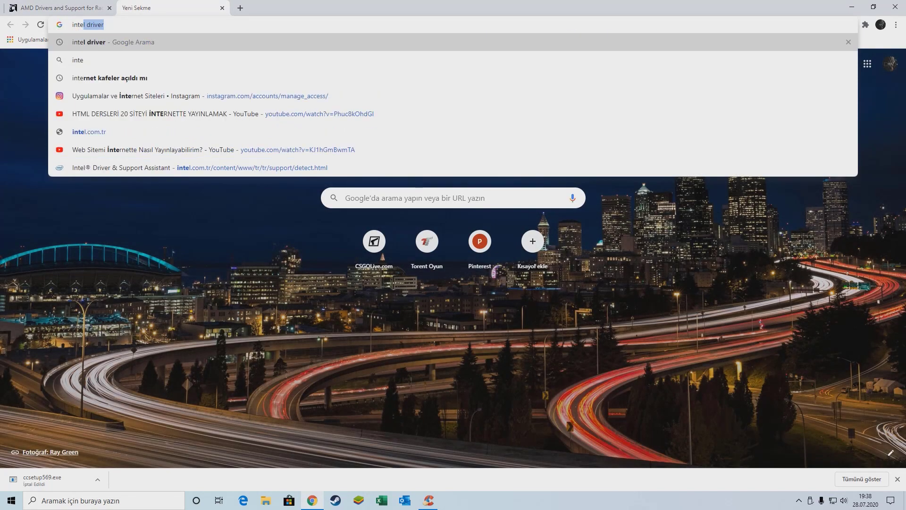
text(l)
key(Return)
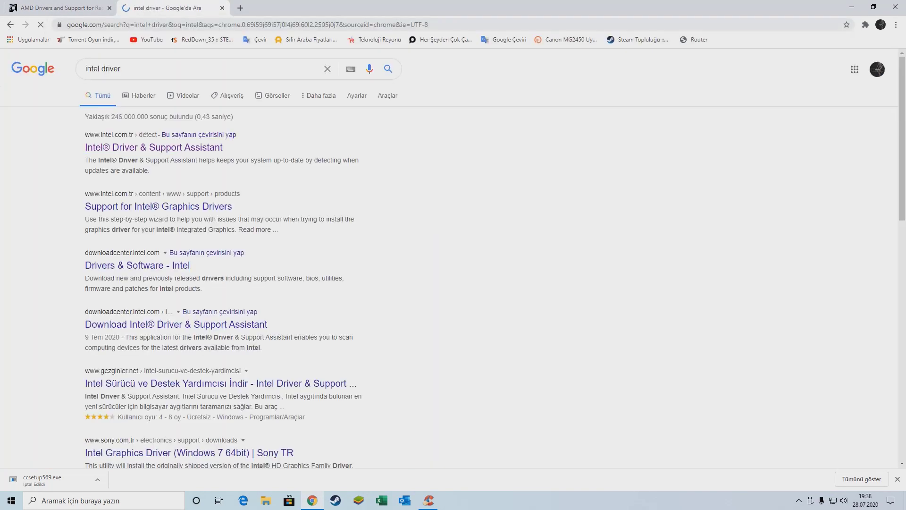
click(151, 148)
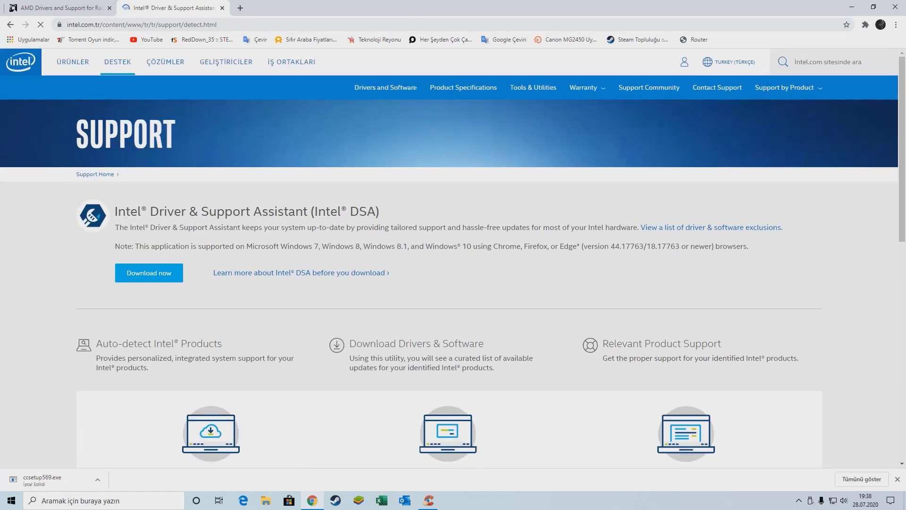
Look over the Intel Driver & Support Assistant page and close its tab
drag(130, 212, 225, 212)
click(233, 245)
scroll(213, 273, down, 10)
scroll(453, 264, up, 15)
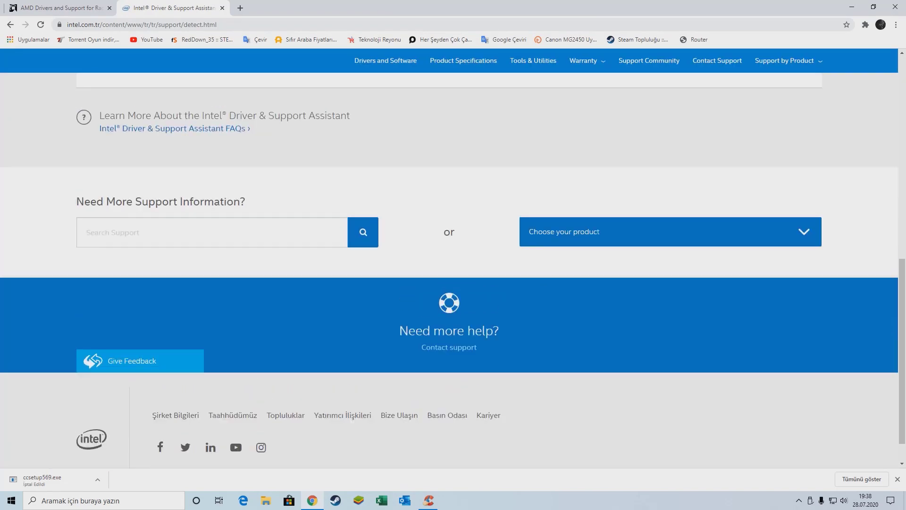
click(222, 8)
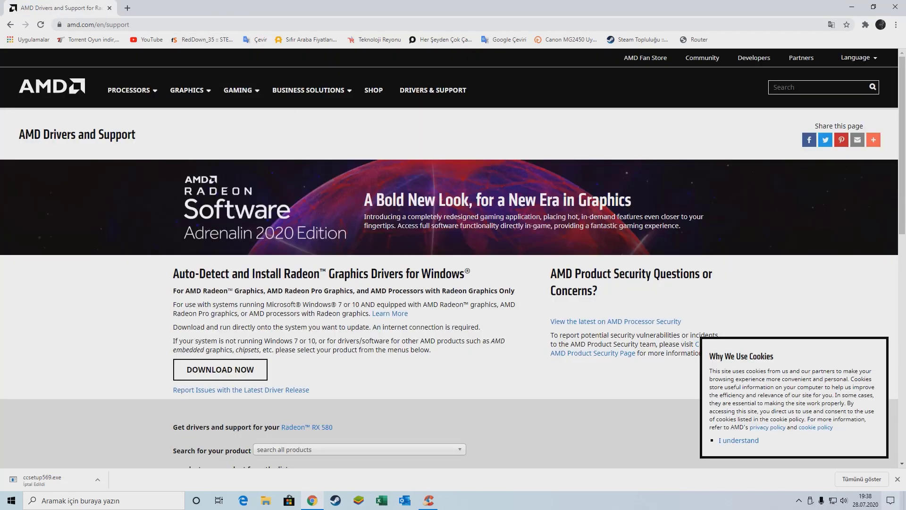
Dismiss the downloads bar and highlight the heading about auto-detecting and installing Radeon graphics drivers on the AMD support page
click(897, 478)
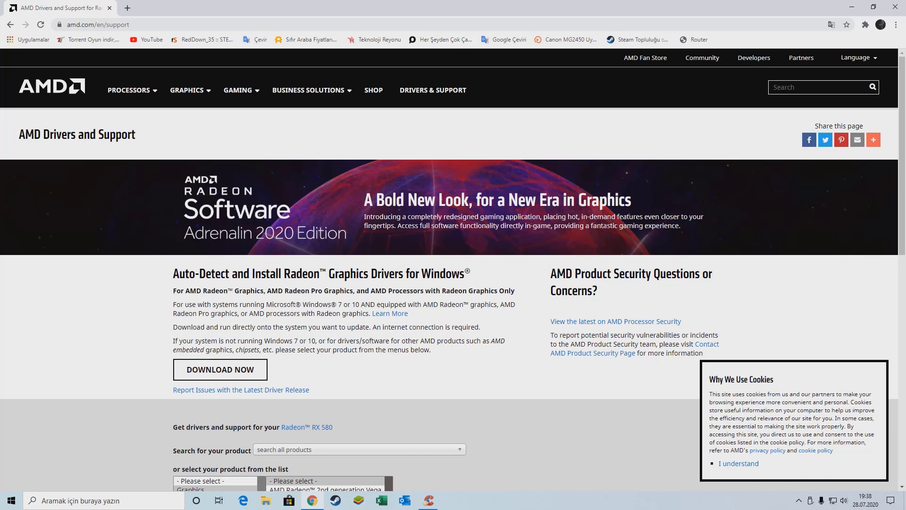
drag(178, 274, 431, 274)
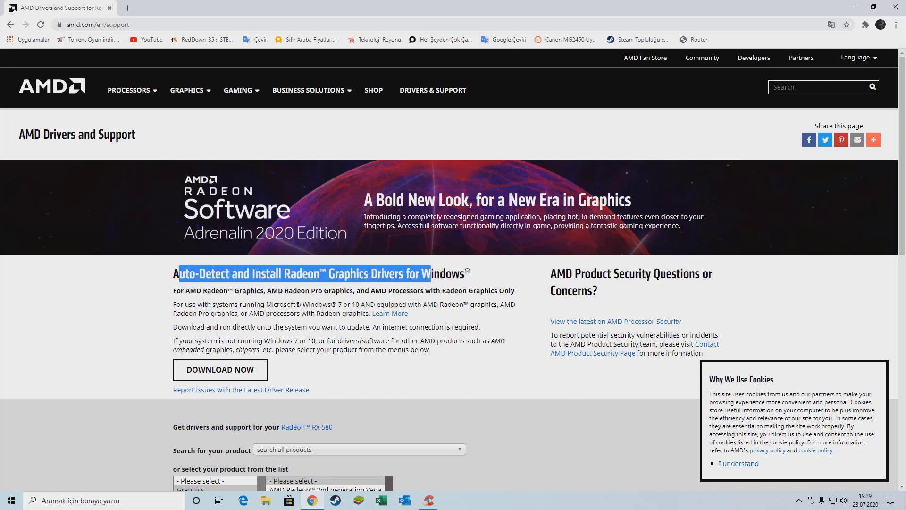
click(430, 275)
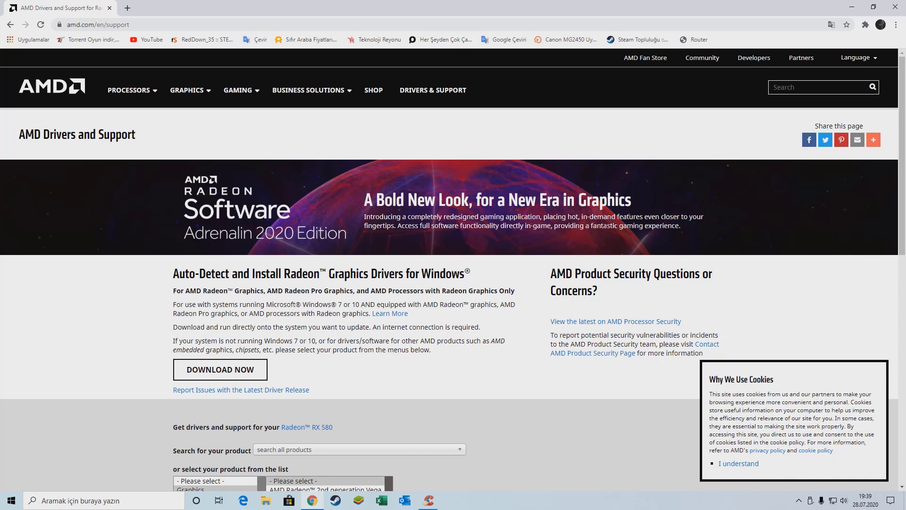
Choose Graphics in AMD's product list and select the AMD Radeon HD family to view its series
scroll(454, 269, down, 2)
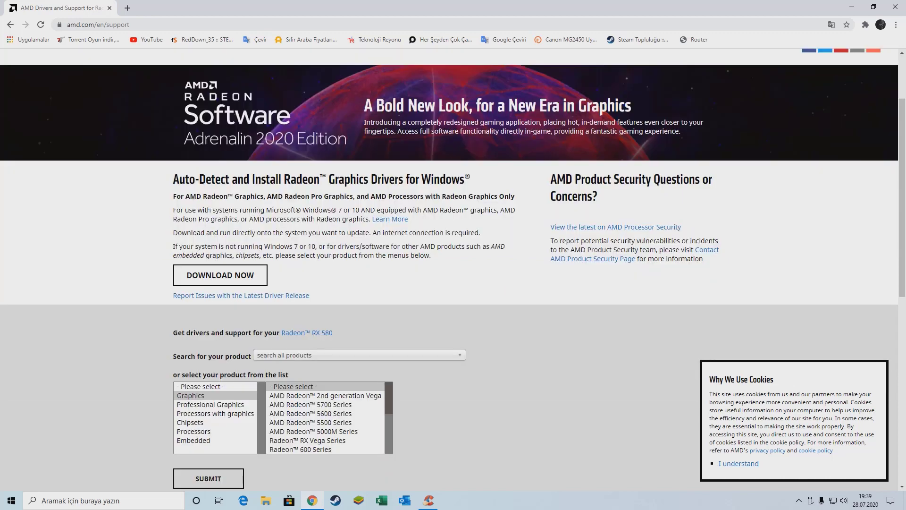
click(191, 396)
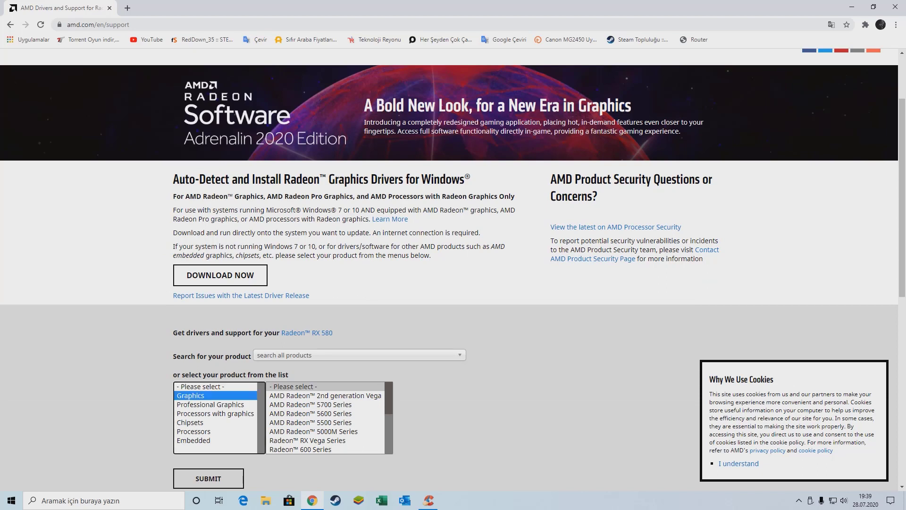
click(127, 405)
click(191, 396)
scroll(325, 416, down, 1)
scroll(326, 416, up, 1)
scroll(326, 415, down, 2)
click(298, 413)
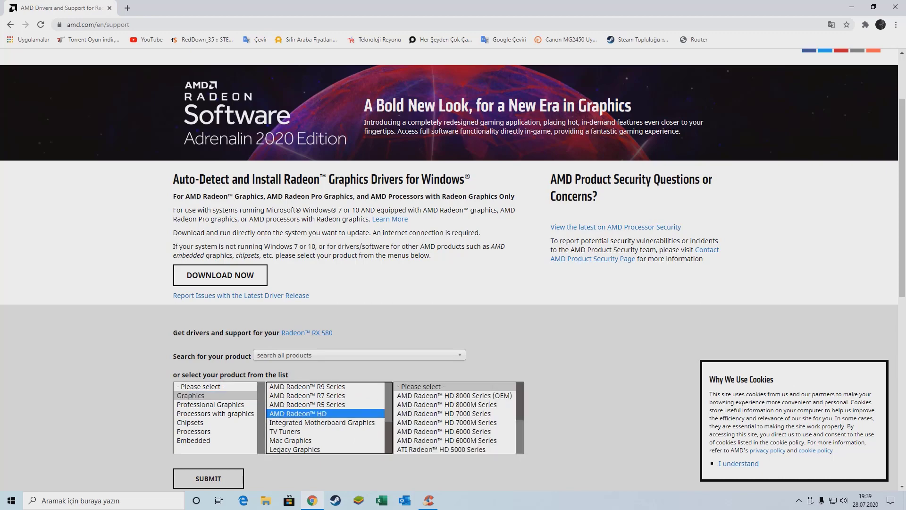
Browse AMD's graphics families from AMD Radeon R5 Series up to Radeon 500 Series, and close Chrome
click(307, 405)
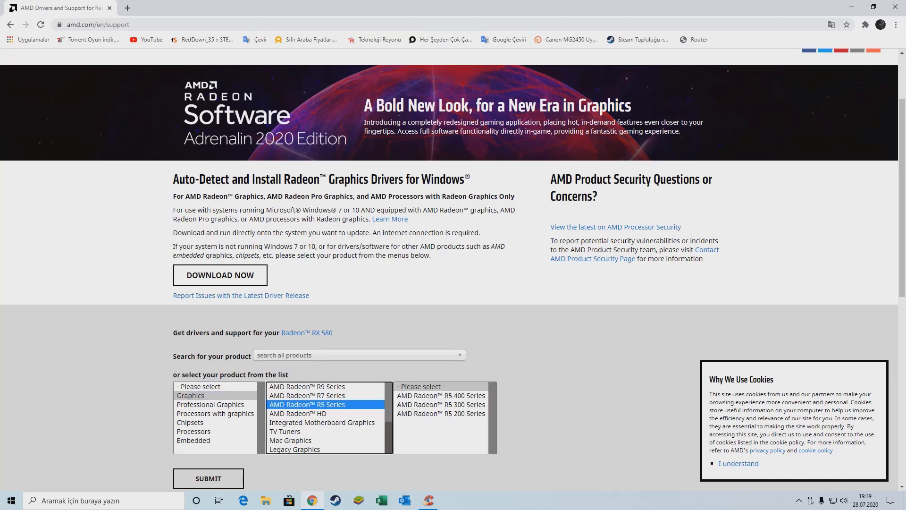
key(Up)
scroll(326, 418, up, 1)
key(Up)
key(Up)
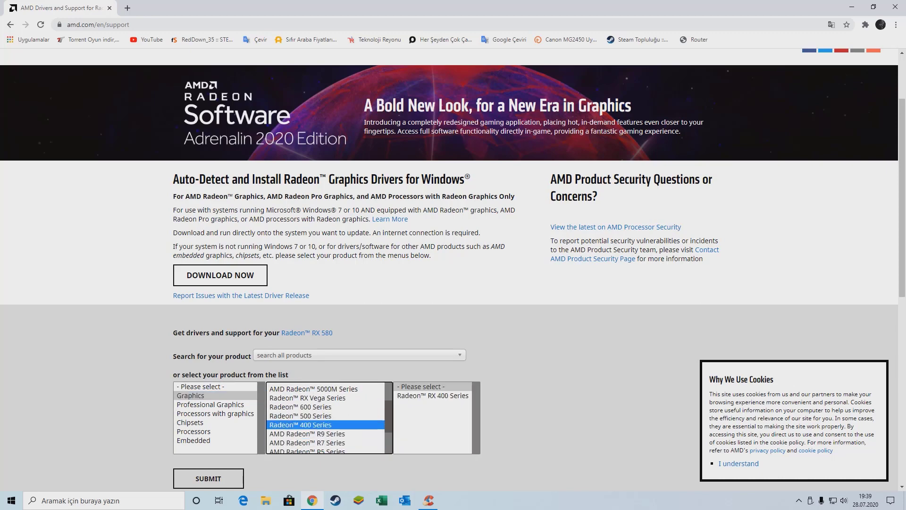
key(Up)
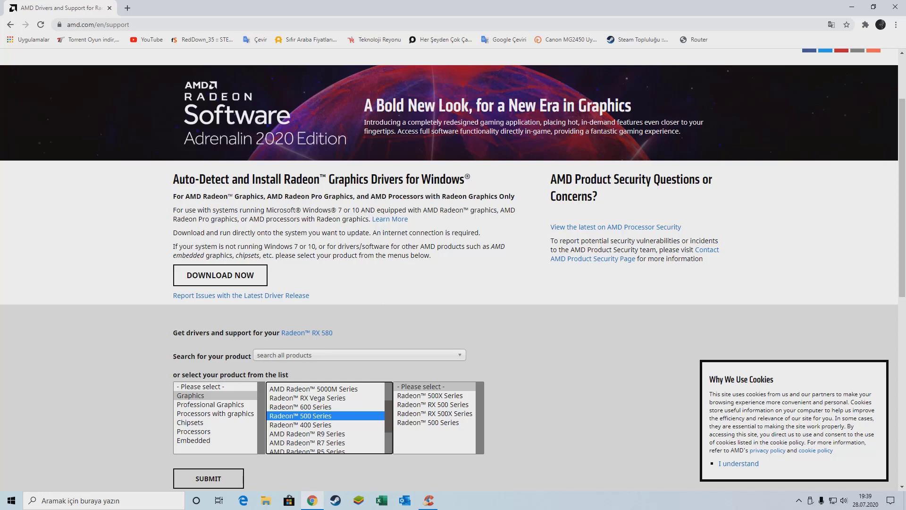
click(895, 6)
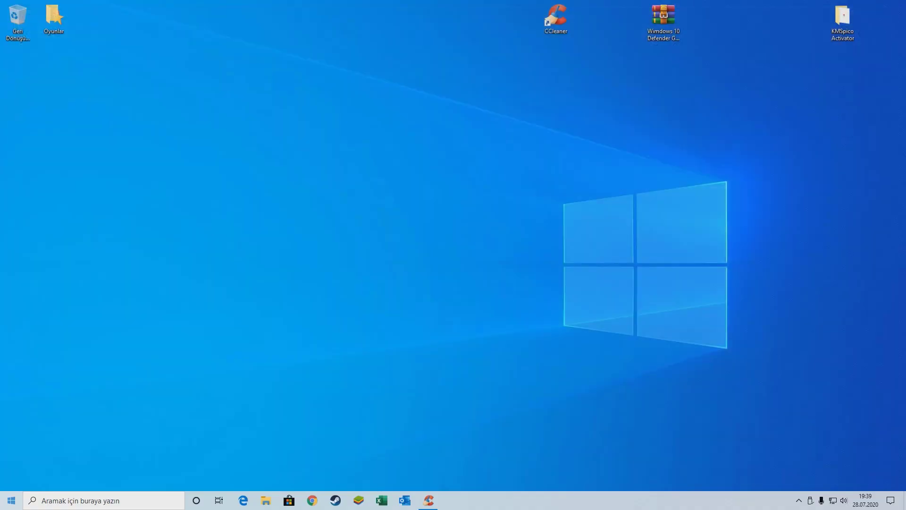
Run dxdiag and view the graphics card details in the DirectX diagnostic tool, agreeing to skip DirectShow
key(super)
text(f)
key(BackSpace)
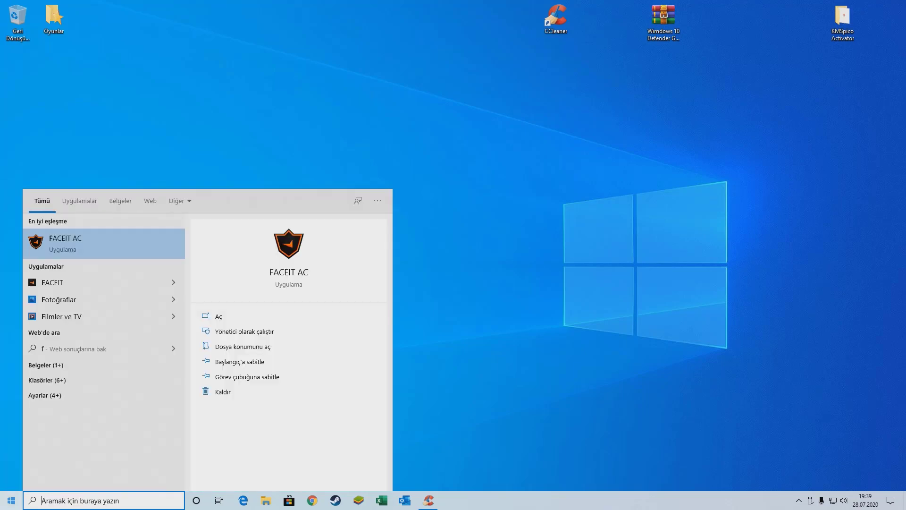
text(dxdi)
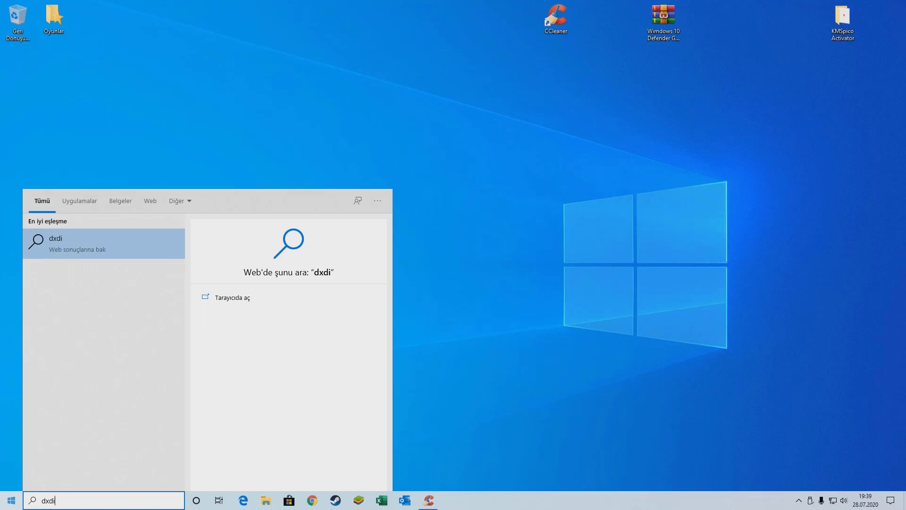
text(ag)
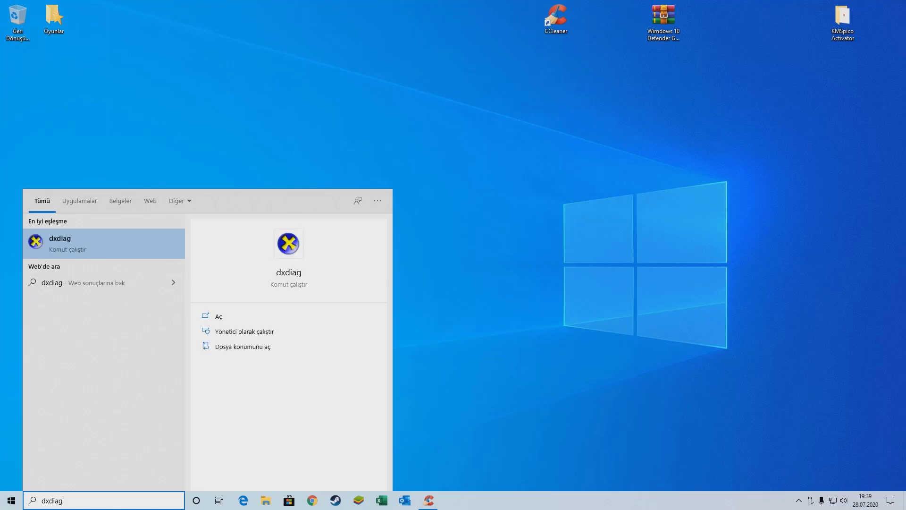
key(Return)
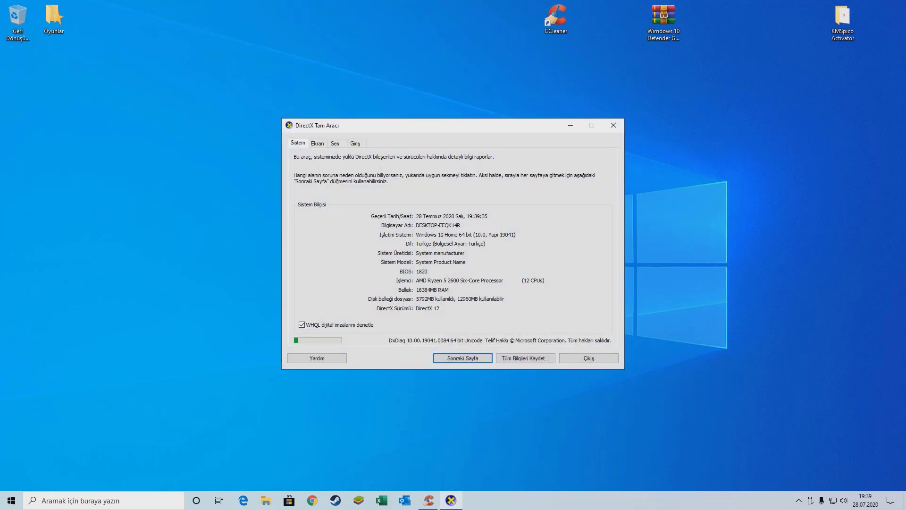
click(317, 144)
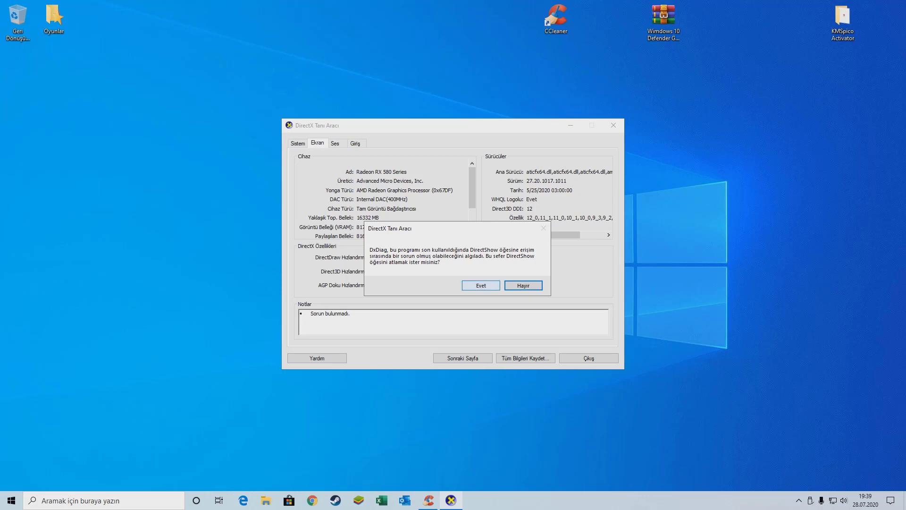
click(480, 285)
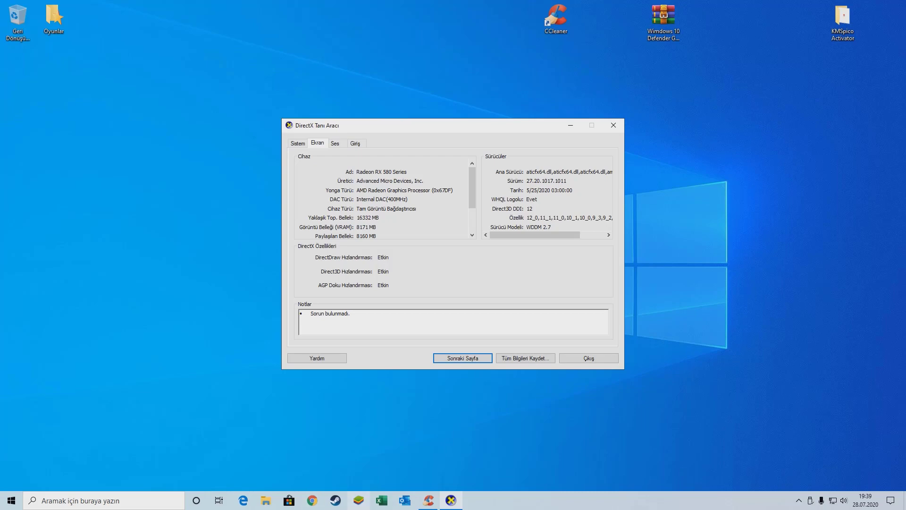
Switch to Chrome, reopen the AMD Drivers and Support page from the history and decline the feedback survey
click(312, 501)
click(896, 25)
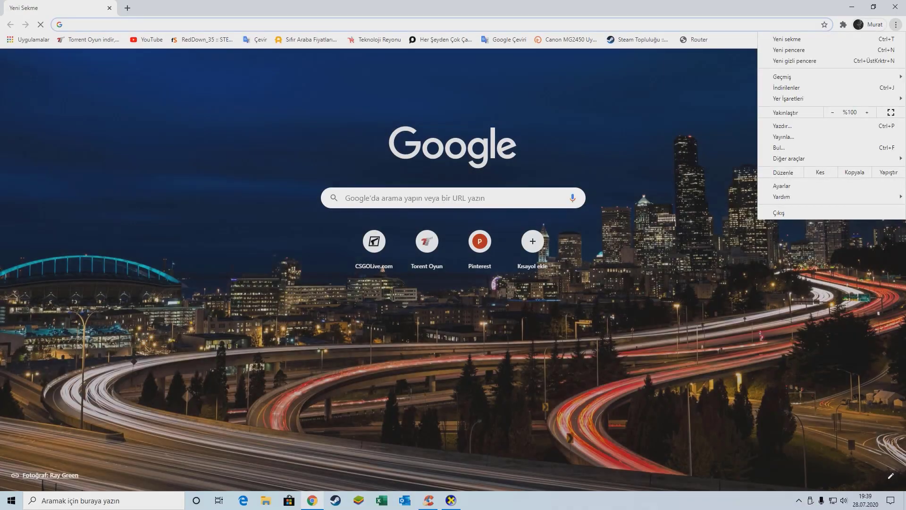
mouse_move(782, 77)
click(614, 103)
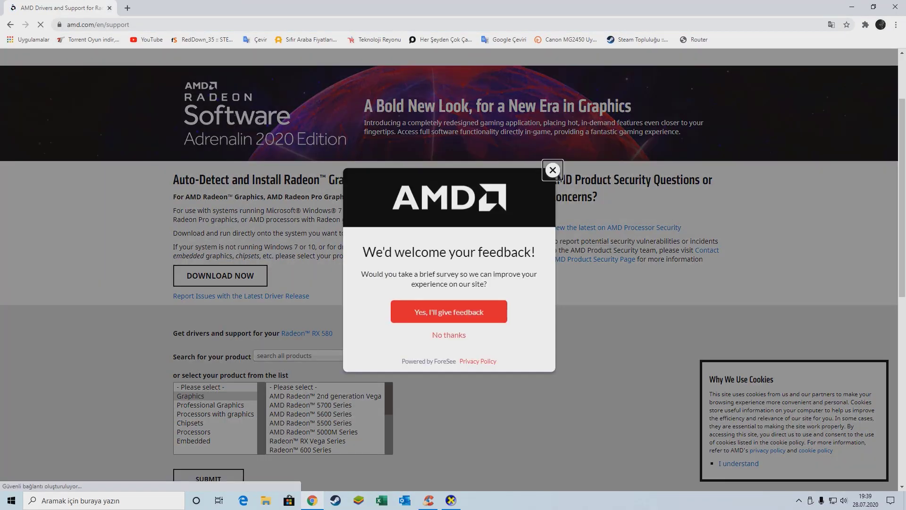
click(552, 170)
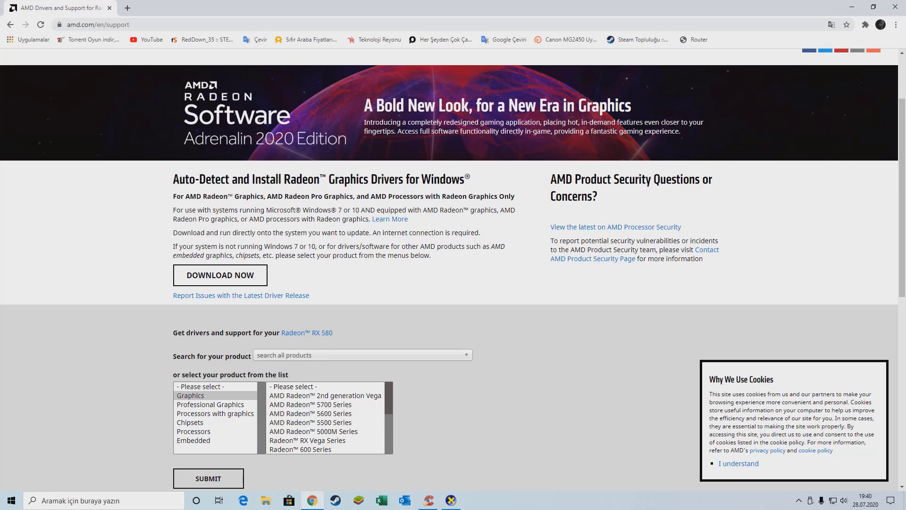
Select Radeon 500 Series, Radeon RX 500 Series and Radeon RX 580 in AMD's product list and submit the selection
scroll(326, 418, down, 1)
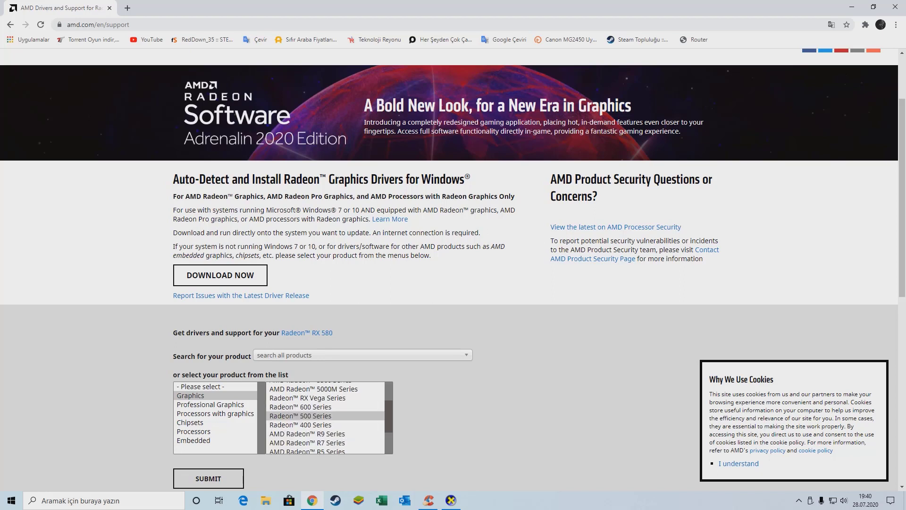
click(300, 416)
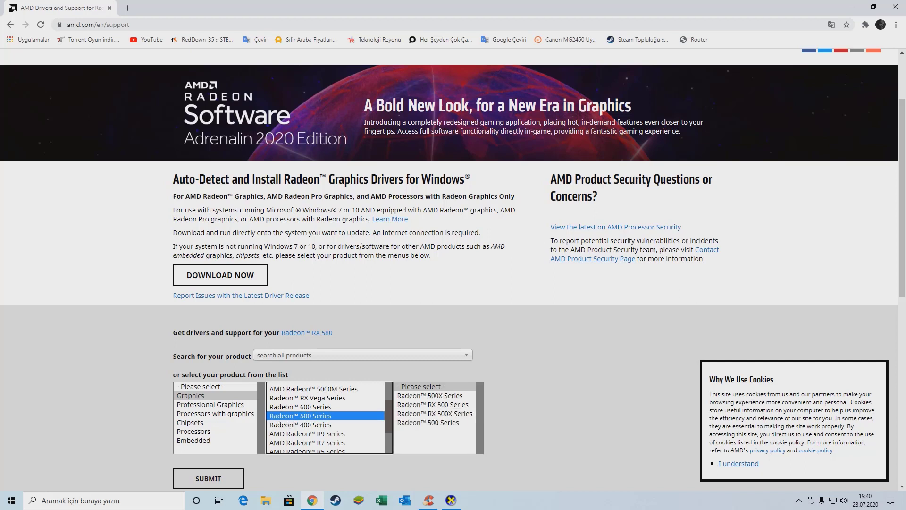
click(433, 405)
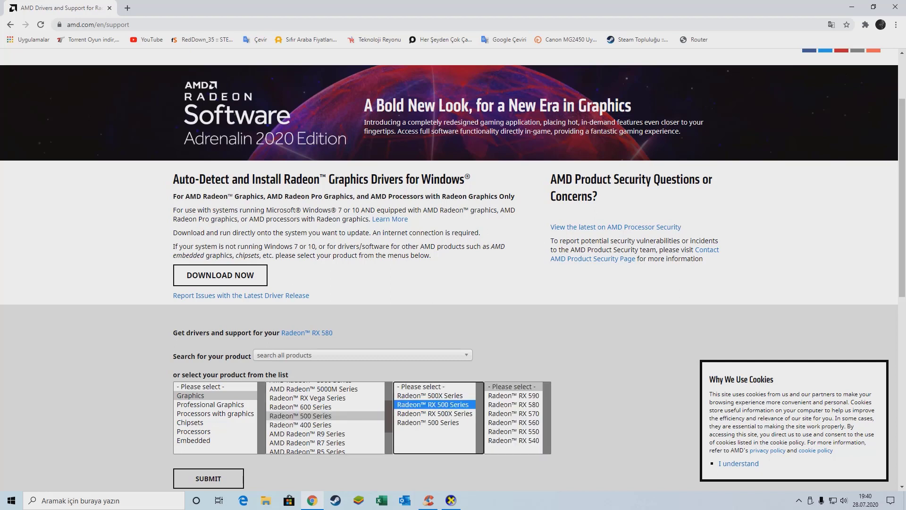
click(514, 405)
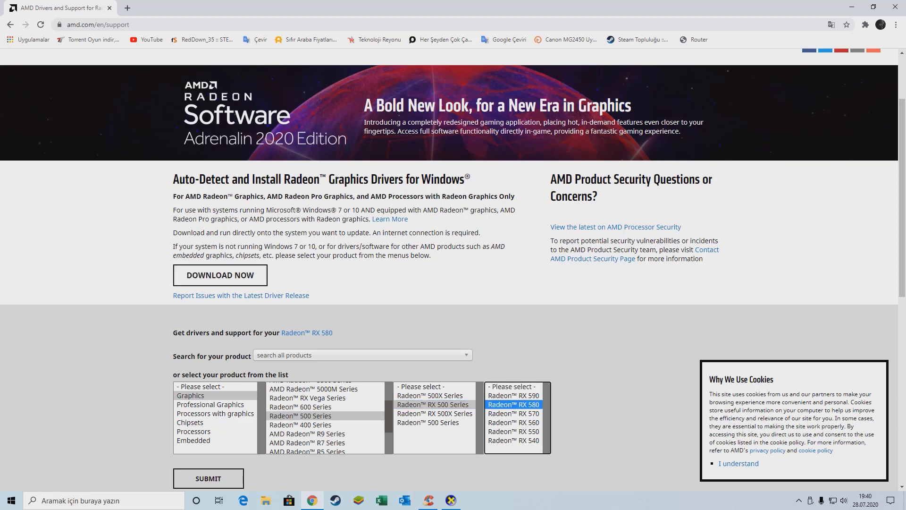
drag(174, 179, 423, 197)
click(424, 196)
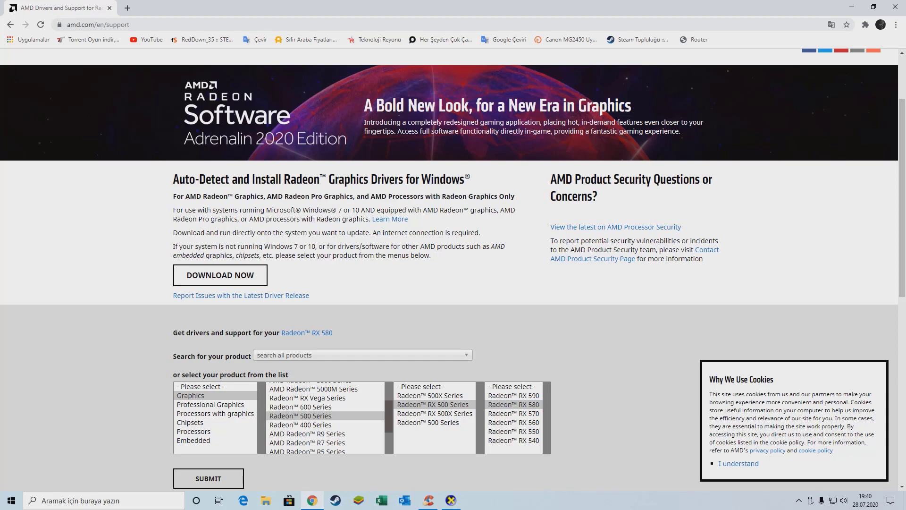
click(208, 479)
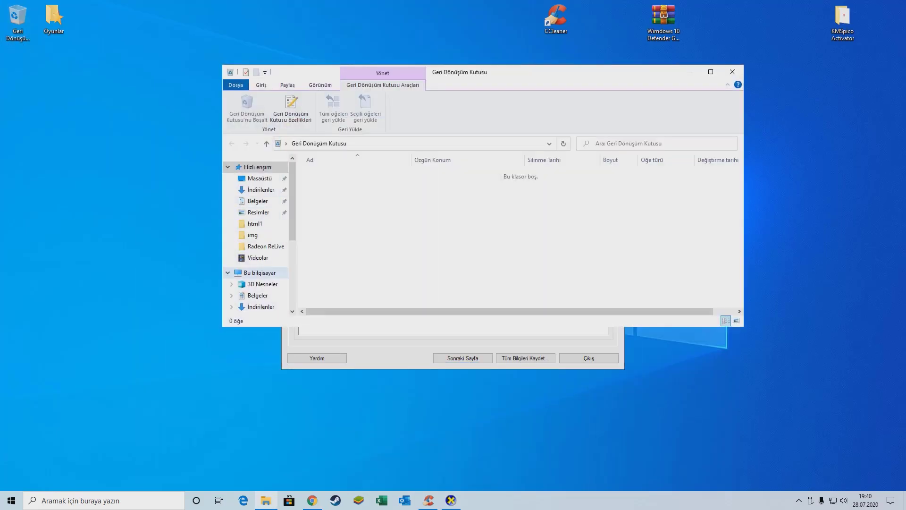
Create a desktop shortcut to Bu bilgisayar from the Recycle Bin window and look at the shortcut's properties
drag(260, 272, 31, 79)
click(732, 73)
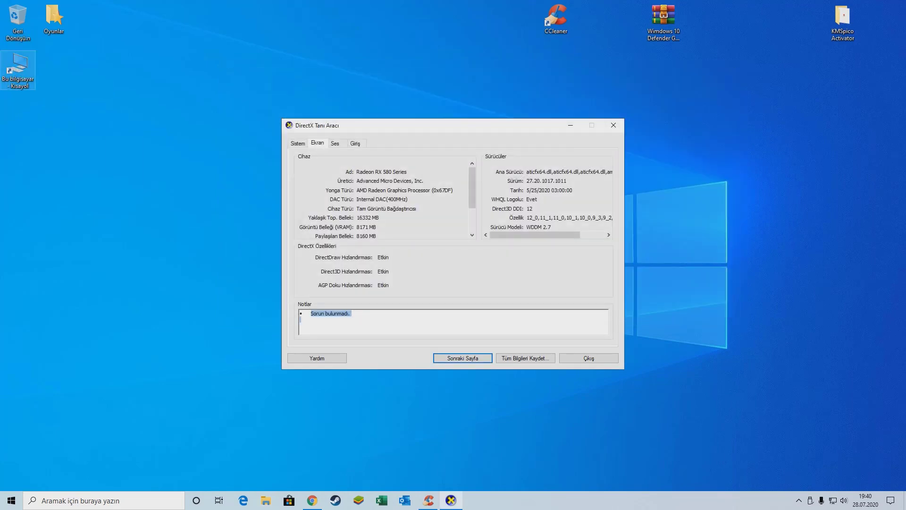
right_click(17, 61)
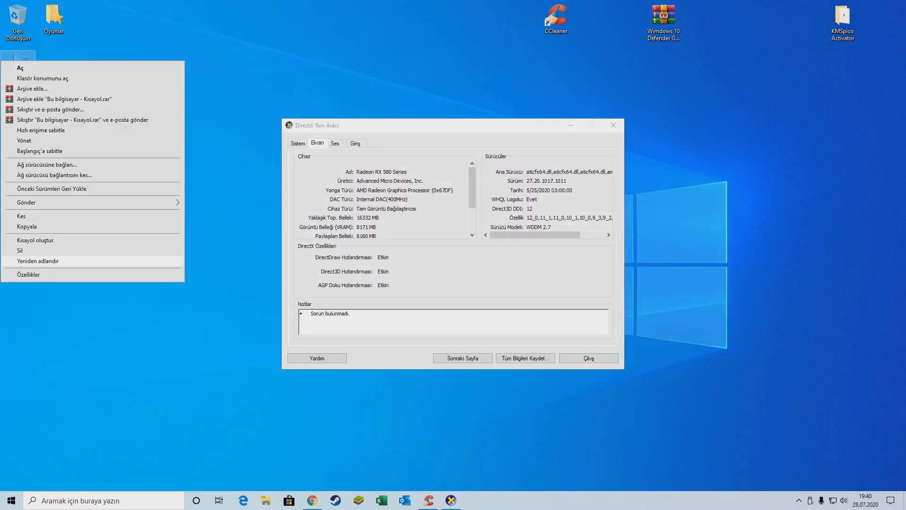
key(Down)
key(Return)
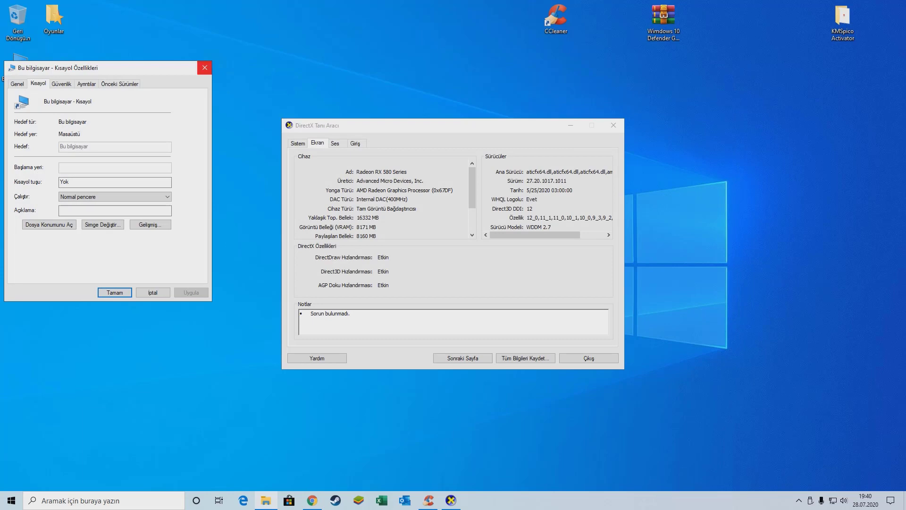
key(Escape)
Open and close the Bu bilgisayar window, and view the General properties of its desktop shortcut
key(Return)
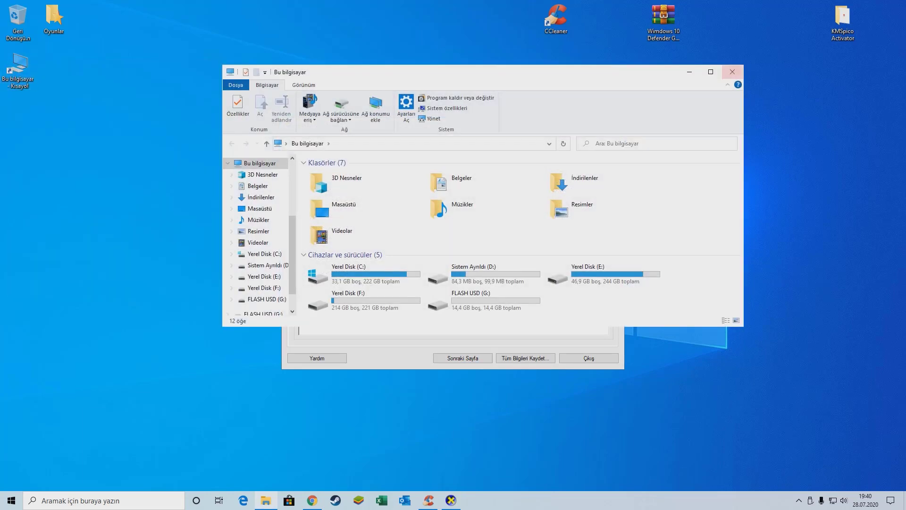
click(733, 72)
right_click(1, 47)
key(Escape)
right_click(13, 78)
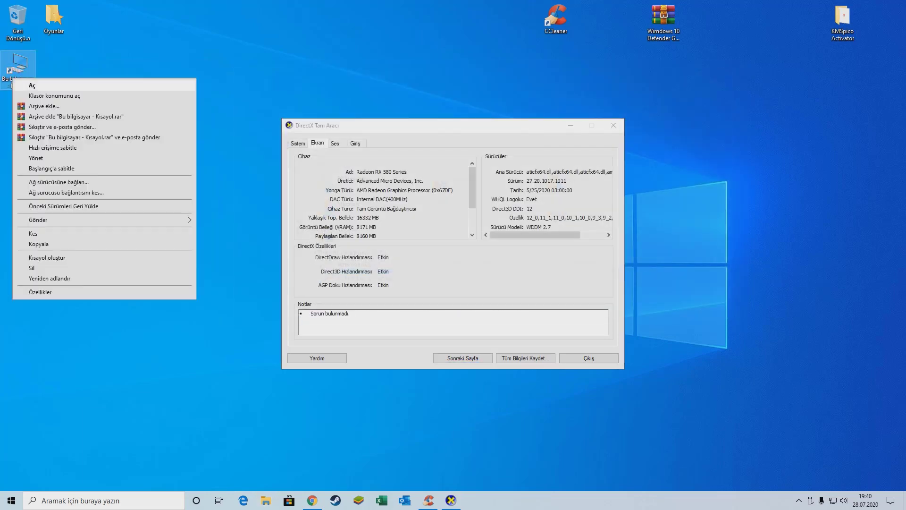
click(40, 292)
click(29, 101)
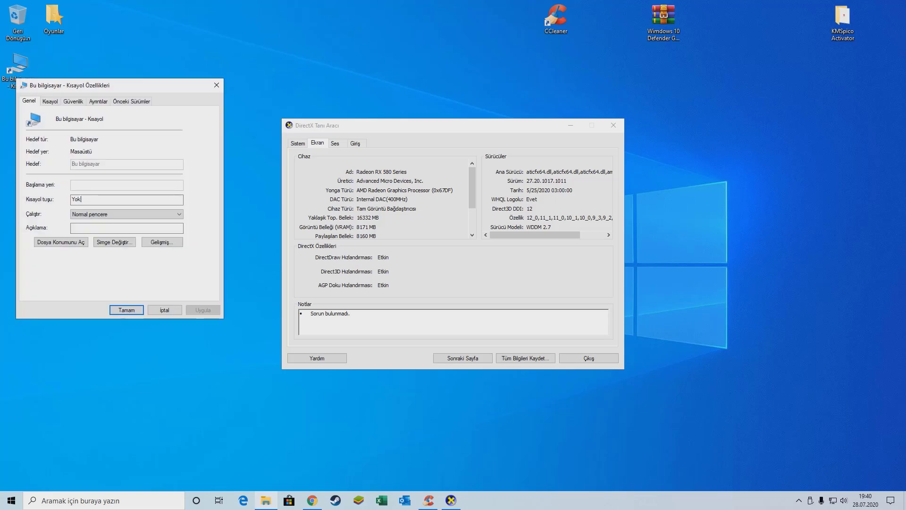
click(217, 85)
Open Bu bilgisayar from its desktop shortcut and compare the commands available for the computer and for the shortcut
double_click(18, 69)
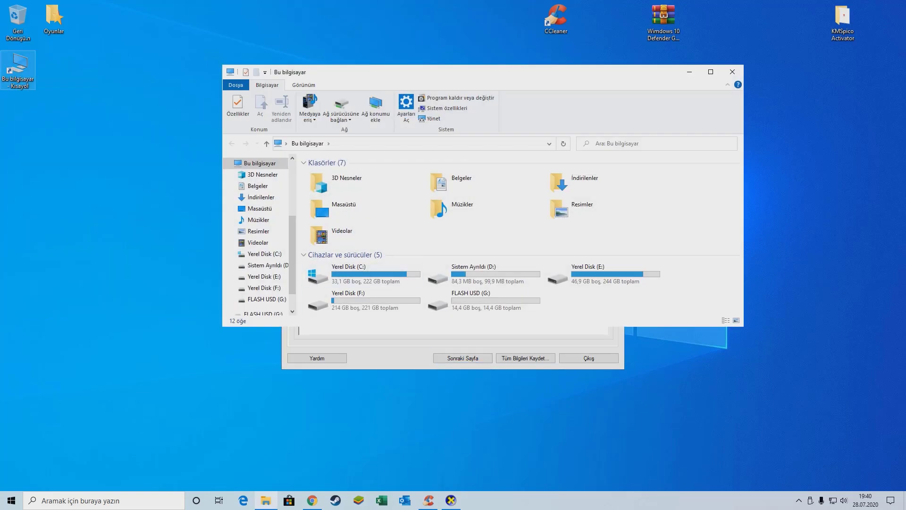
right_click(251, 163)
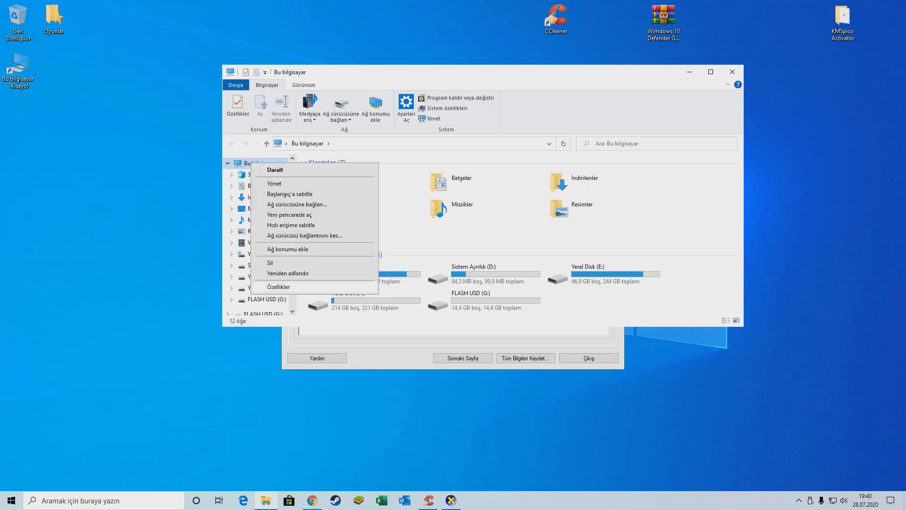
click(156, 198)
right_click(20, 73)
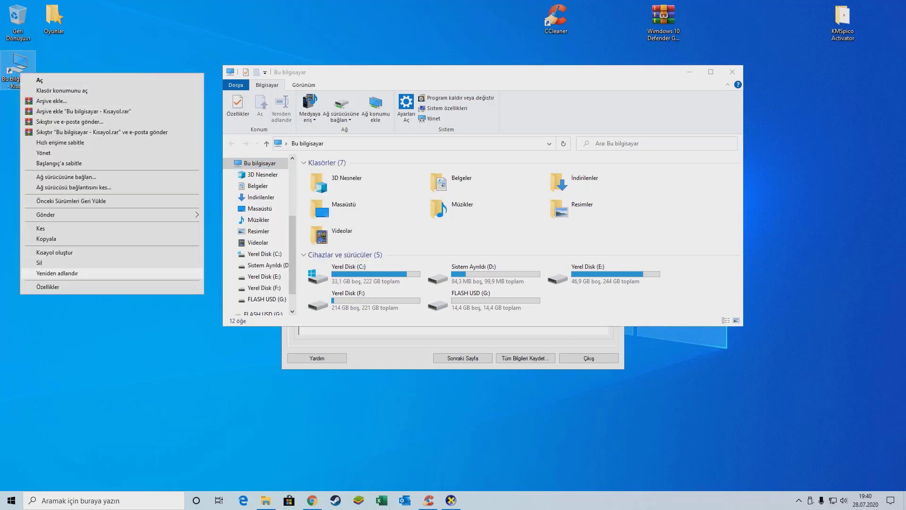
click(122, 340)
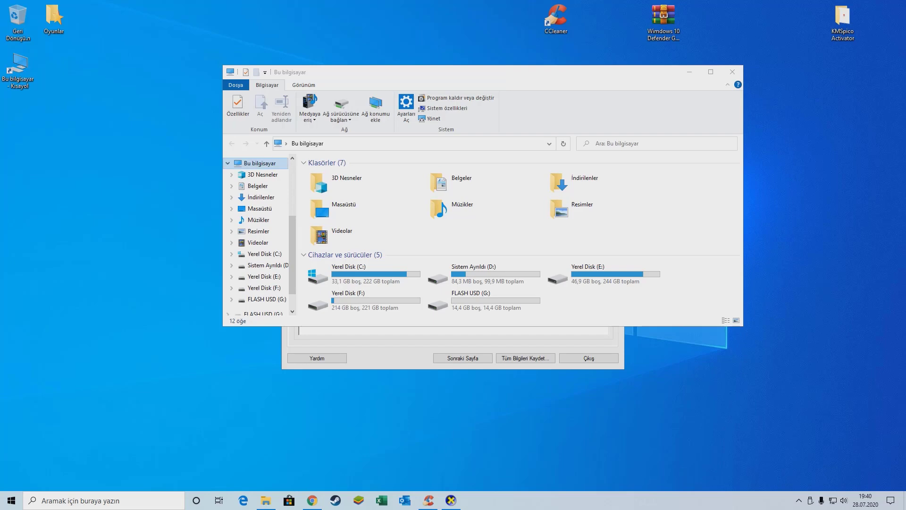
scroll(259, 243, up, 2)
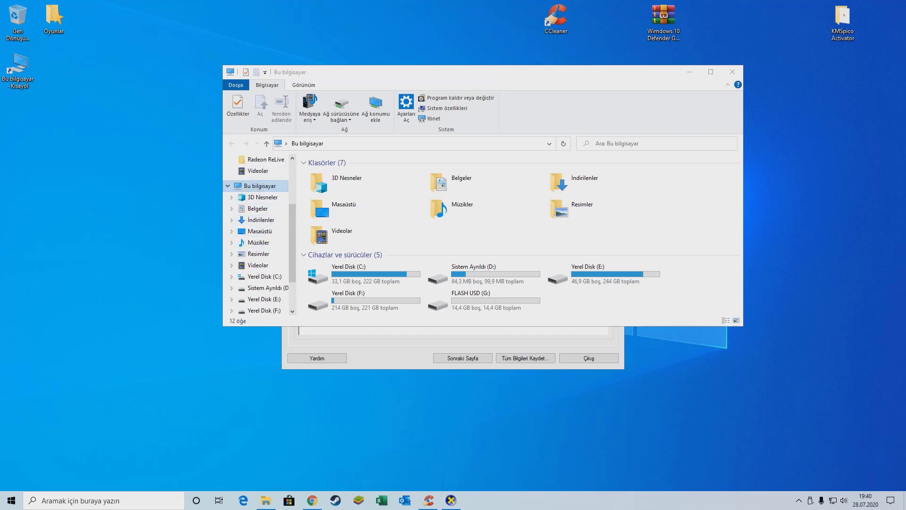
click(18, 23)
double_click(18, 23)
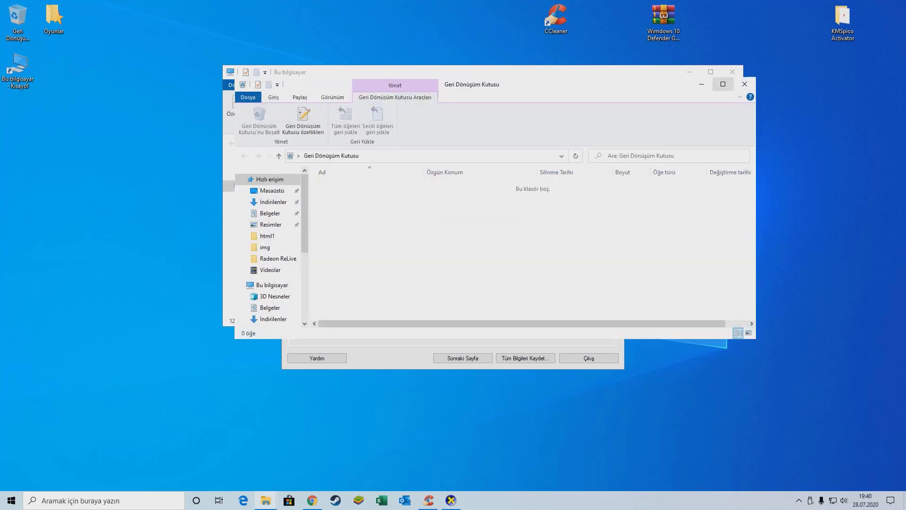
click(745, 84)
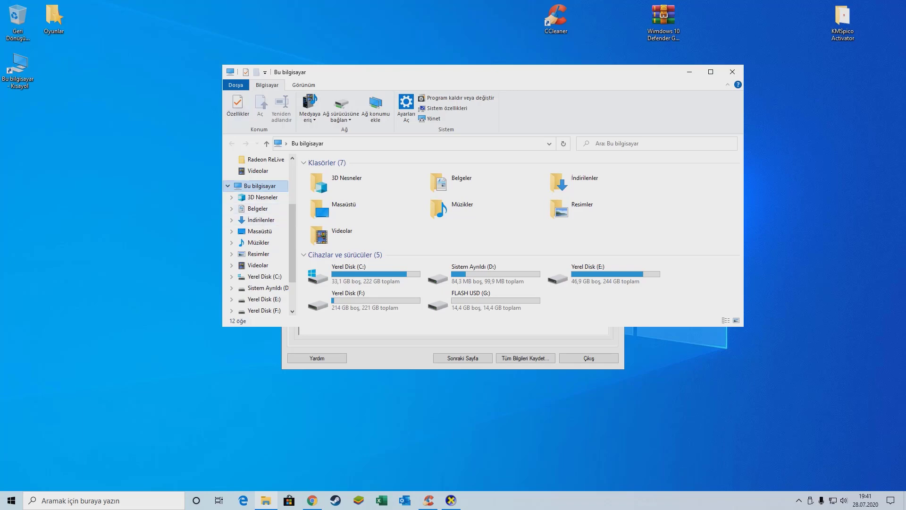
View the system properties of Bu bilgisayar, and close the System, Bu bilgisayar and DirectX diagnostic windows
right_click(268, 186)
click(284, 313)
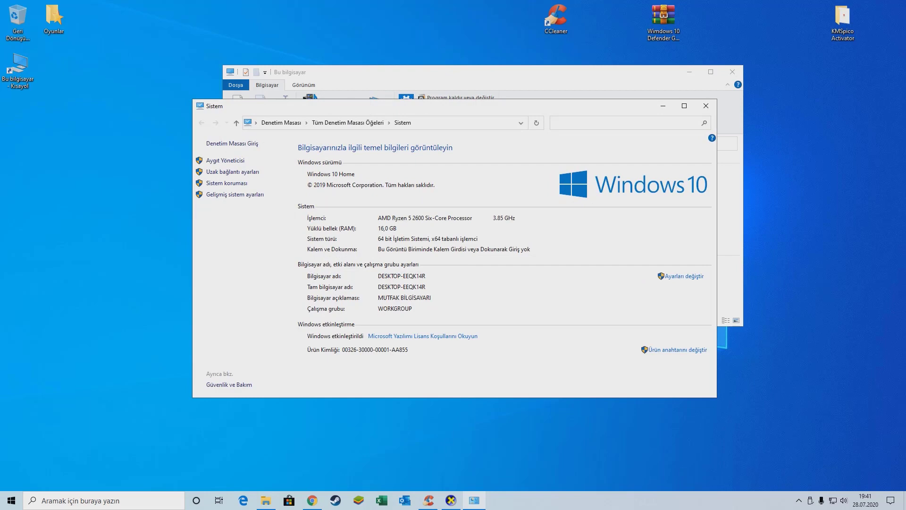
click(706, 106)
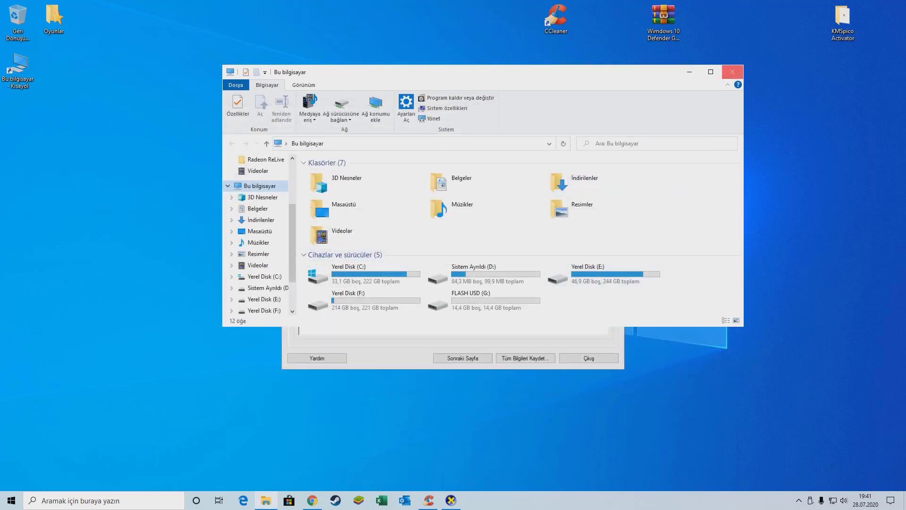
click(732, 72)
click(618, 124)
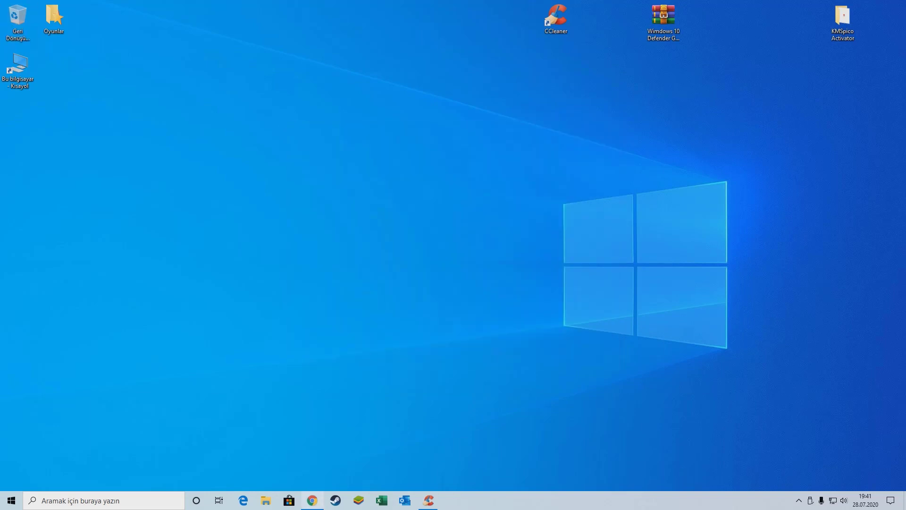
Look through the operating systems listed on AMD's Radeon RX 580 Drivers & Support page and close Chrome
click(313, 501)
scroll(449, 283, down, 2)
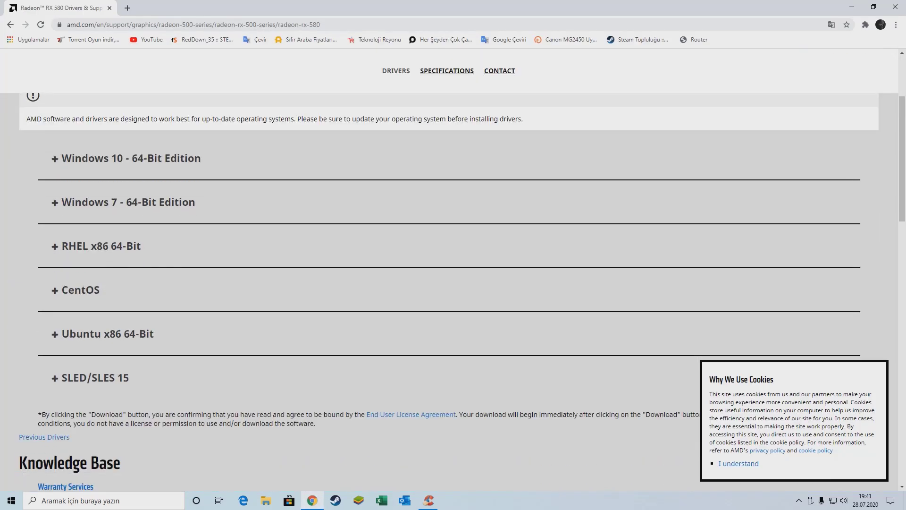
scroll(449, 283, down, 2)
scroll(448, 283, up, 4)
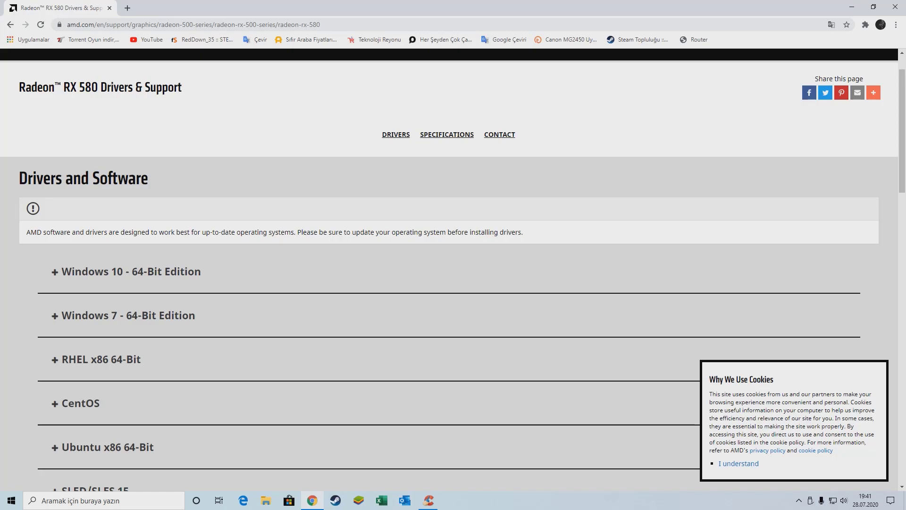
click(896, 7)
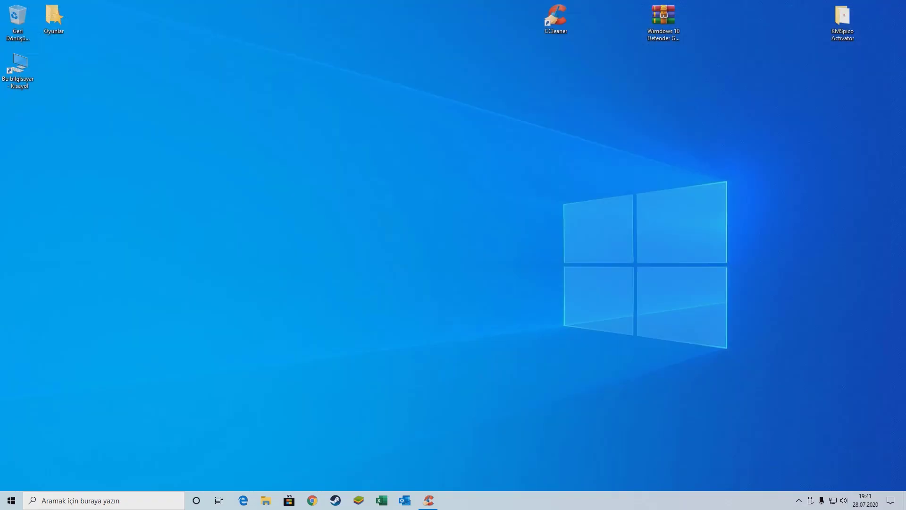
right_click(450, 129)
click(473, 172)
right_click(495, 188)
click(518, 230)
right_click(257, 188)
click(280, 230)
right_click(110, 100)
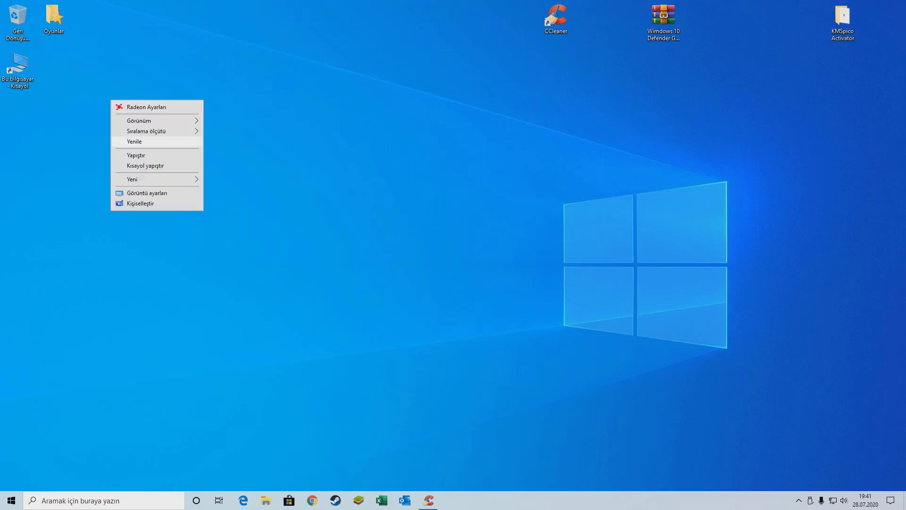
Refresh the desktop, delete the Bu bilgisayar shortcut and empty the Recycle Bin
click(134, 140)
drag(901, 90, 573, 63)
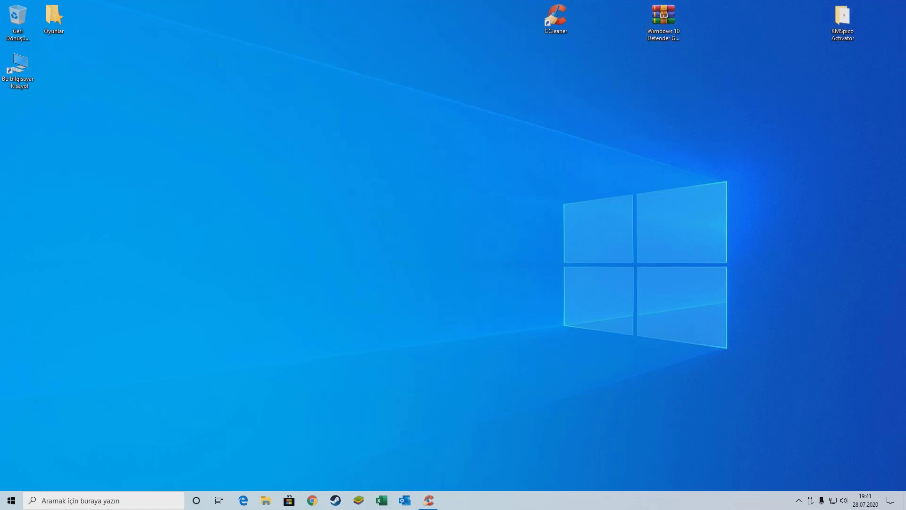
drag(18, 65, 17, 24)
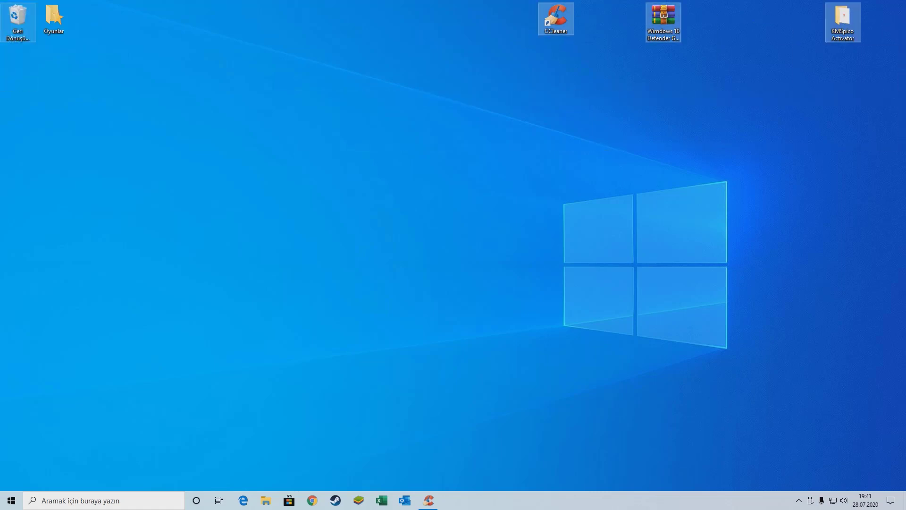
right_click(14, 26)
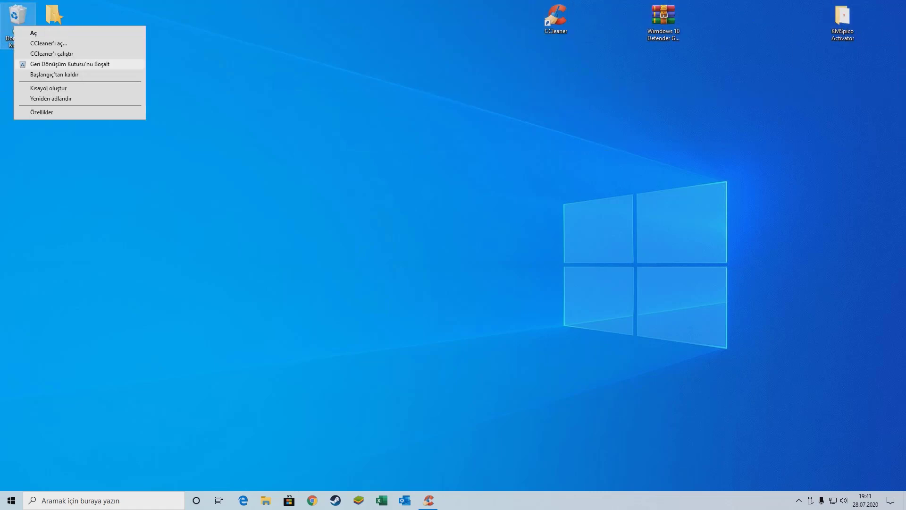
click(70, 63)
click(489, 287)
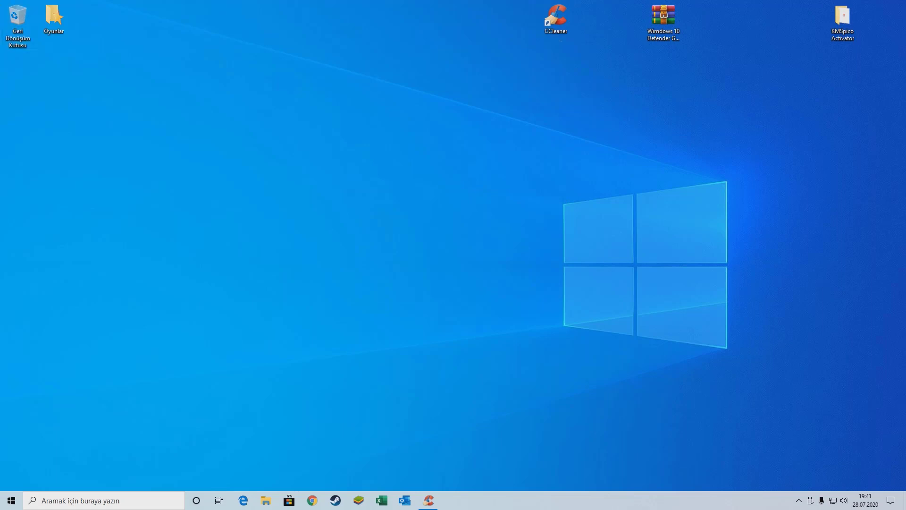
Arrange the CCleaner, Defender archive and KMSpico Activator icons below the Recycle Bin and Oyunlar, and refresh the desktop
drag(556, 18, 17, 64)
drag(664, 19, 54, 65)
drag(843, 19, 17, 118)
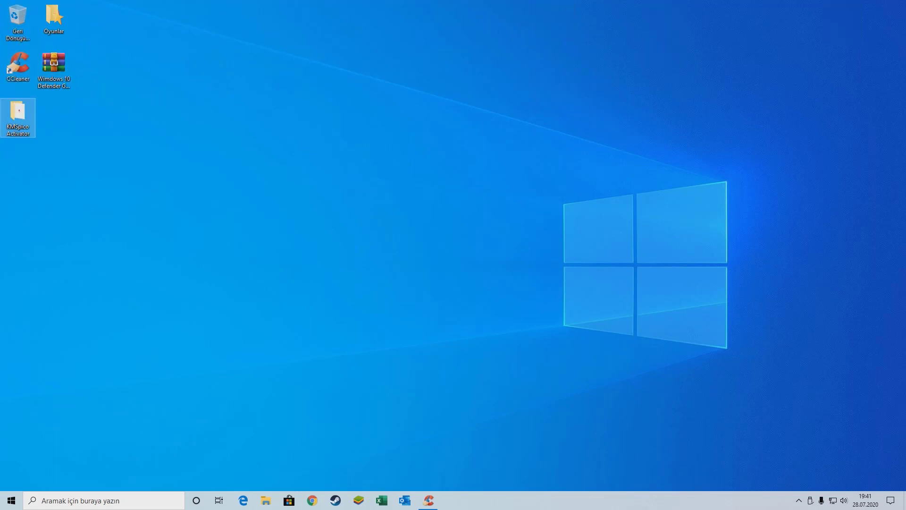
right_click(166, 91)
click(189, 133)
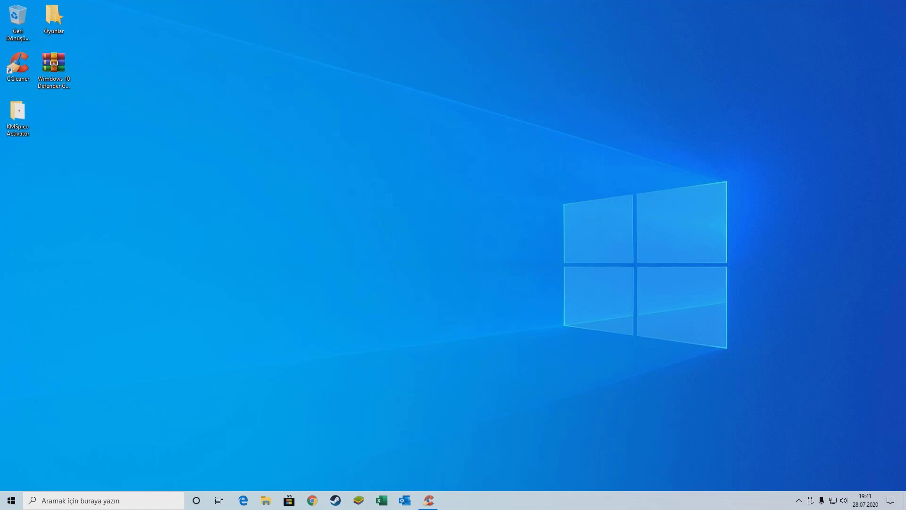
Put the CCleaner shortcut and the Defender archive into the KMSpico Activator folder, move them back to the desktop and close the folder
drag(182, 32, 779, 427)
drag(54, 65, 20, 113)
mouse_move(18, 65)
mouse_down()
mouse_move(15, 113)
mouse_move(55, 19)
mouse_move(94, 62)
mouse_move(19, 64)
mouse_up()
double_click(17, 64)
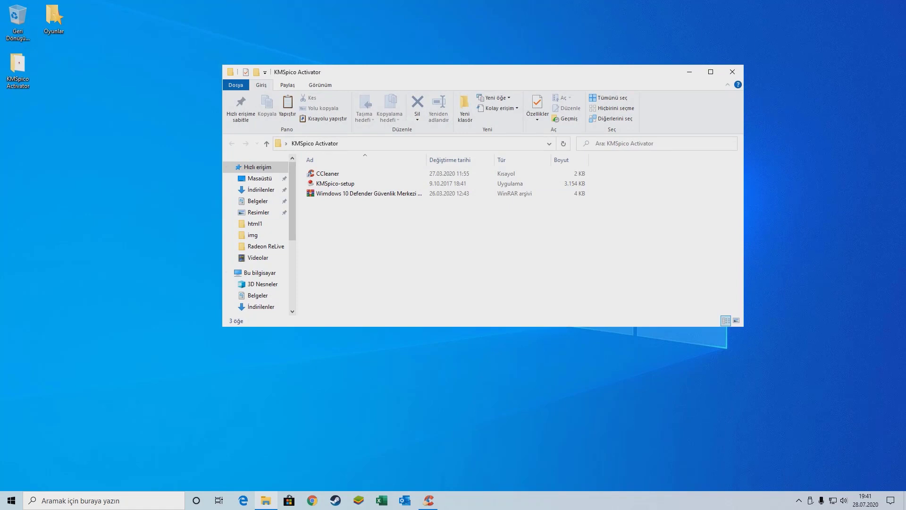
drag(383, 232, 359, 222)
click(90, 161)
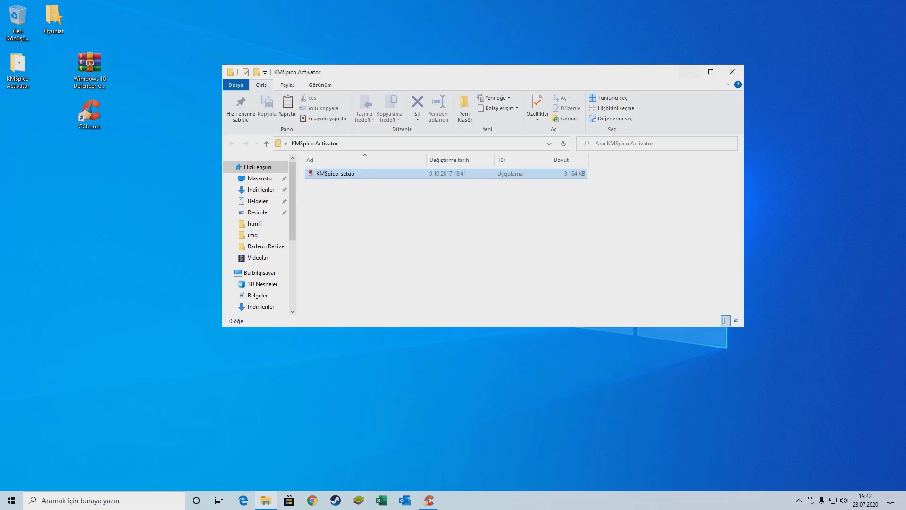
click(733, 71)
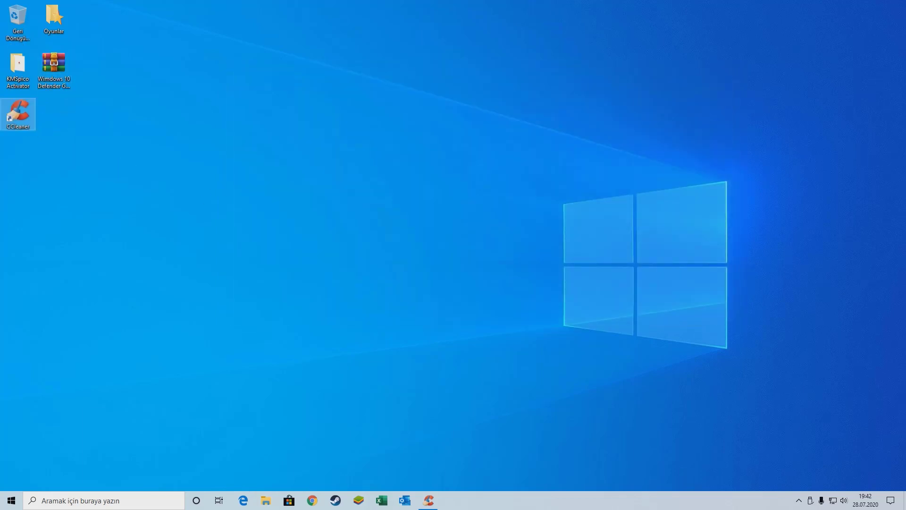
Refresh the desktop and set its background to Düz renk in the personalization settings
right_click(130, 117)
click(150, 158)
right_click(152, 143)
click(180, 255)
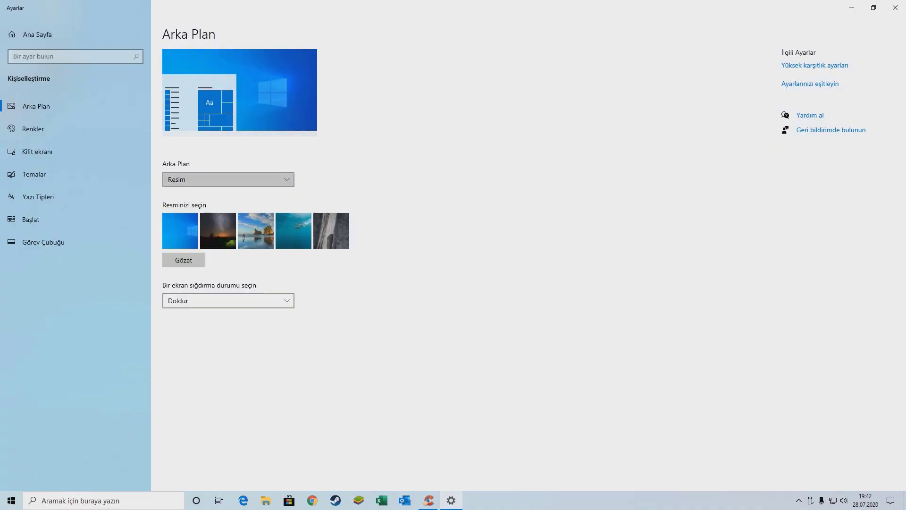
click(229, 178)
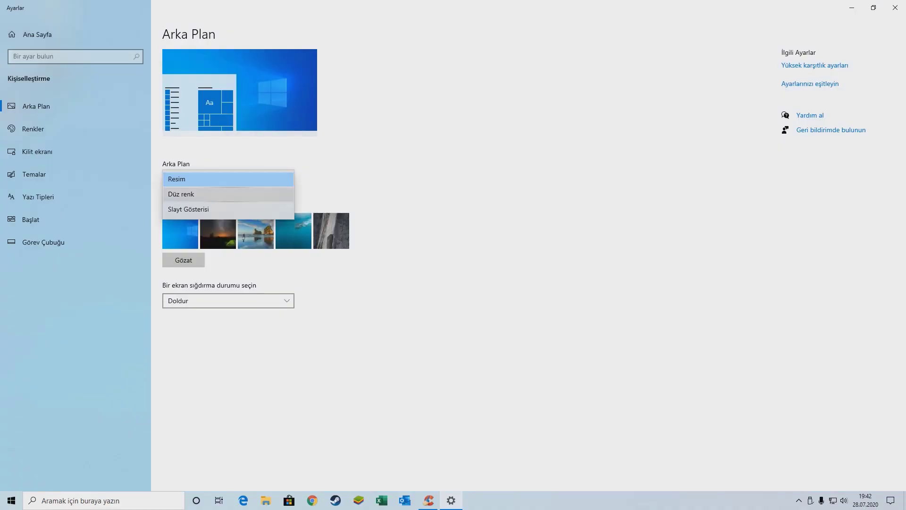
click(181, 194)
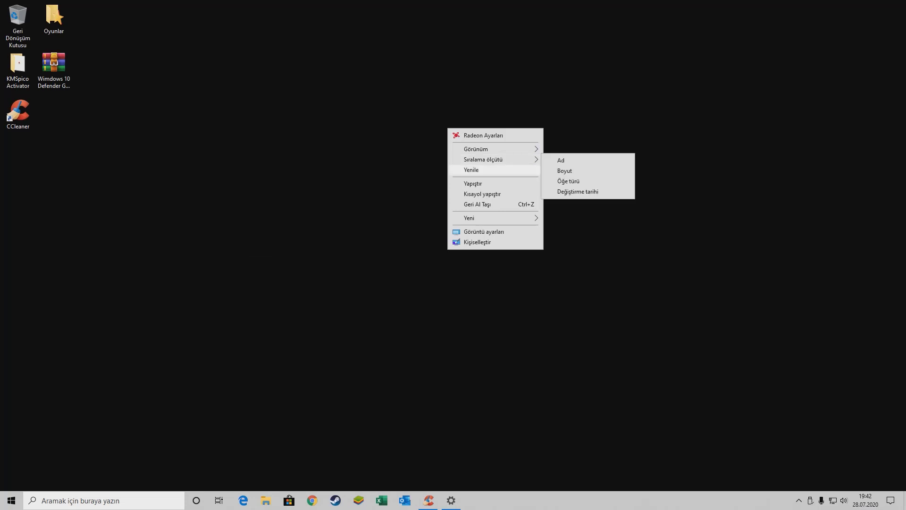
Set the desktop background back to Resim in the personalization settings and close Settings
click(477, 242)
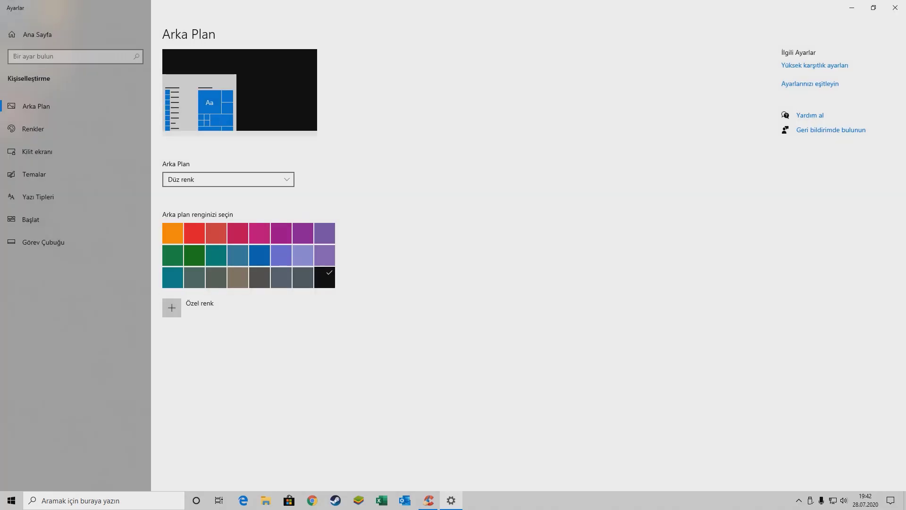
click(228, 179)
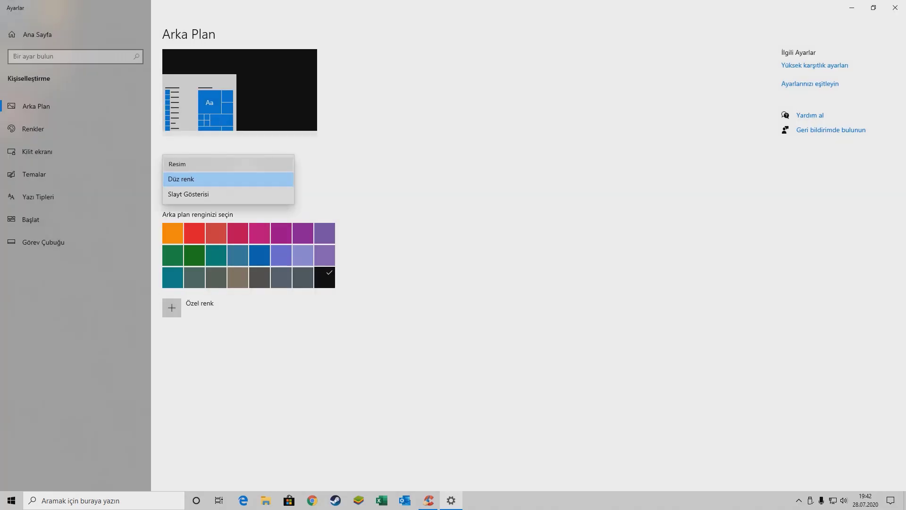
click(229, 164)
click(895, 8)
Open the Recycle Bin, go from there to Bu bilgisayar, and open the properties of Yerel Disk (C:)
double_click(18, 23)
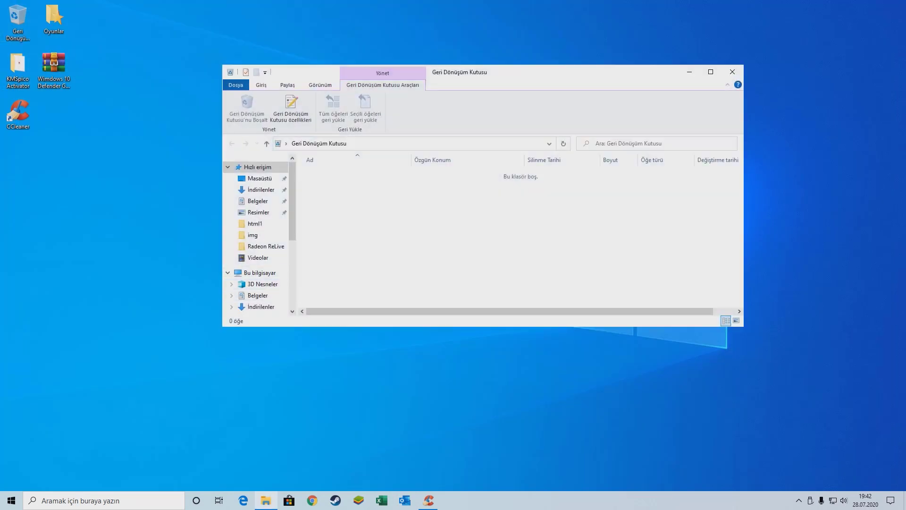
click(260, 273)
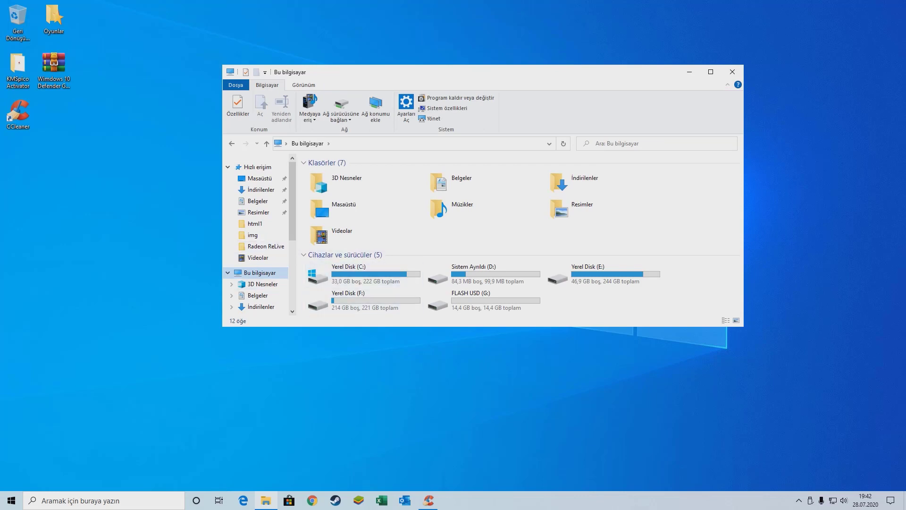
click(351, 267)
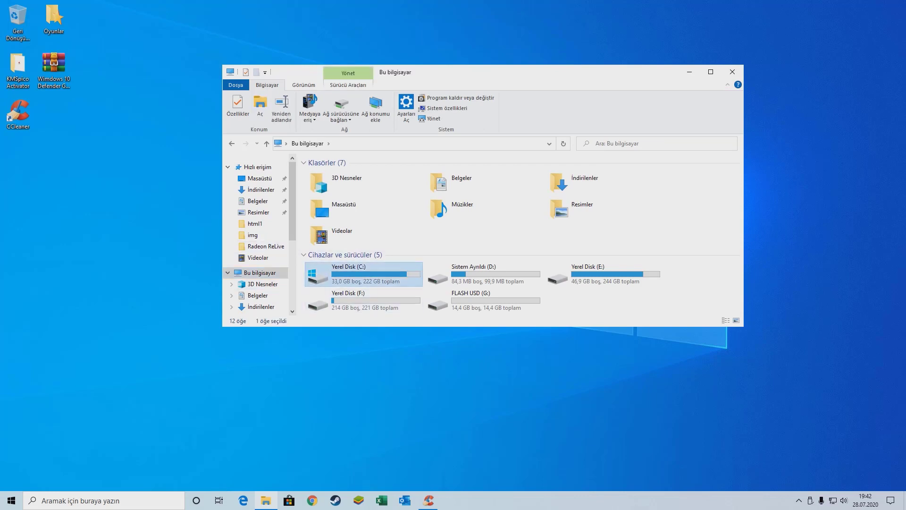
right_click(350, 267)
click(378, 457)
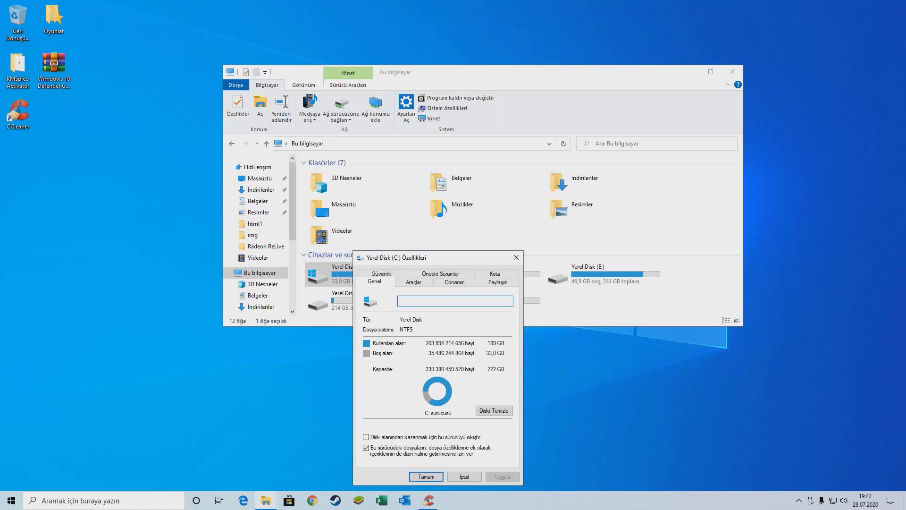
Run Disk Cleanup on drive C: with all listed file types selected and permanently delete the files
click(494, 411)
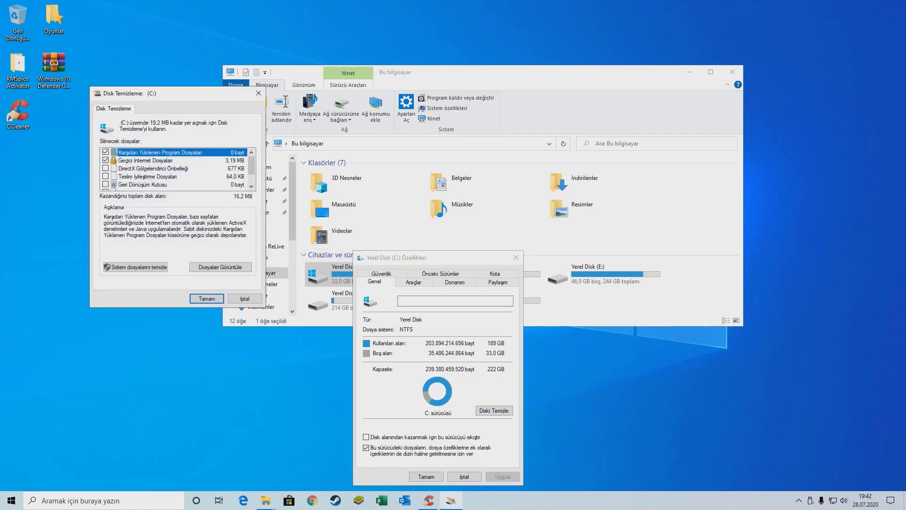
scroll(177, 168, down, 1)
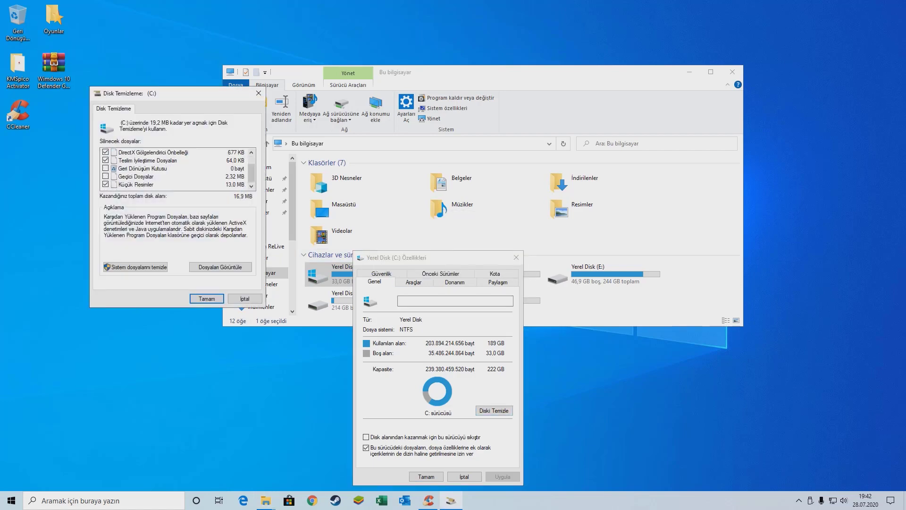
click(207, 299)
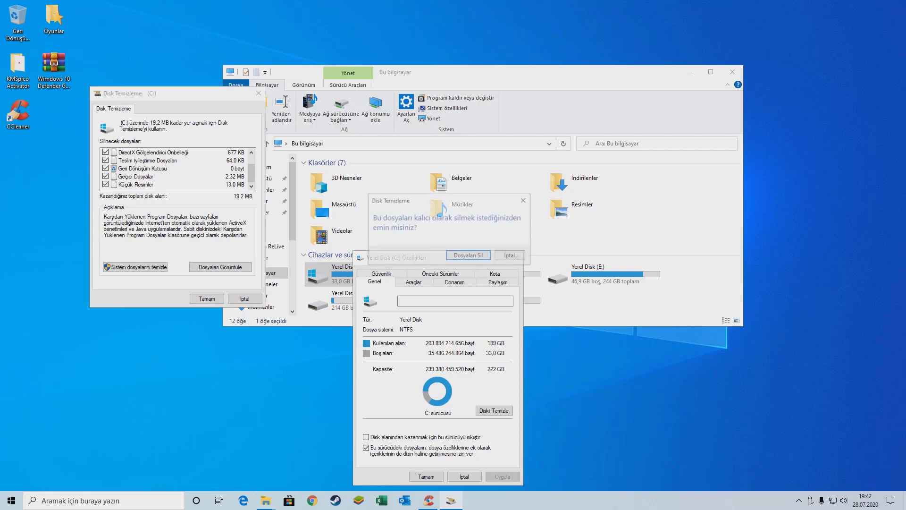
click(468, 256)
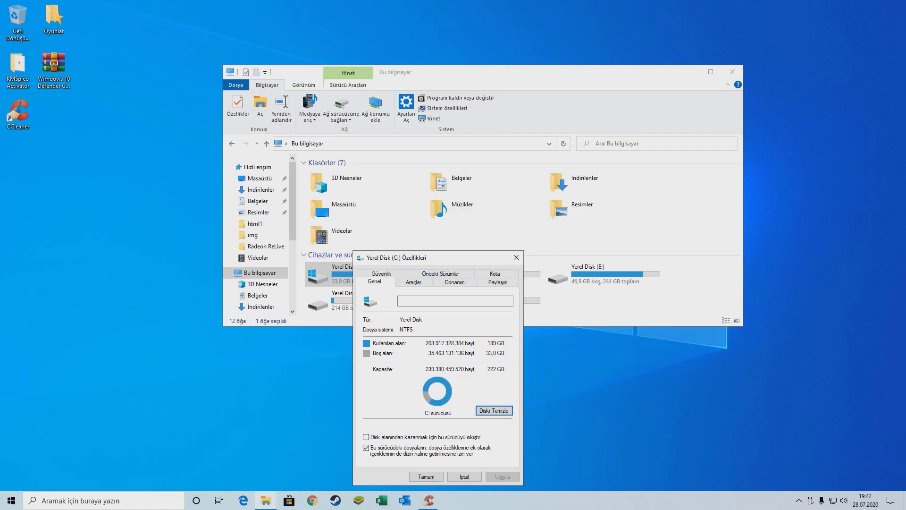
Scan drive C: again with Disk Cleanup, check the remaining file types and close the cleanup window
click(494, 411)
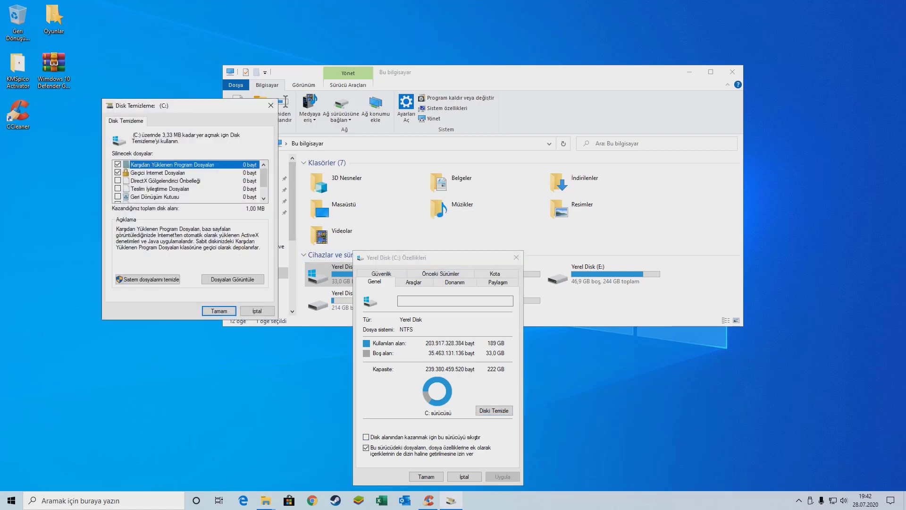
scroll(186, 182, down, 1)
click(118, 188)
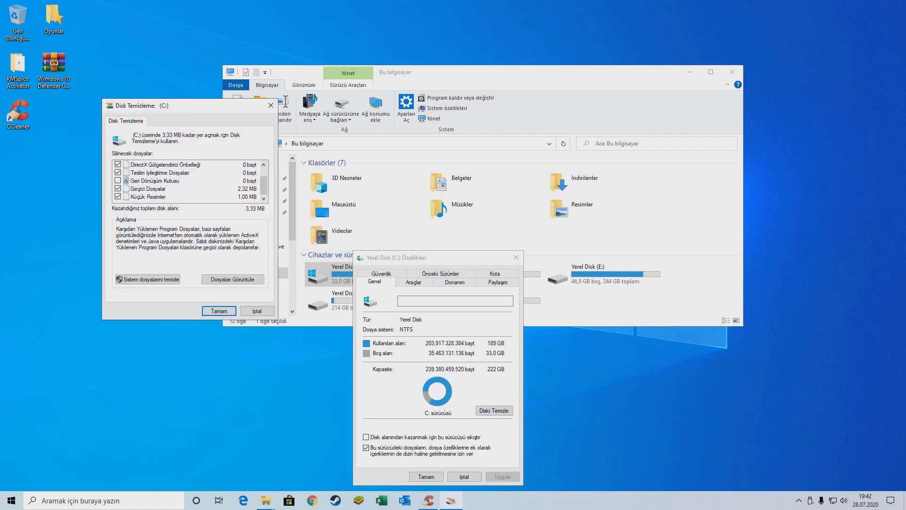
click(118, 180)
click(271, 105)
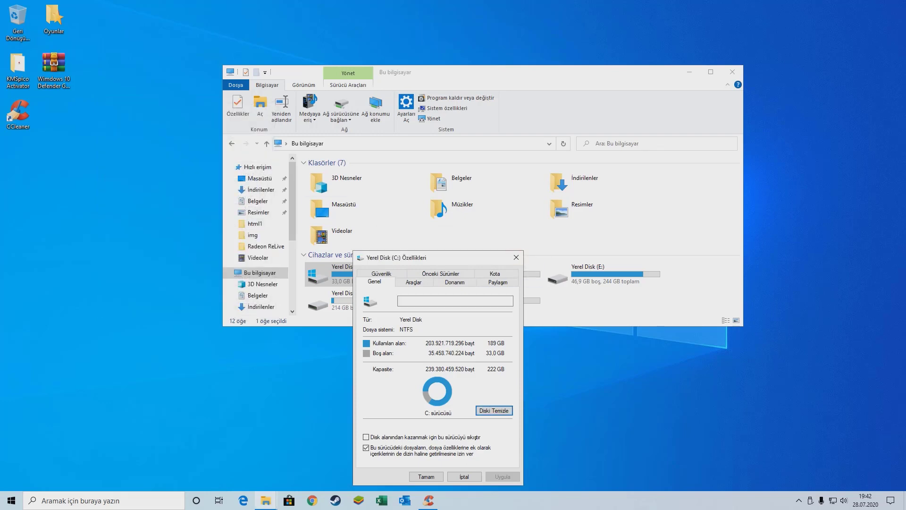
Open drive optimization from the tools in the C: properties and optimize drive C:
click(413, 282)
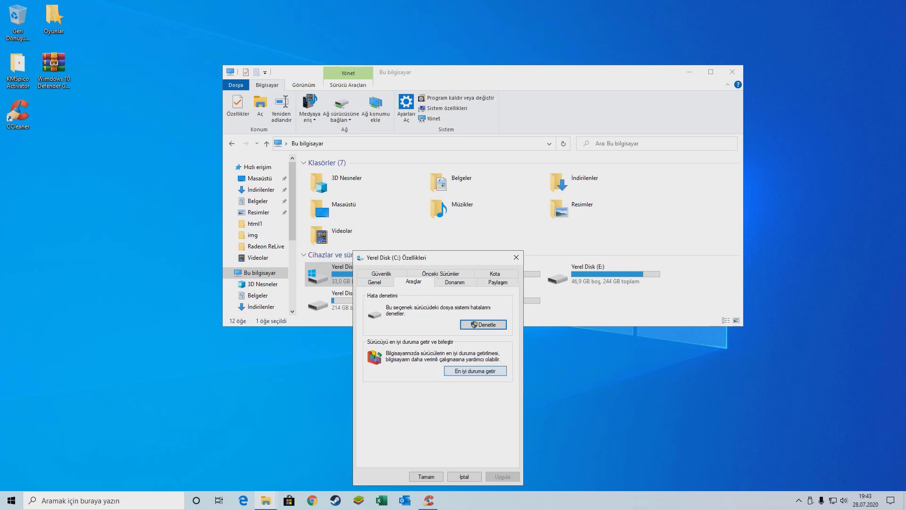
click(475, 370)
click(583, 275)
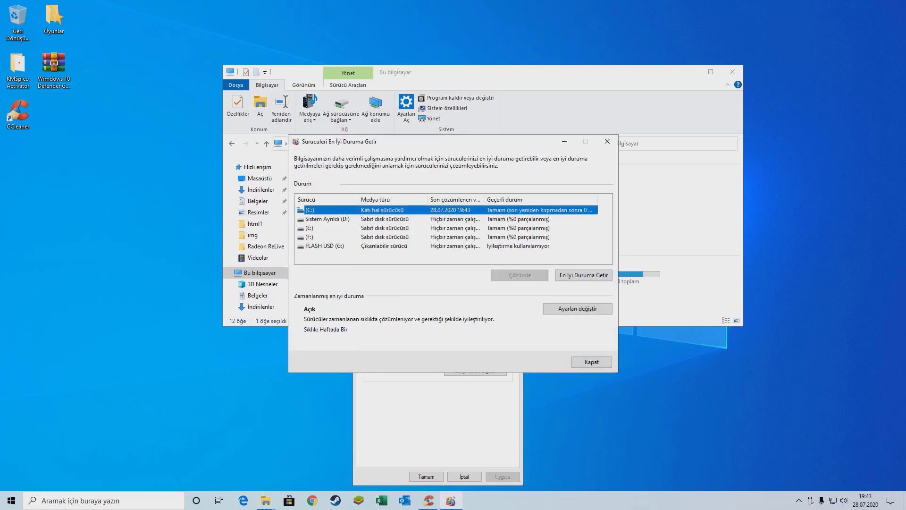
Analyze and optimize the Sistem Ayrıldı (D:) drive
click(385, 219)
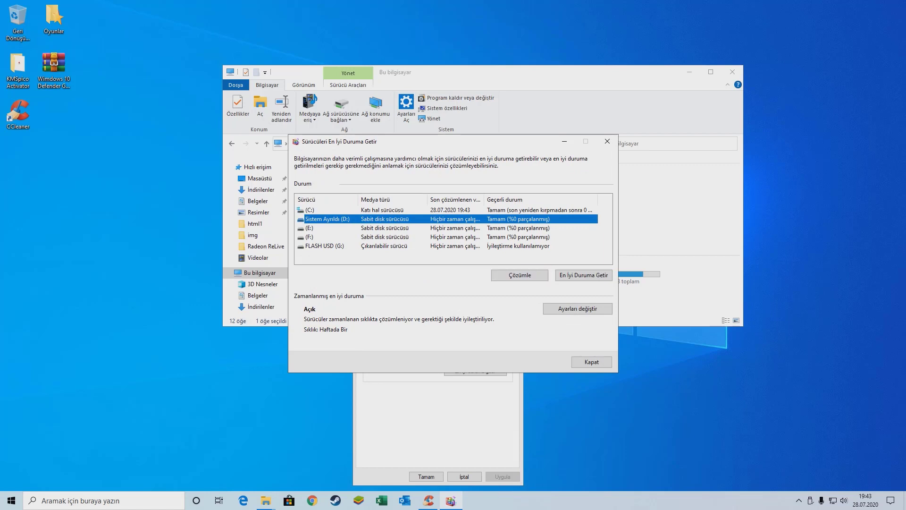
click(385, 210)
click(446, 219)
click(520, 275)
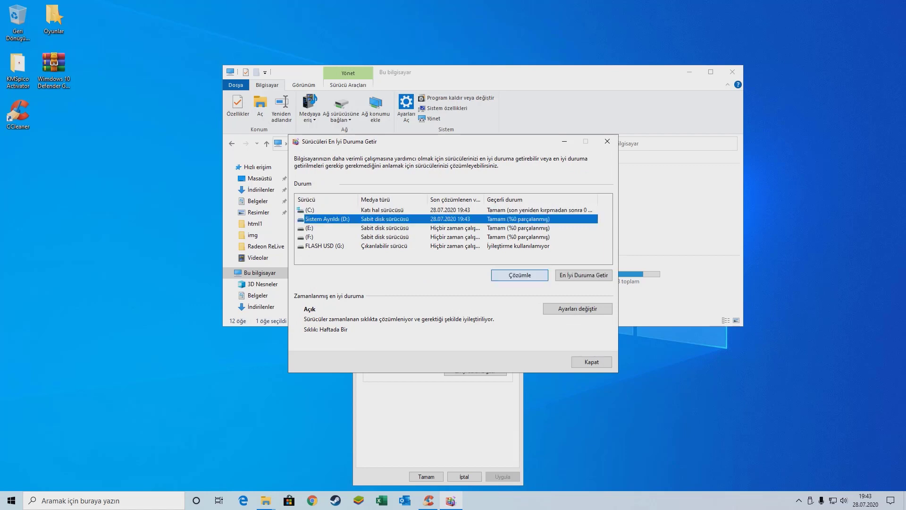
click(520, 275)
Start optimizing drive E: and check its progress
click(446, 228)
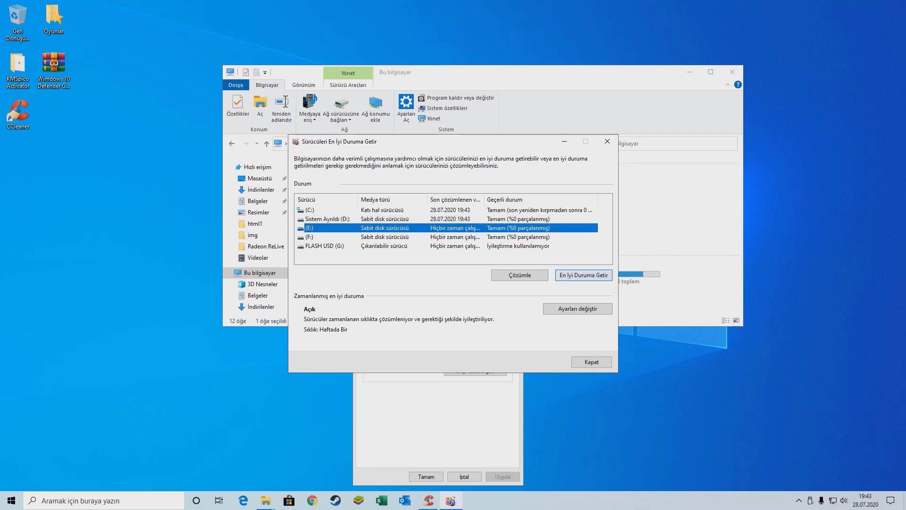
click(519, 275)
click(446, 237)
click(446, 246)
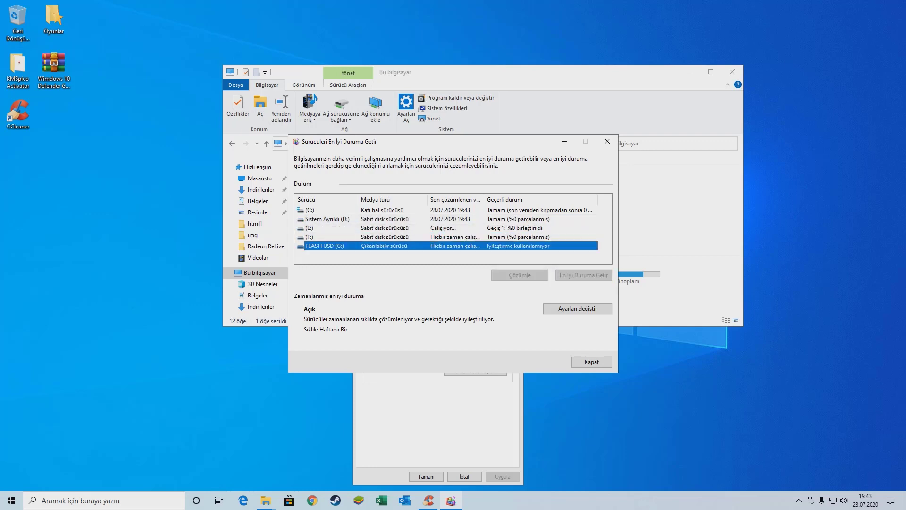
click(446, 228)
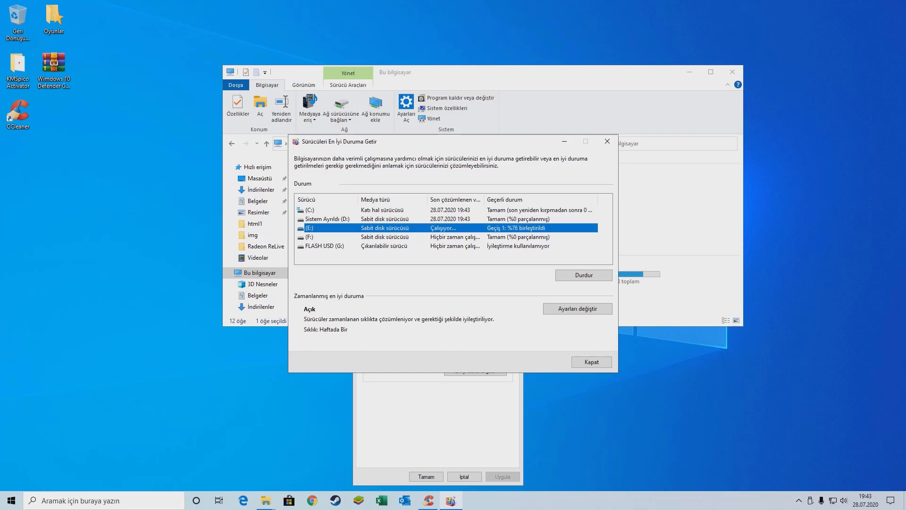
Review the optimization status of the listed drives, and close the optimization and C: properties windows
key(Up)
key(Up)
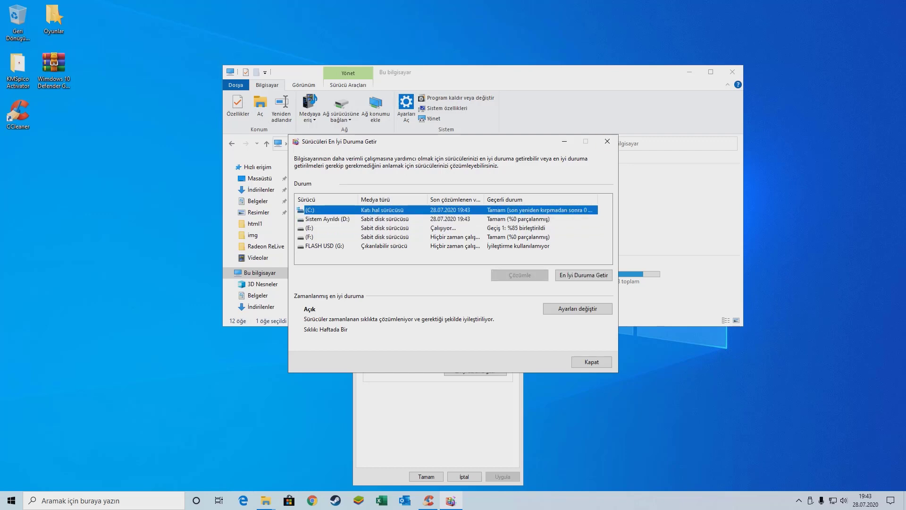
key(Down)
key(Down)
key(Down)
click(446, 246)
click(446, 257)
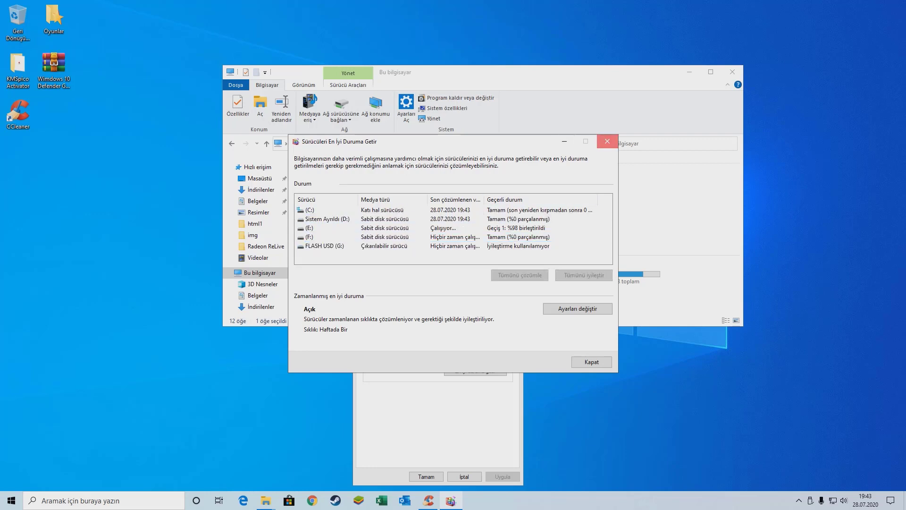
click(607, 141)
click(517, 257)
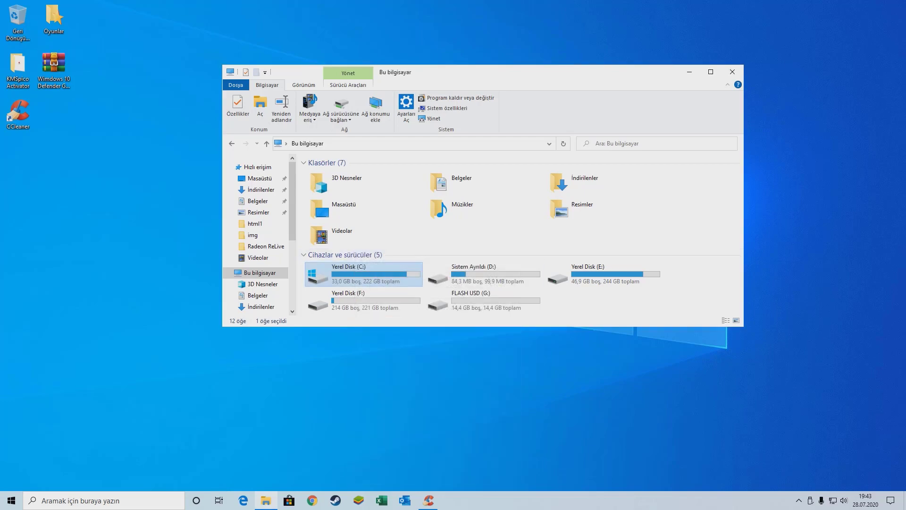
Look through the contents of drives C:, E:, F: and Sistem Ayrıldı (D:), returning to the drive overview
click(580, 302)
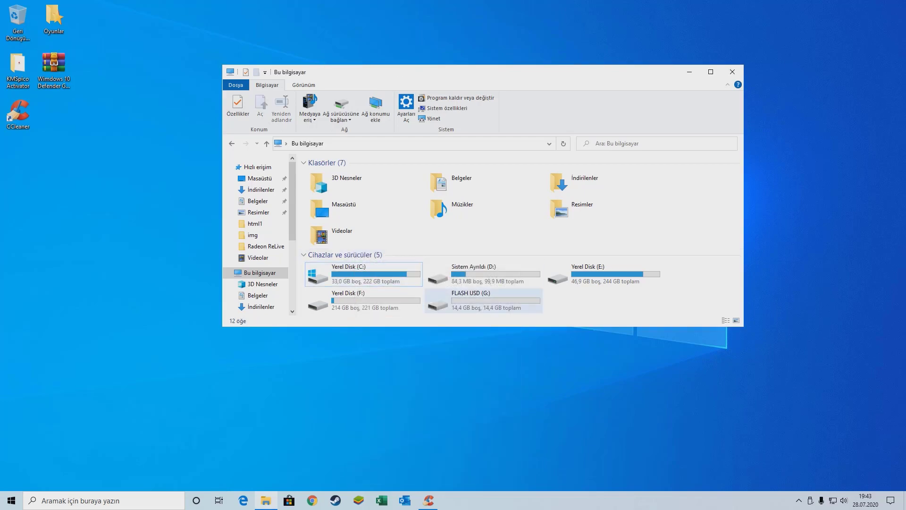
double_click(371, 278)
key(alt+Left)
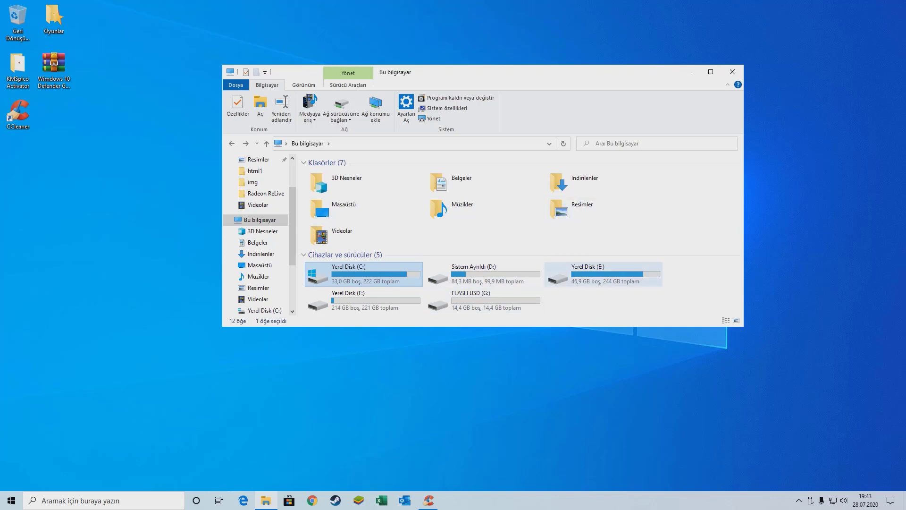
double_click(580, 274)
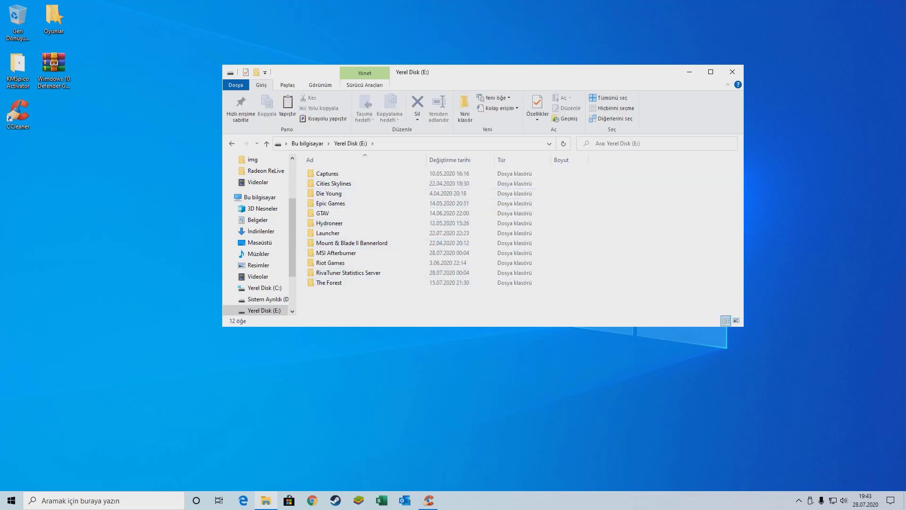
key(alt+Left)
double_click(364, 300)
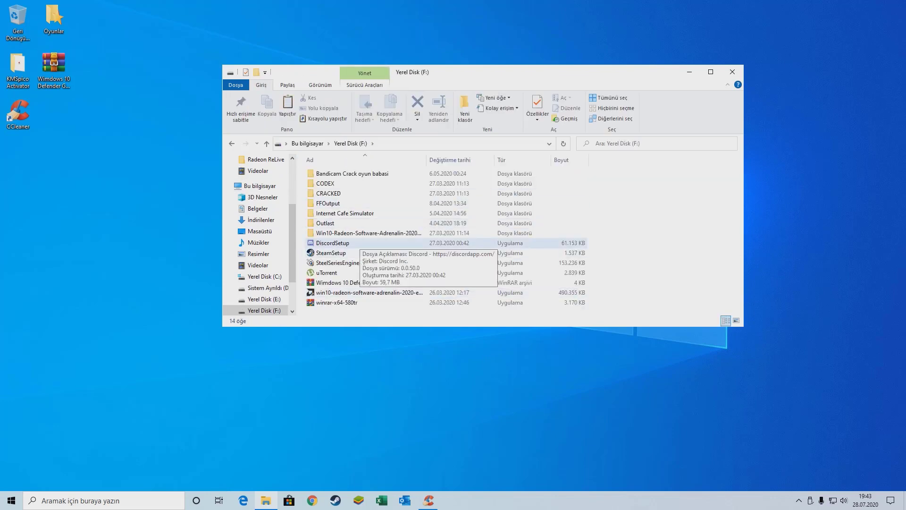
key(alt+Left)
double_click(604, 275)
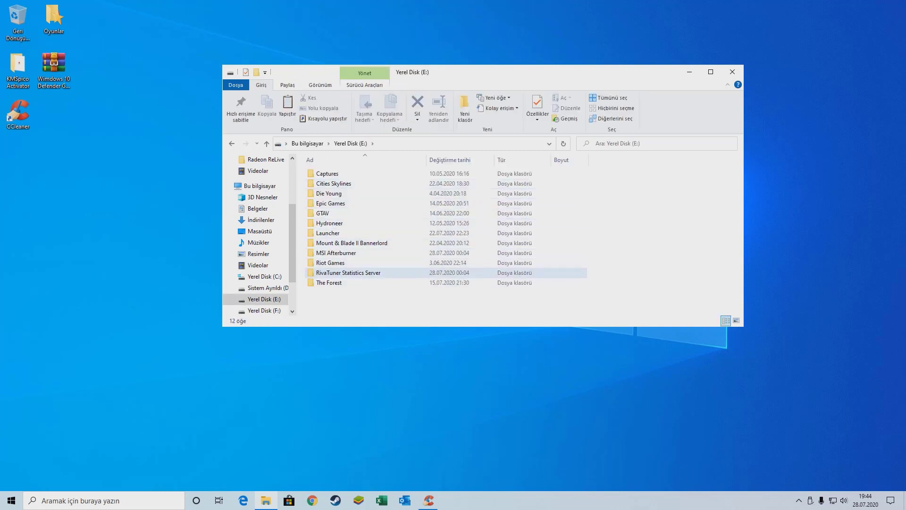
key(alt+Left)
double_click(483, 278)
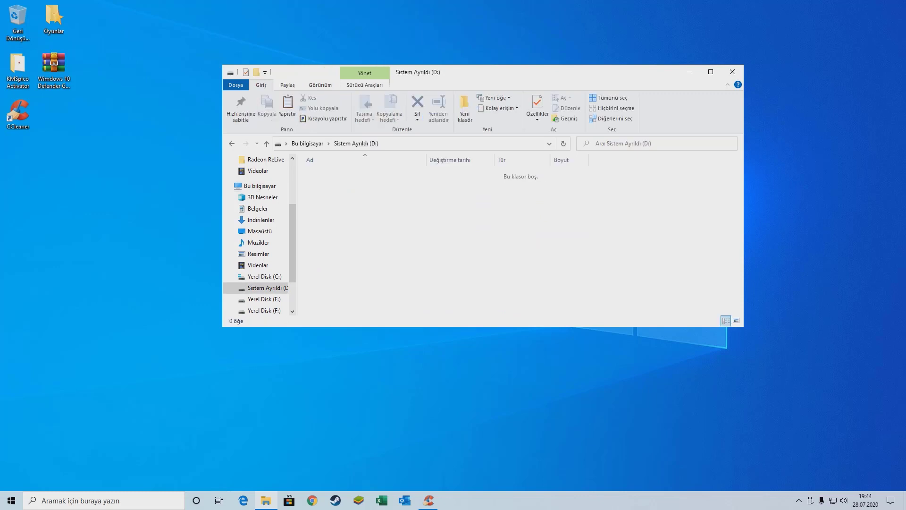
key(alt+Left)
click(596, 302)
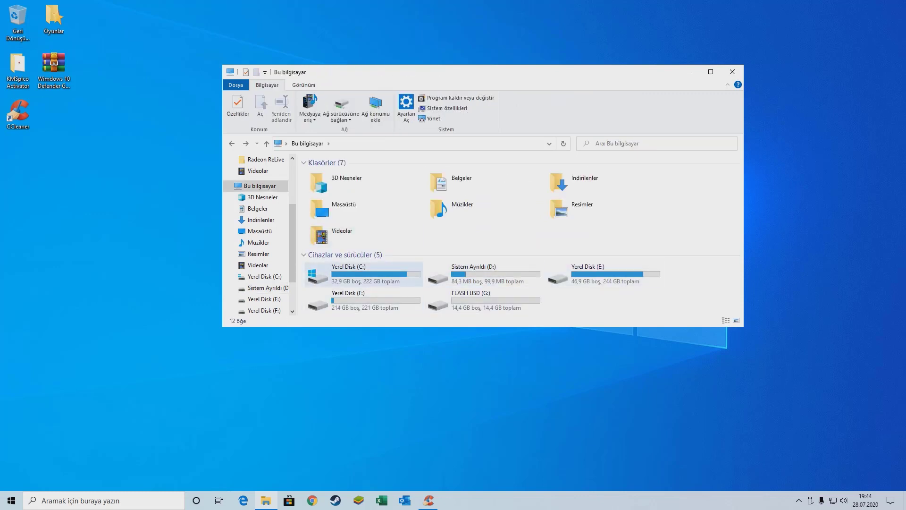
Examine the program folders in Program Dosyaları (x86) on drive C:, including AMD, Google, TeamViewer and Steam, and return to the drive overview
double_click(359, 273)
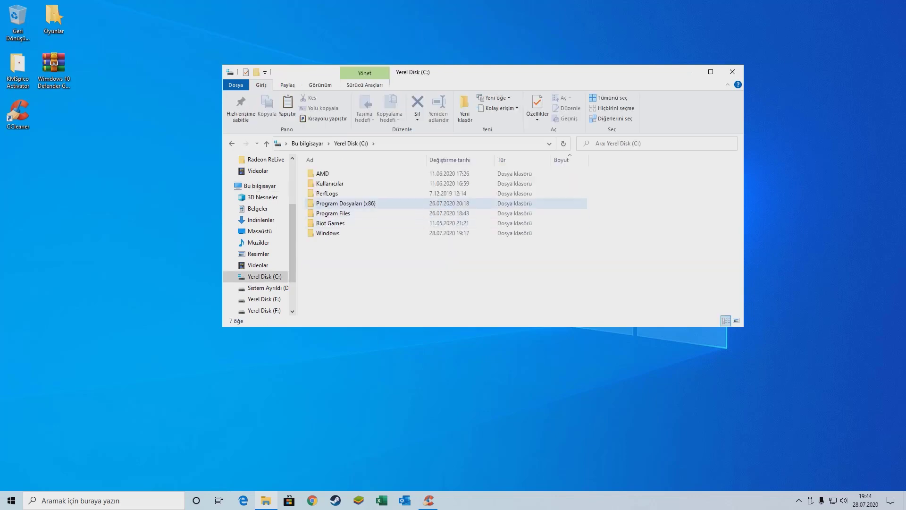
double_click(346, 203)
scroll(346, 271, up, 1)
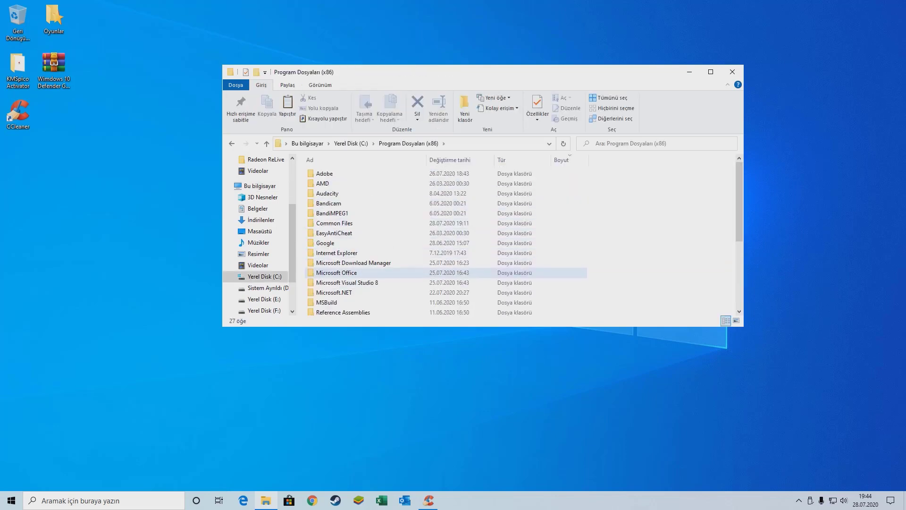
click(335, 174)
click(335, 184)
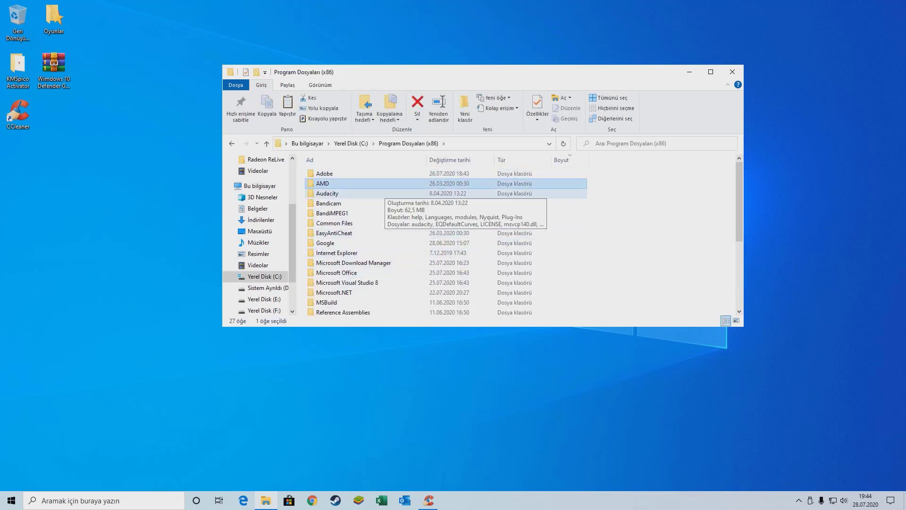
click(349, 244)
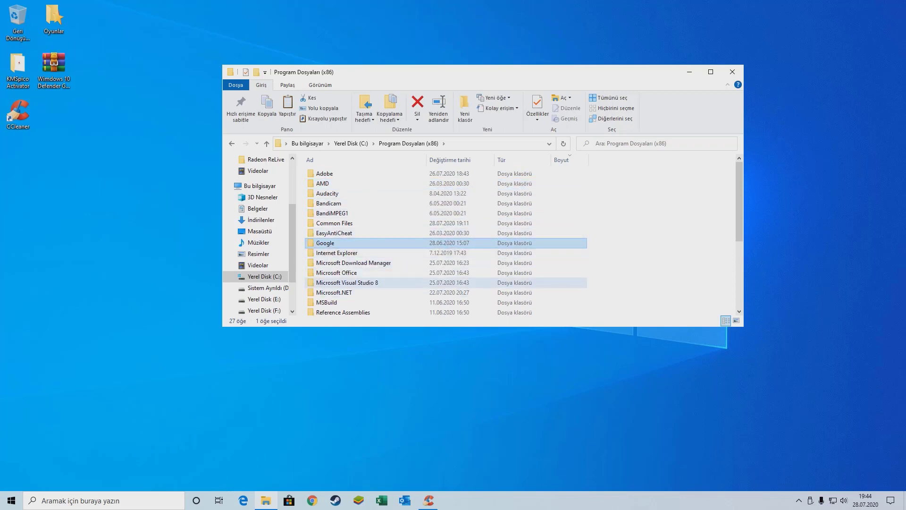
scroll(330, 283, down, 2)
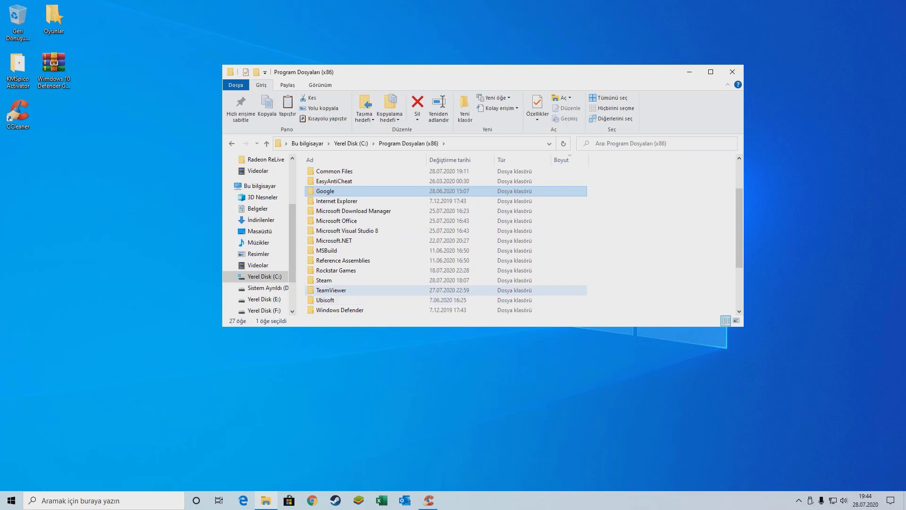
click(332, 290)
click(326, 280)
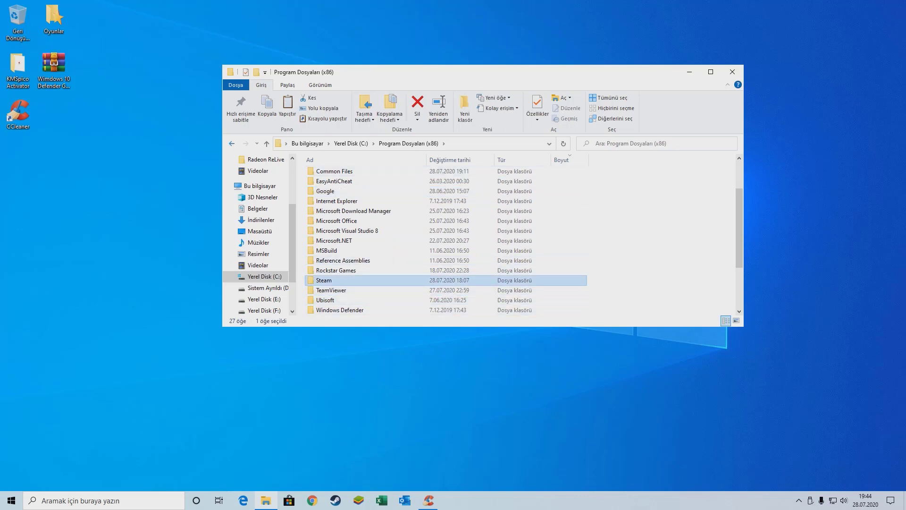
click(232, 143)
click(232, 144)
Check the folders on drive E: once more and go back to the list of drives
double_click(569, 281)
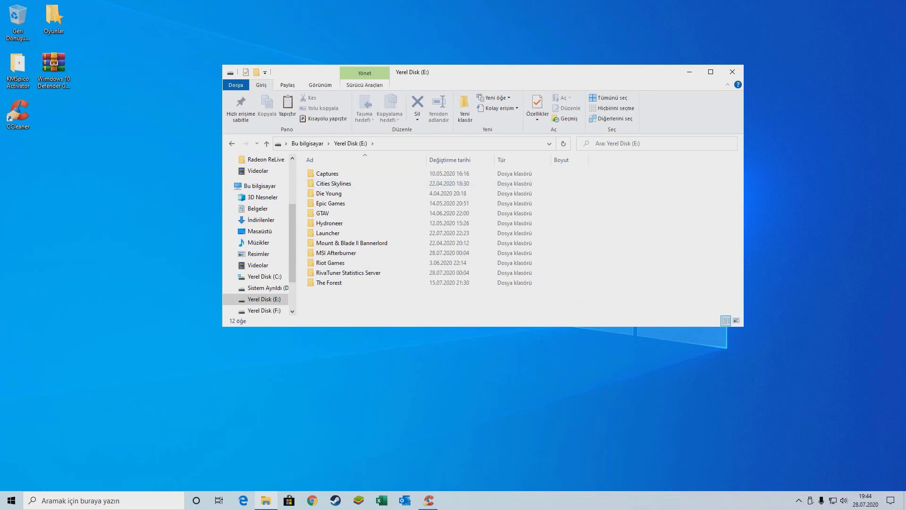
click(232, 143)
key(alt+Up)
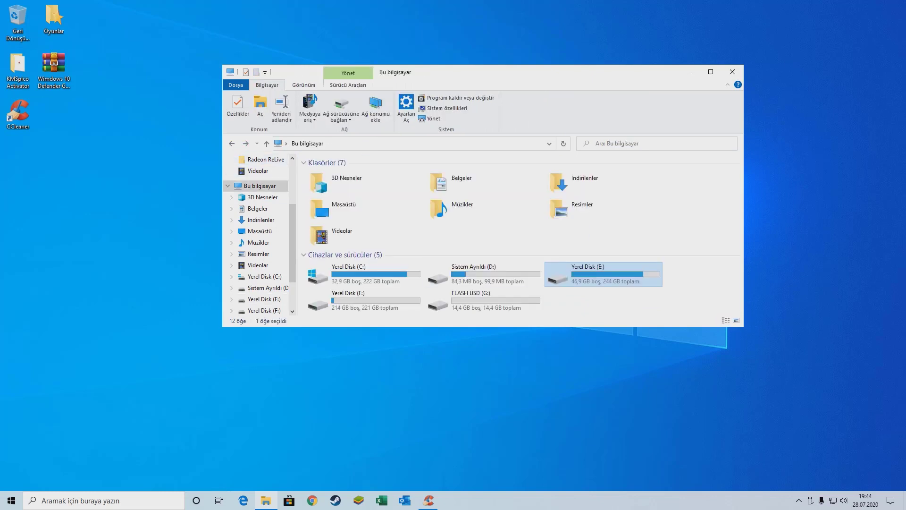
key(Right)
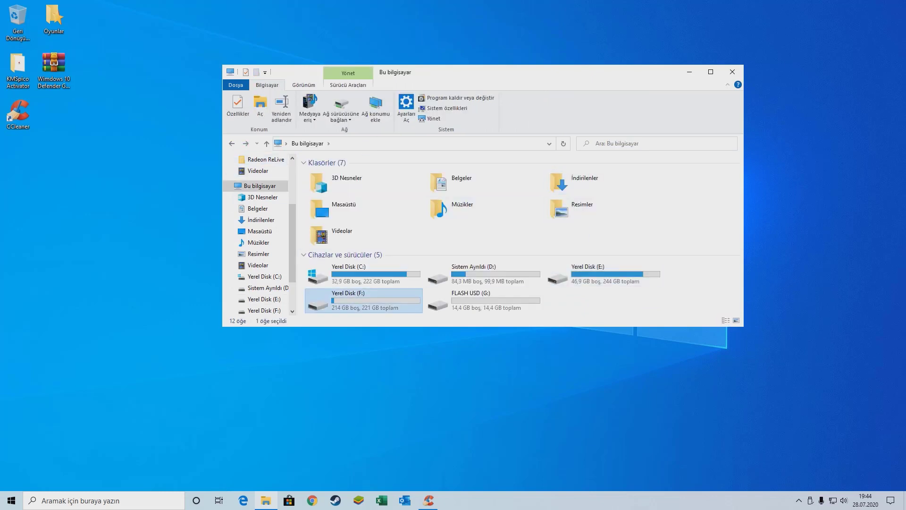
right_click(613, 304)
click(638, 342)
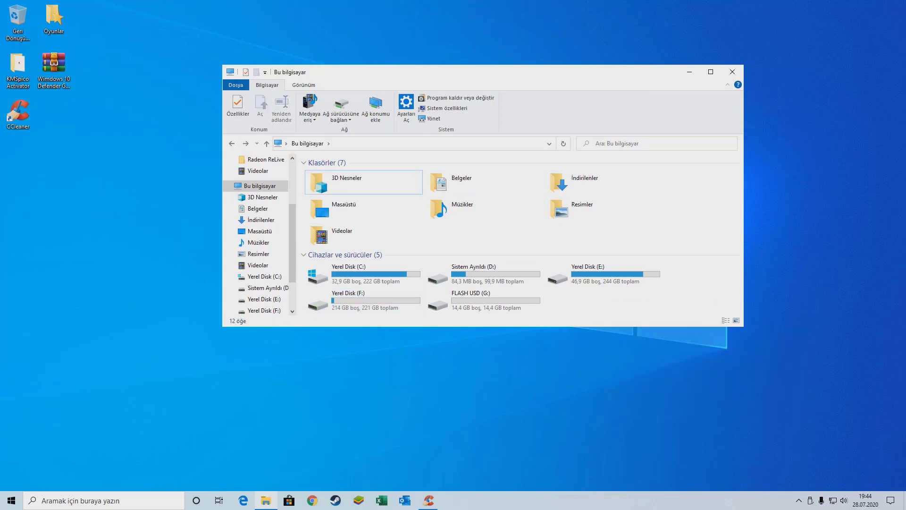
click(491, 302)
click(595, 304)
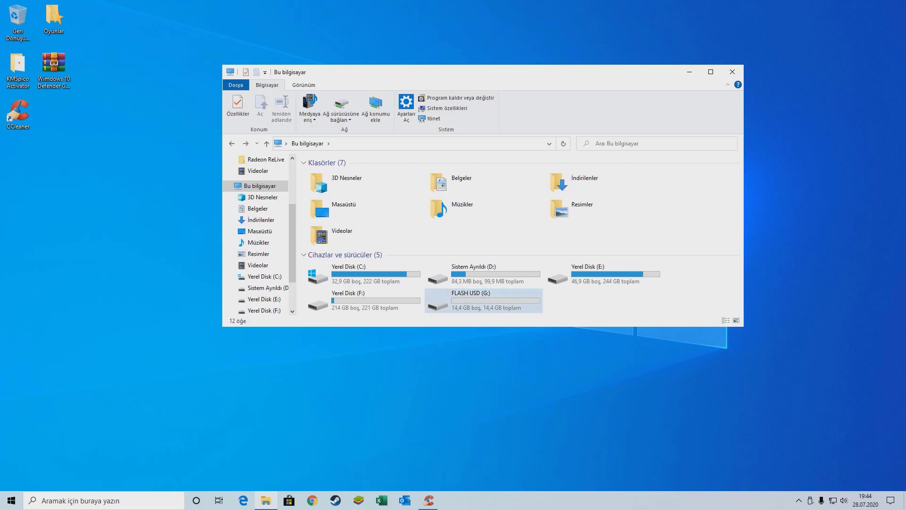
Check the contents of the FLASH USD (G:) drive and open its format settings
double_click(484, 300)
key(alt+Left)
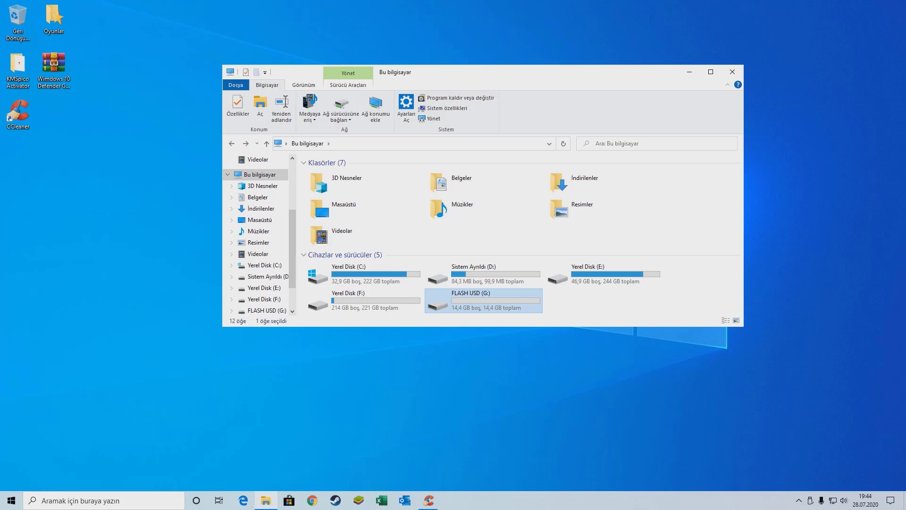
right_click(510, 295)
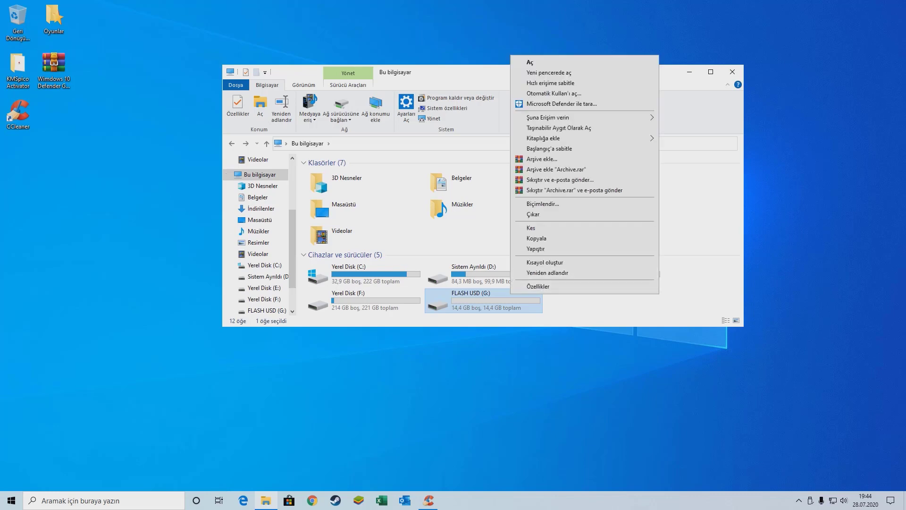
click(543, 204)
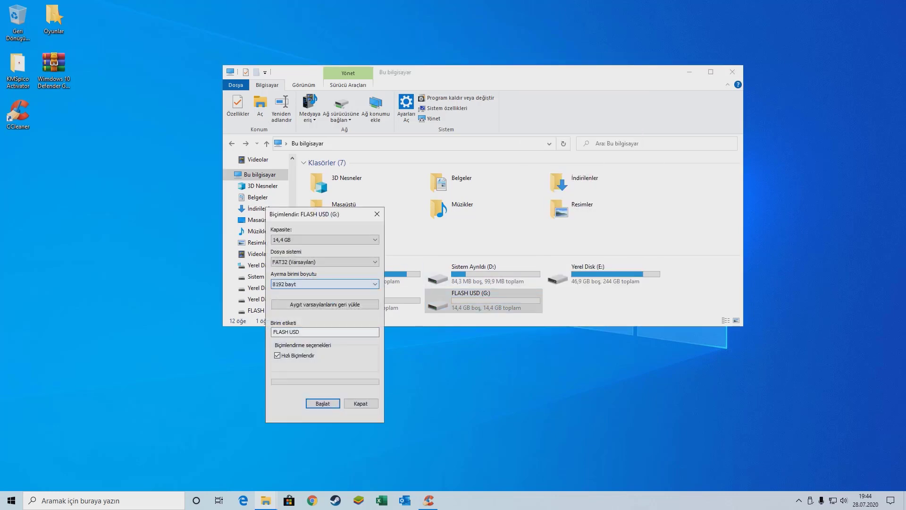
Restore the device defaults, quick-format FLASH USD (G:) as FAT32 with the default allocation unit size, and close the format window
click(324, 305)
click(325, 283)
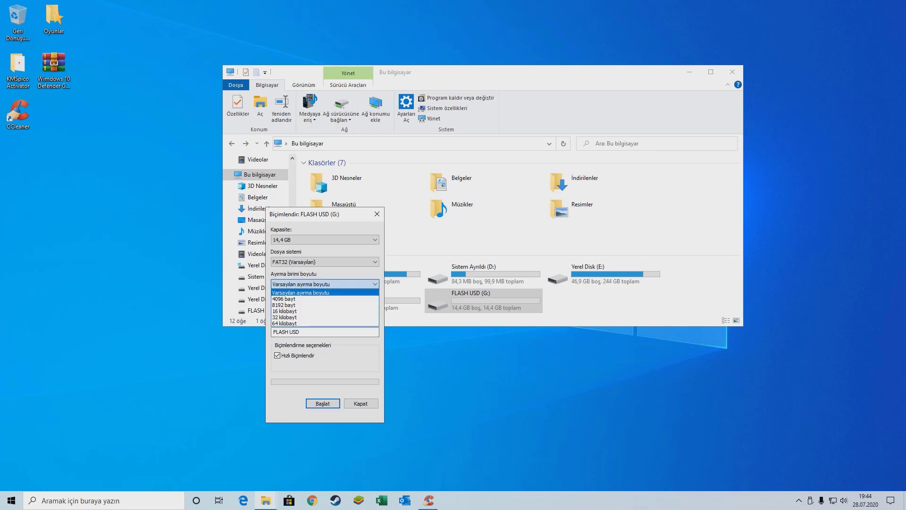
click(324, 284)
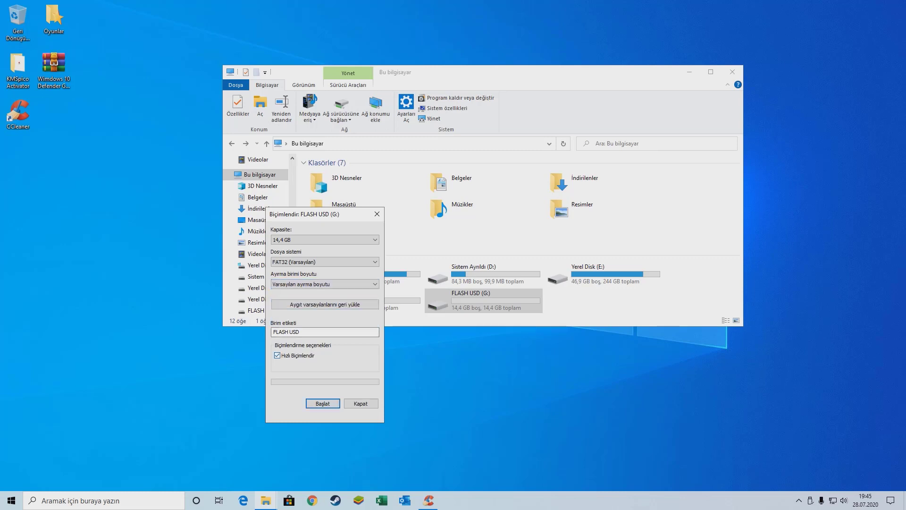
click(323, 404)
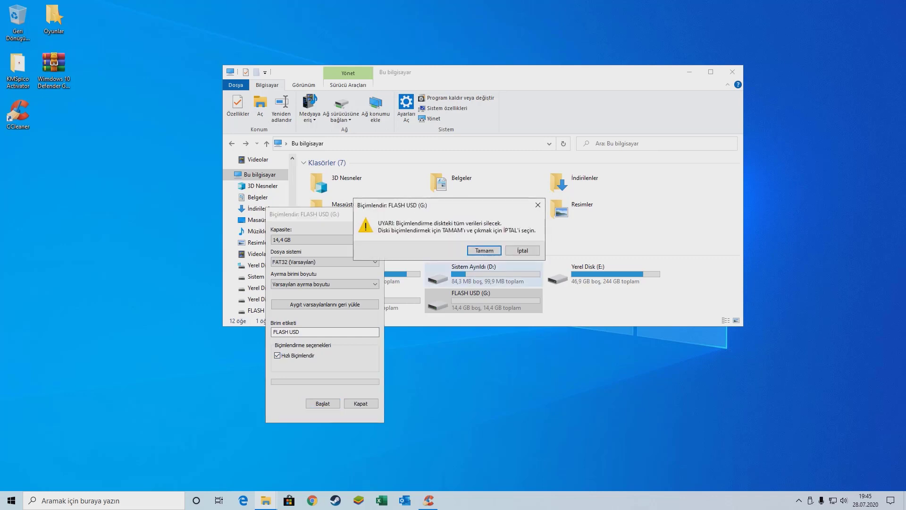
key(Return)
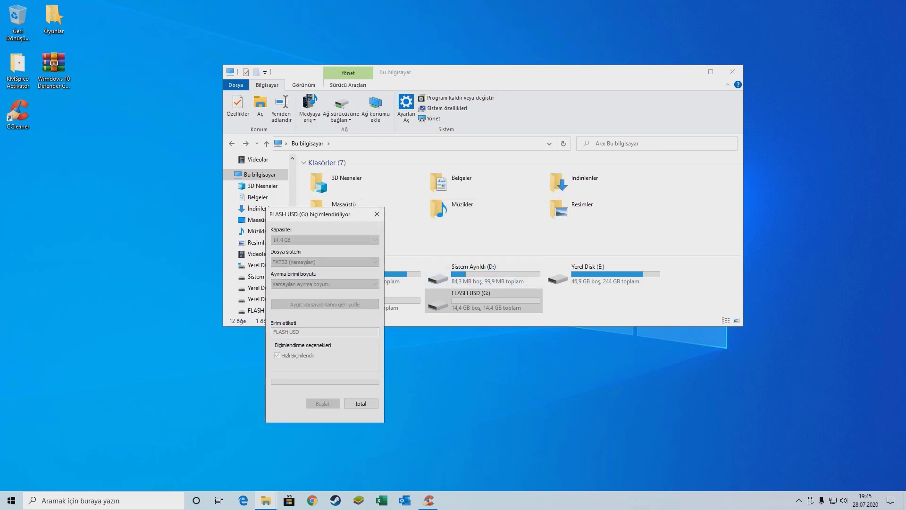
key(Return)
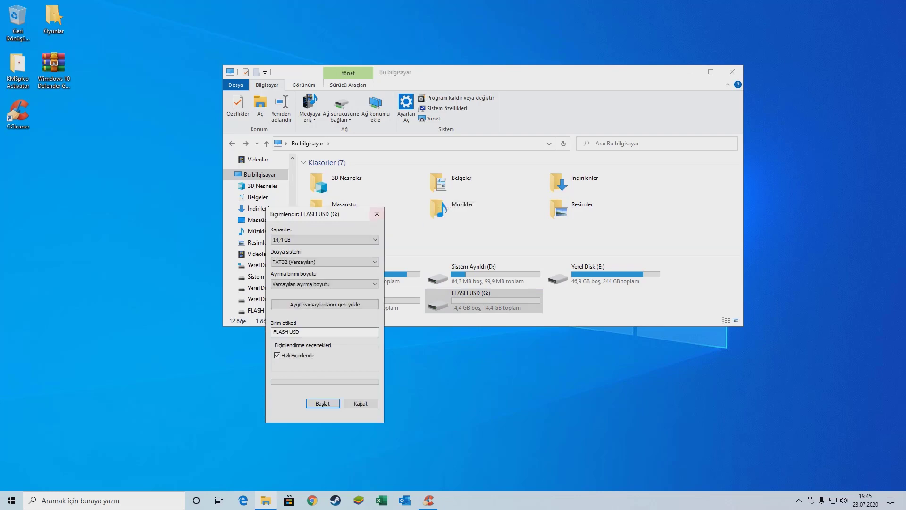
click(377, 214)
Review the properties of FLASH USD (G:) through to its ReadyBoost settings, and close them
right_click(469, 296)
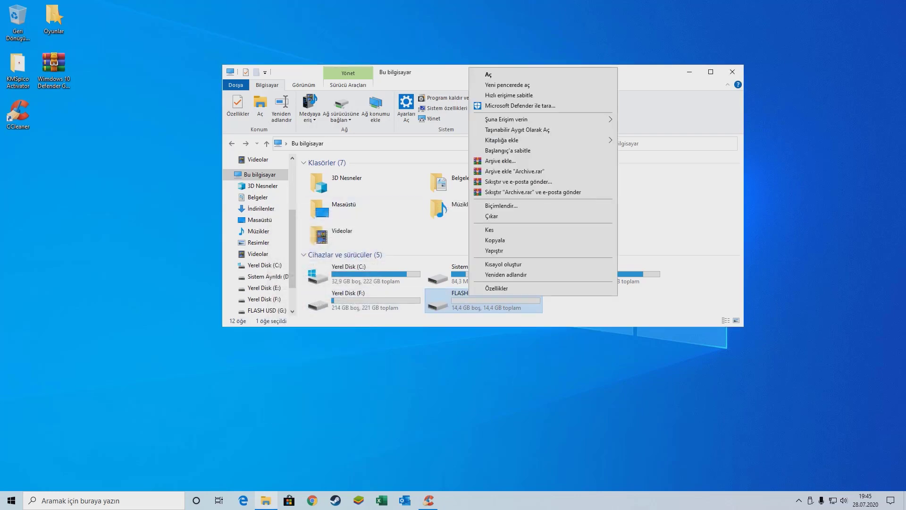
click(497, 288)
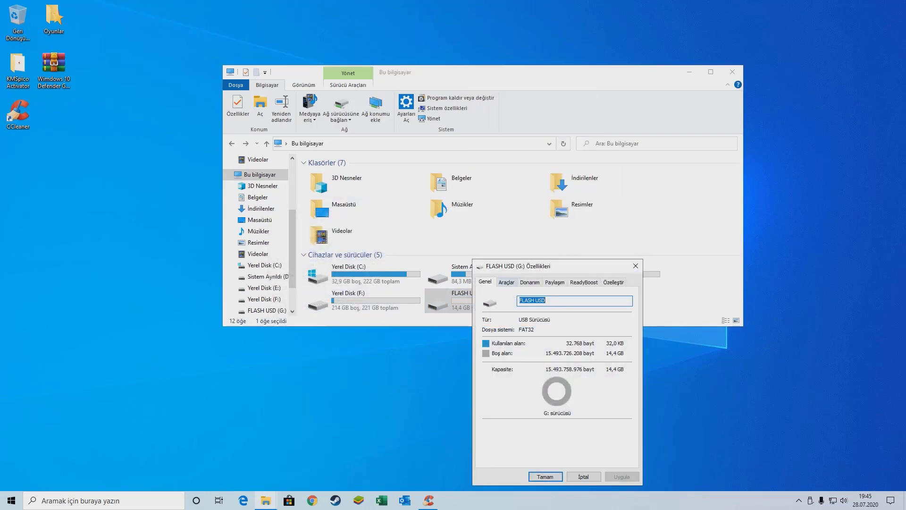
key(ctrl+Tab)
key(ctrl+Tab)
key(ctrl+Tab)
key(ctrl+Tab)
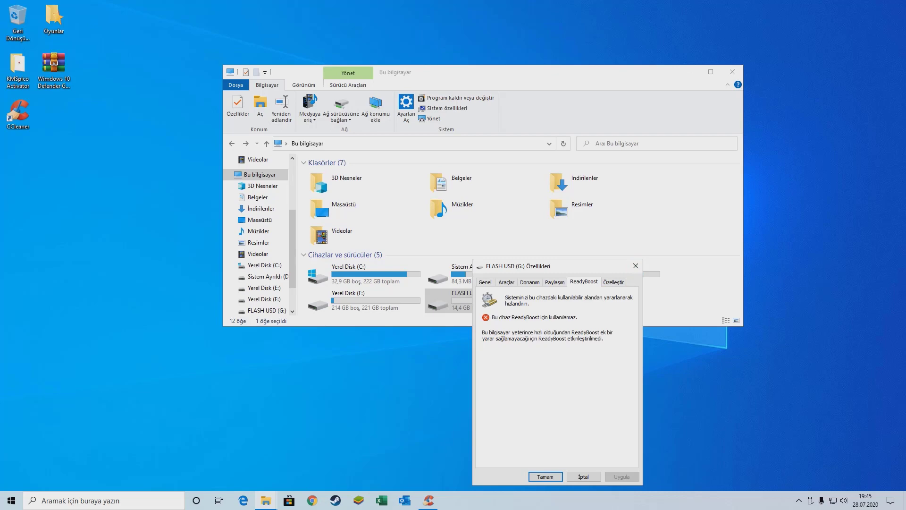
click(635, 266)
Search Windows for Hizmetler and open the services console
key(super)
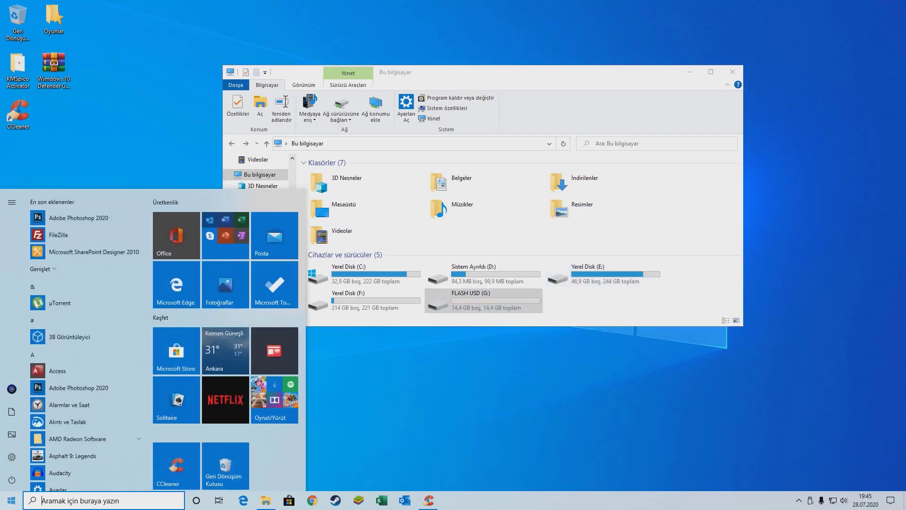
text(hizm)
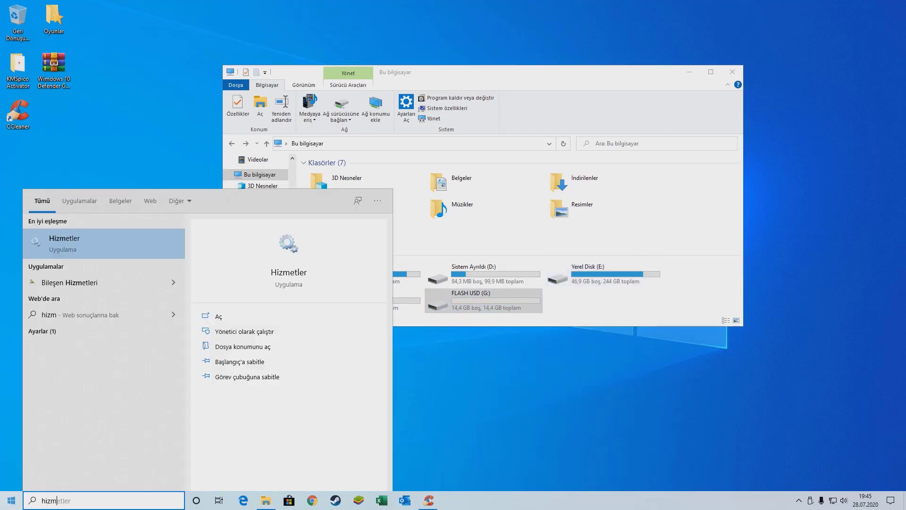
text(etlwe)
key(BackSpace)
key(BackSpace)
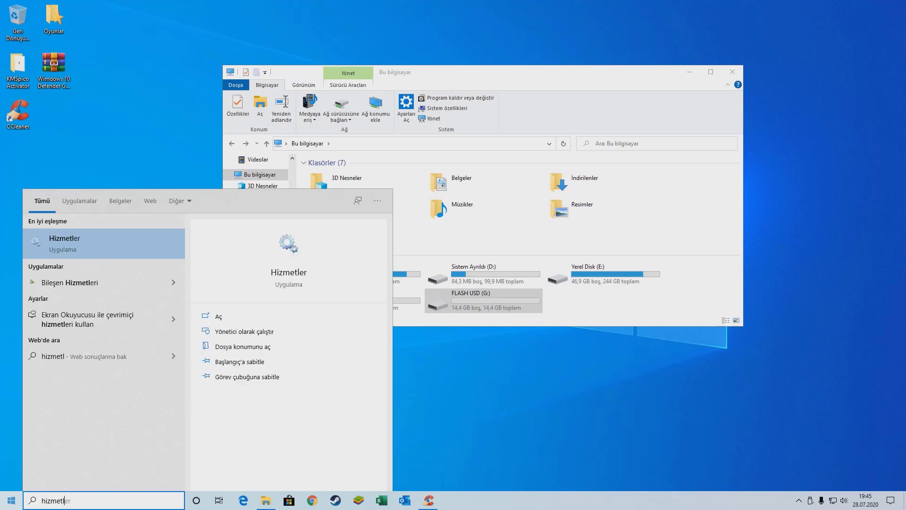
key(Return)
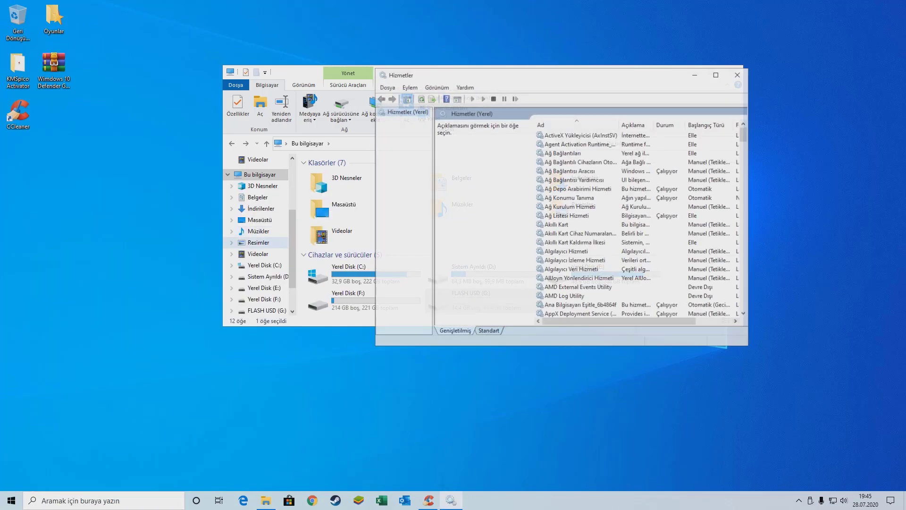
Locate the SysMain service in the services list and open its properties
click(579, 188)
text(sys)
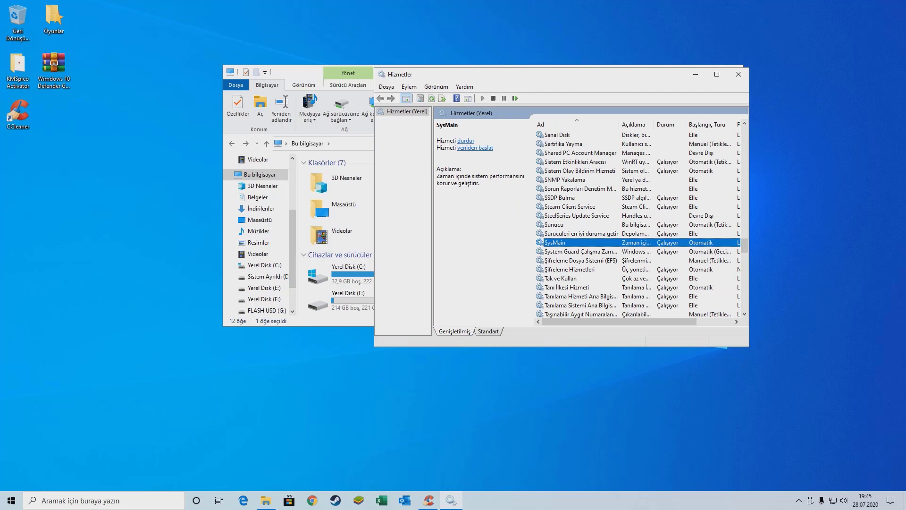
text(h)
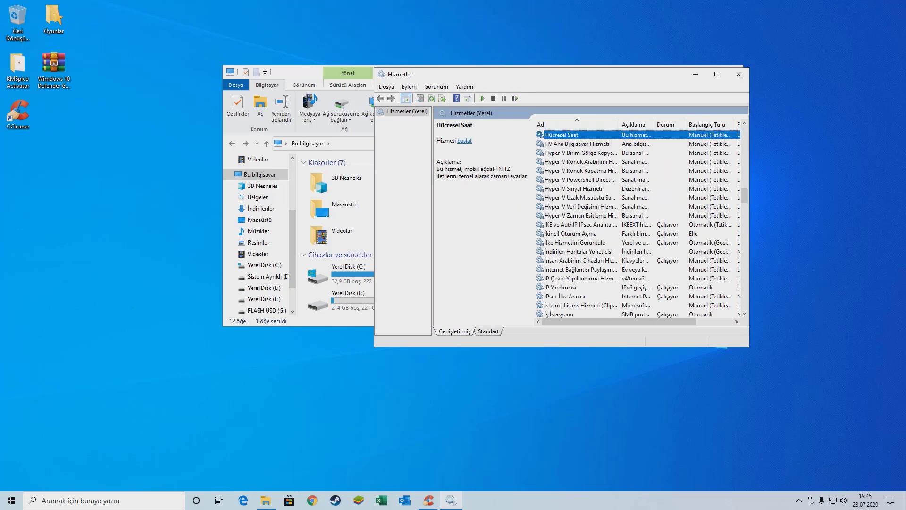
text(st)
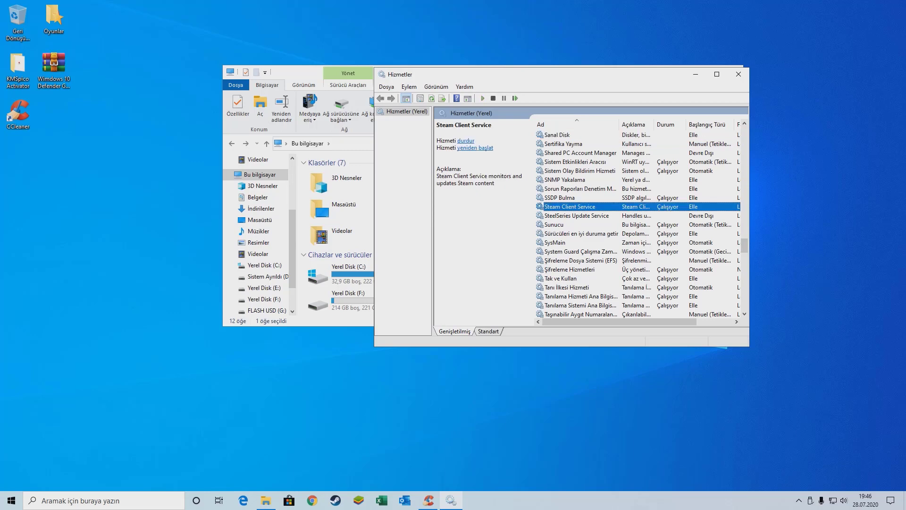
text(y)
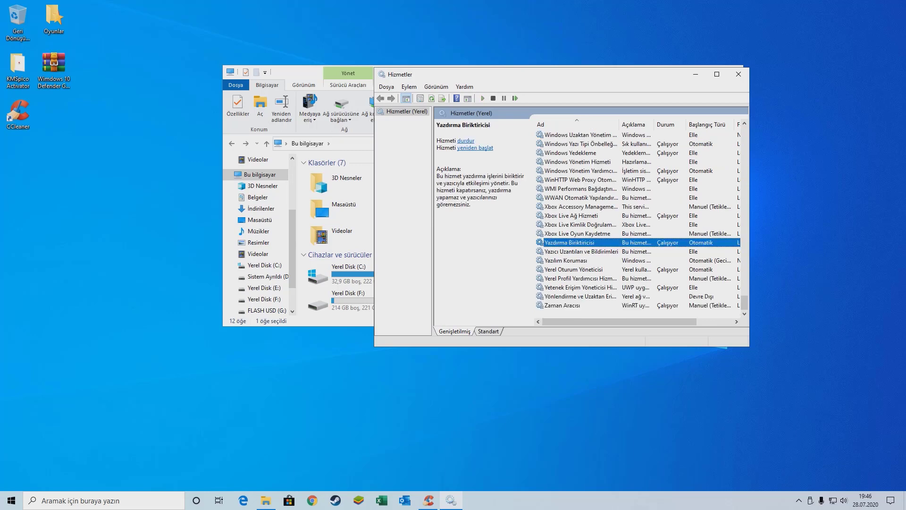
text(s)
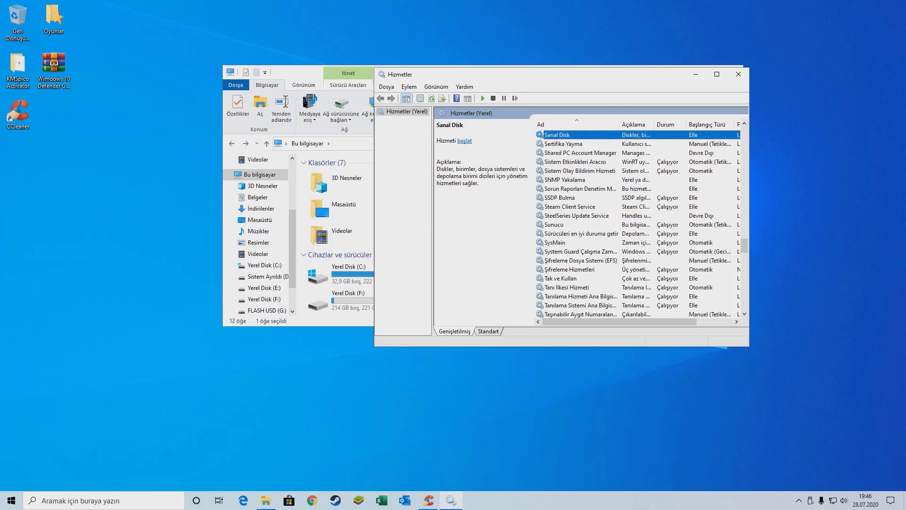
text(y)
key(Return)
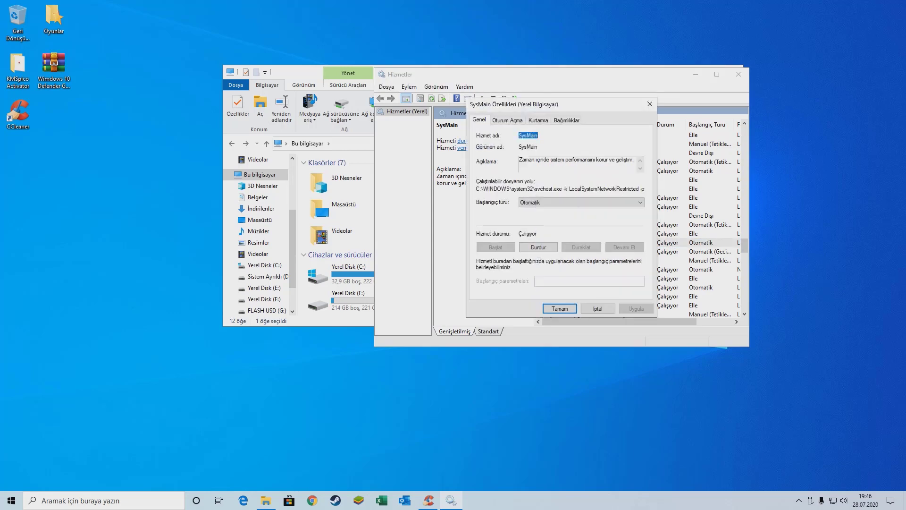
Check the startup type of SysMain, keeping Otomatik, and close its properties, the services console and the This PC window
click(582, 203)
click(566, 230)
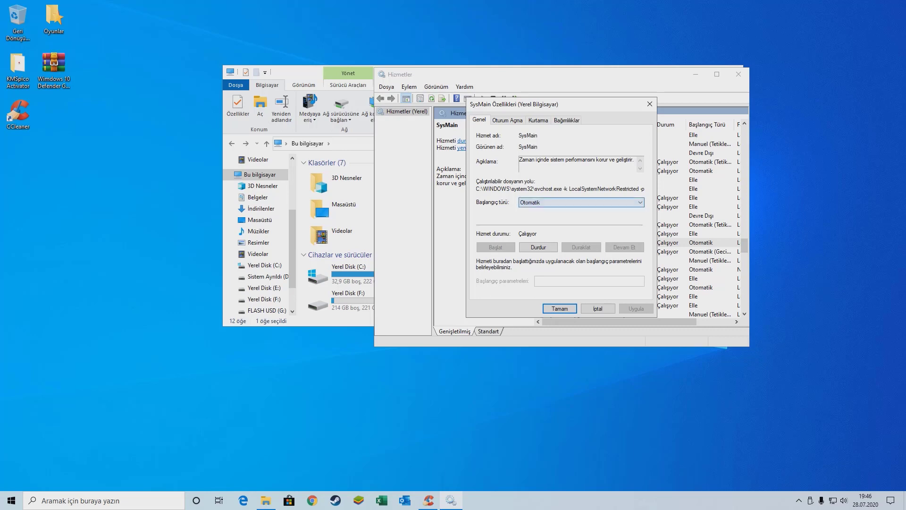
click(650, 103)
click(738, 74)
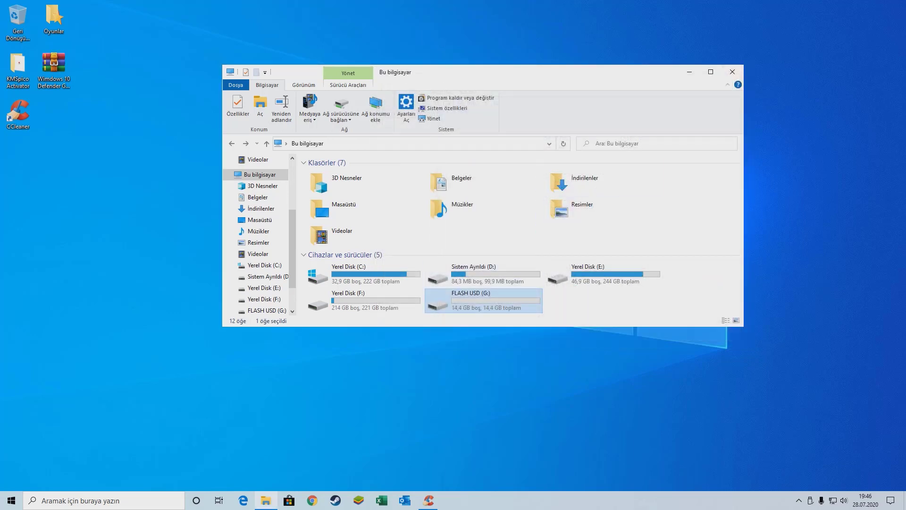
click(733, 72)
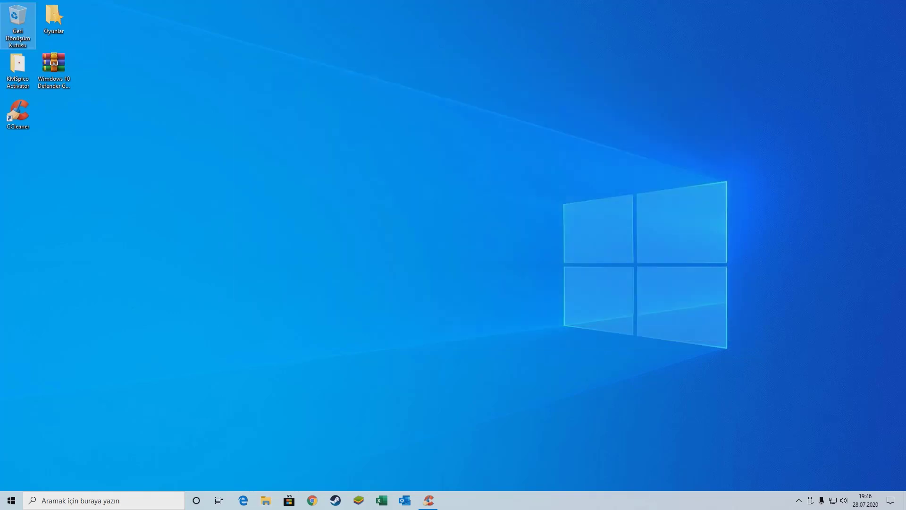
right_click(653, 271)
click(678, 312)
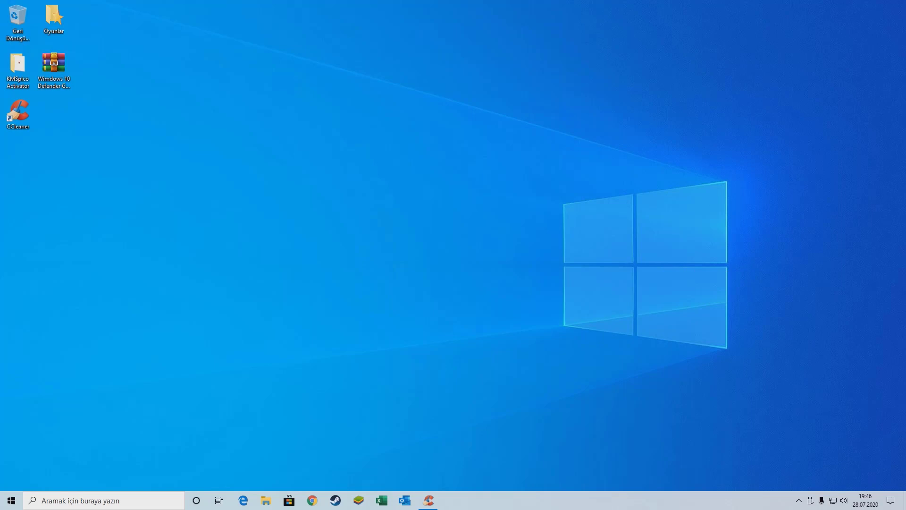
right_click(348, 161)
click(371, 203)
Search Windows for Çalıştır and use it to run TEMP, opening the Windows Temp folder
key(super+r)
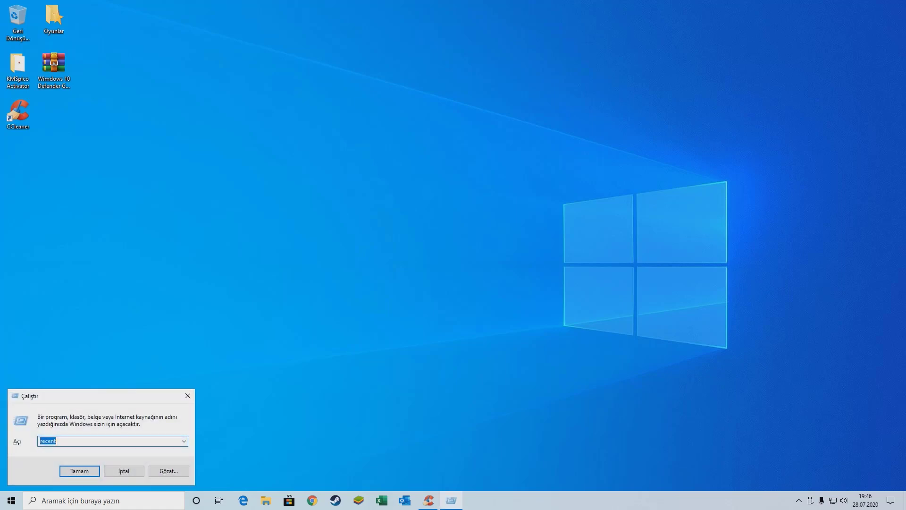
key(super)
text(ç)
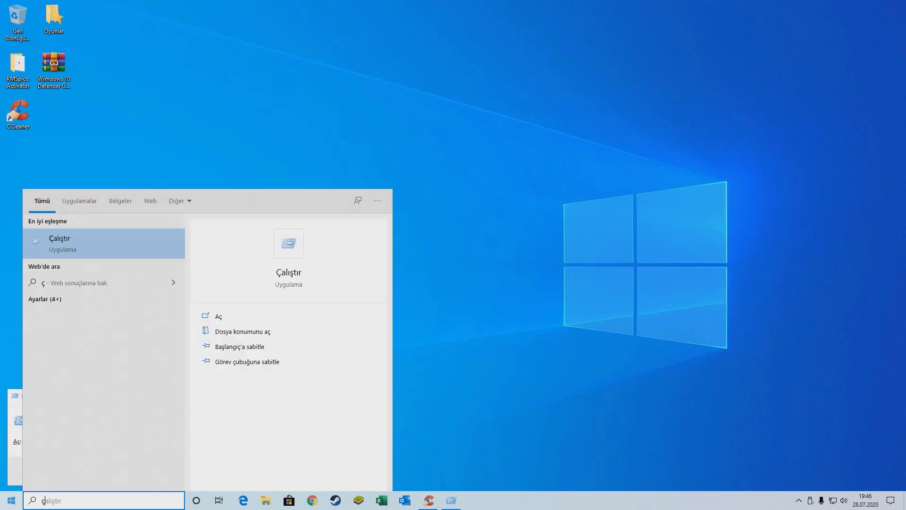
text(al)
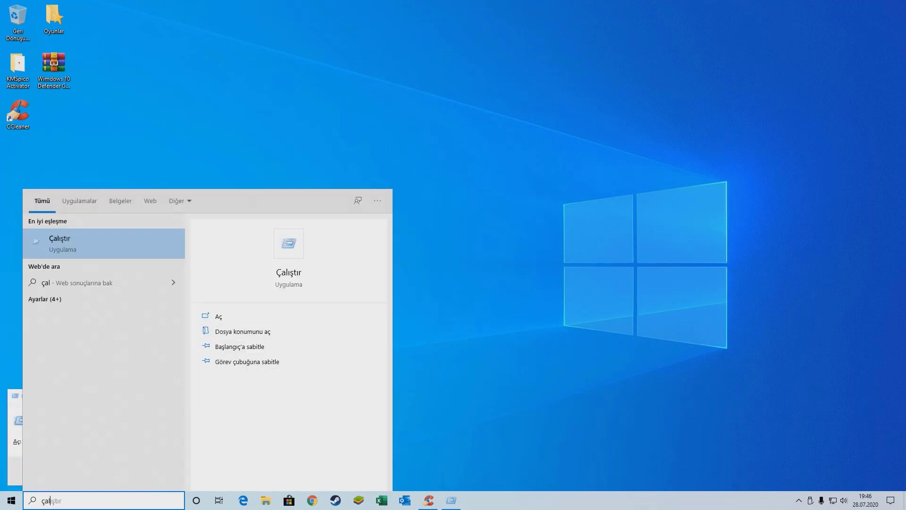
key(Return)
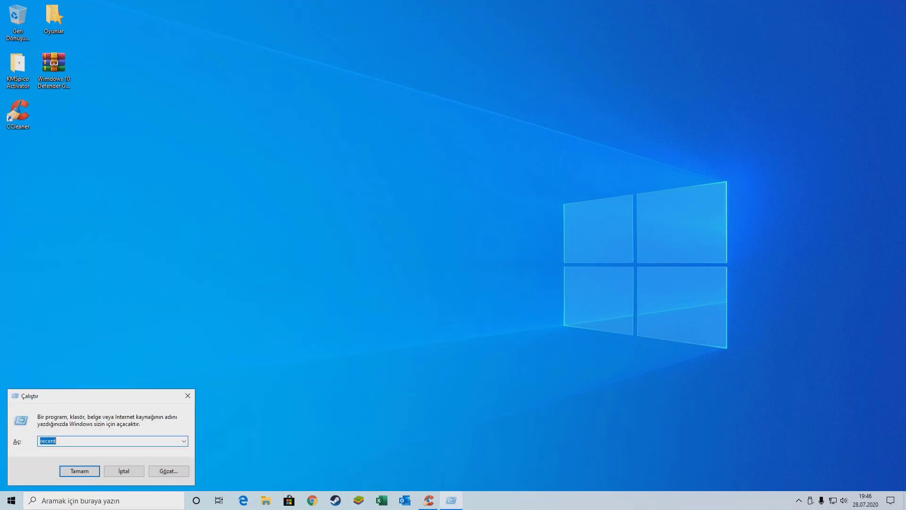
text(temp)
key(Return)
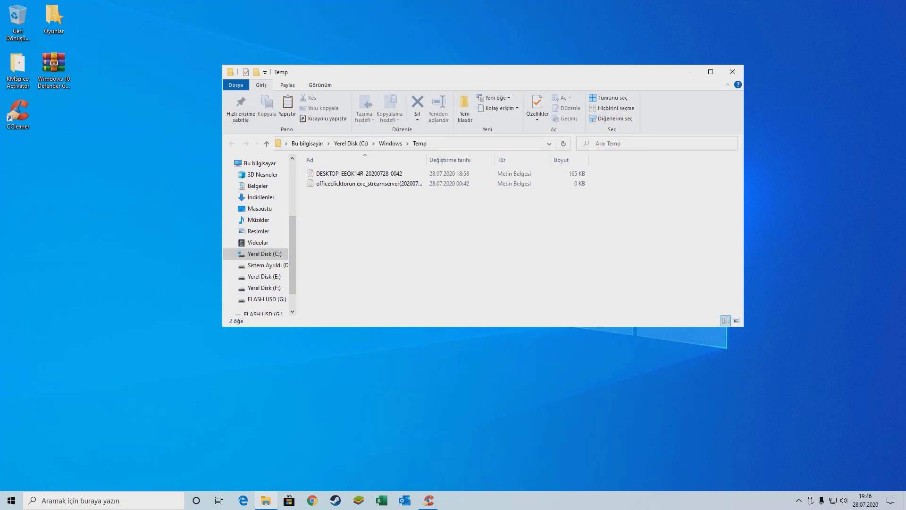
Delete all files in the Windows Temp folder and close the folder window
click(363, 184)
key(ctrl+a)
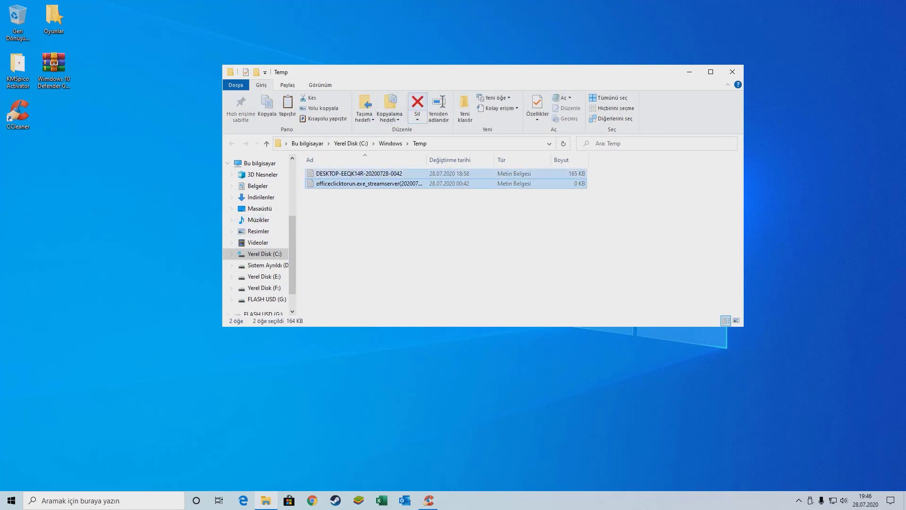
click(417, 105)
click(733, 72)
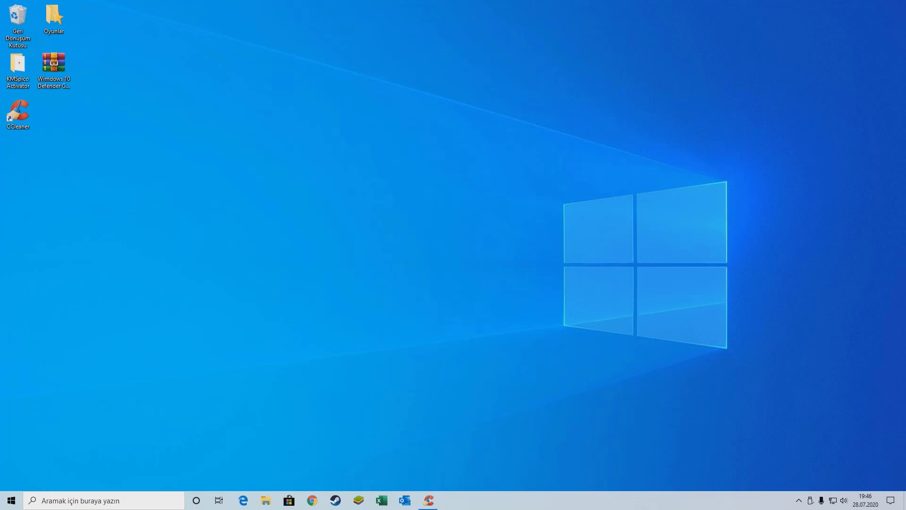
Run %temp% to open the user account's local Temp folder
key(super+r)
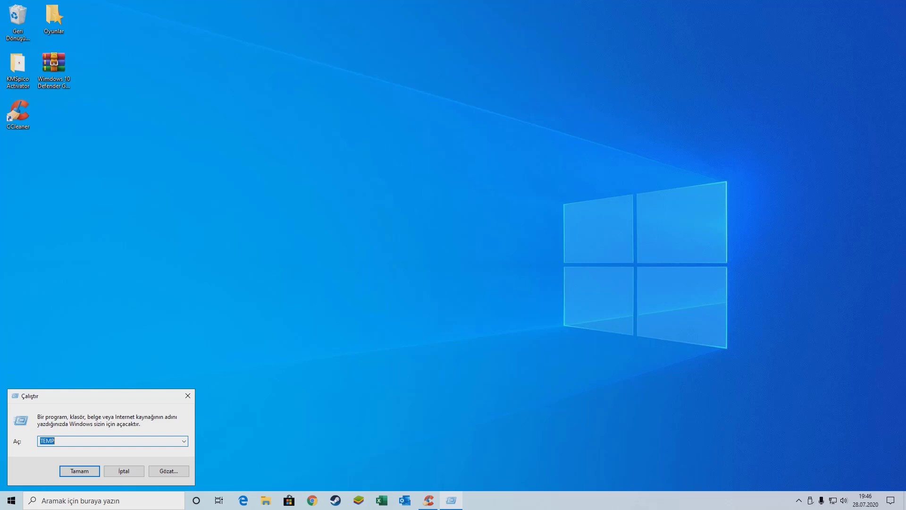
text(%)
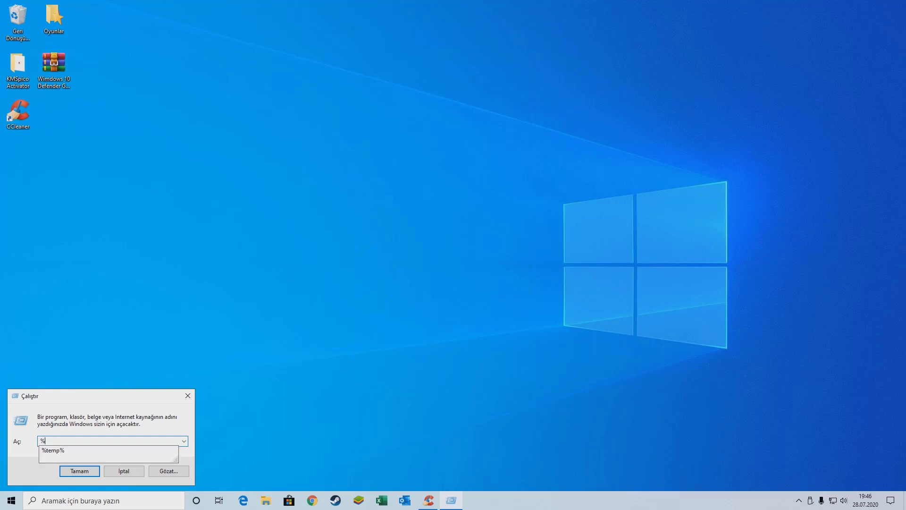
key(Down)
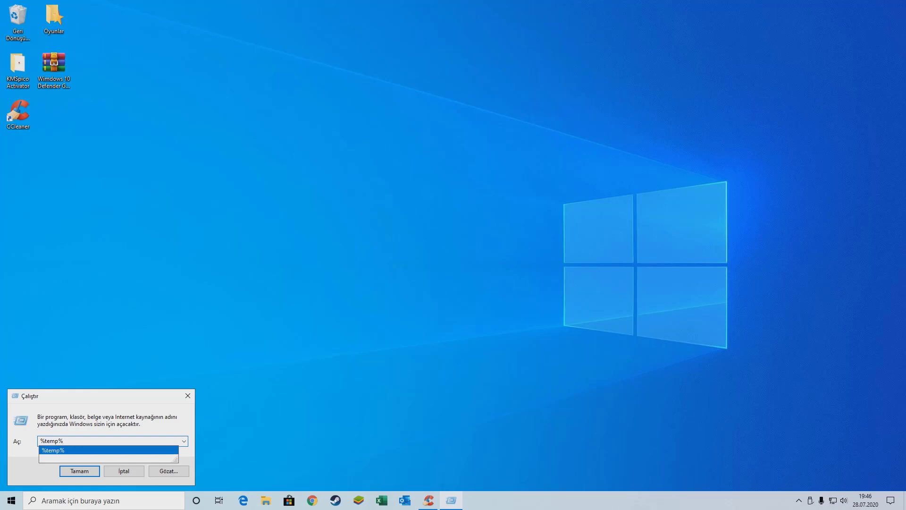
key(Return)
Delete all files in the user's Temp folder, skipping every item in use, and close the folder window
key(ctrl+a)
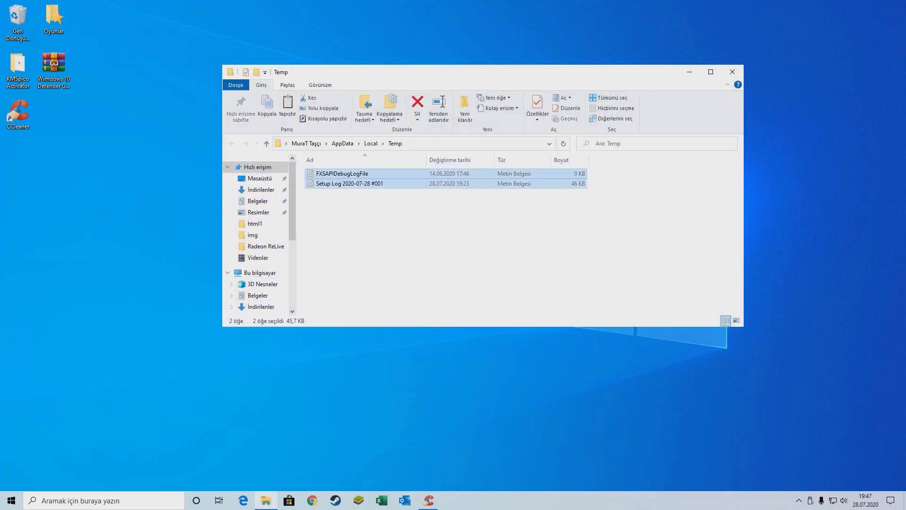
key(Delete)
click(364, 211)
click(476, 225)
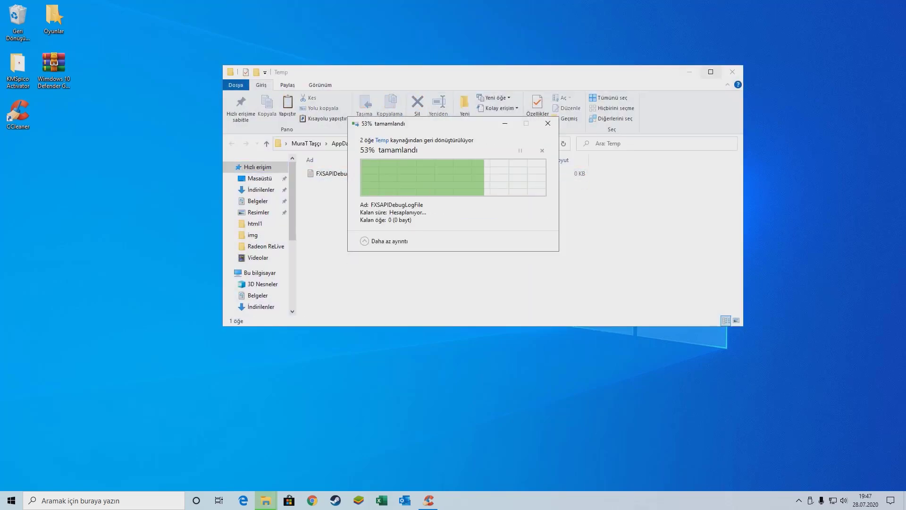
click(733, 72)
Run prefetch to open the Windows Prefetch folder
key(super+r)
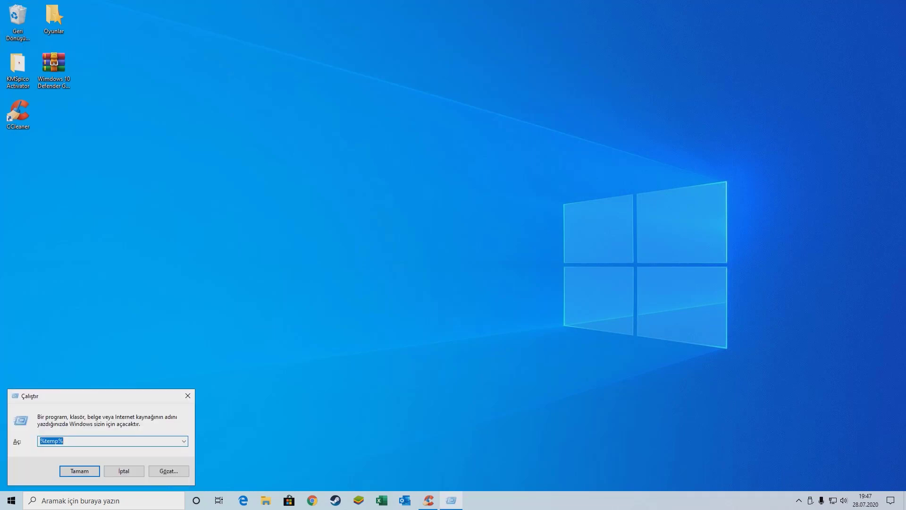
text(p)
key(Down)
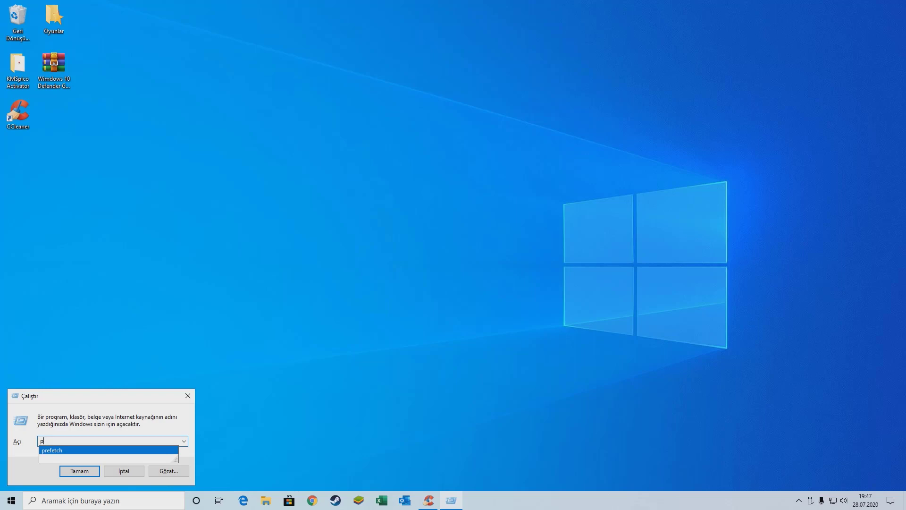
click(52, 451)
key(Return)
key(Return)
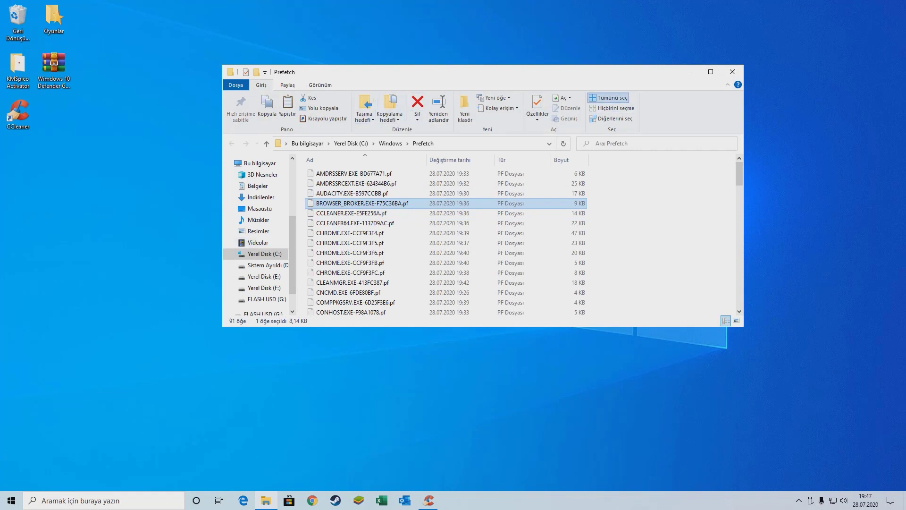
Delete all files in the Prefetch folder, skipping every item in use, and close the folder window
click(609, 98)
click(417, 105)
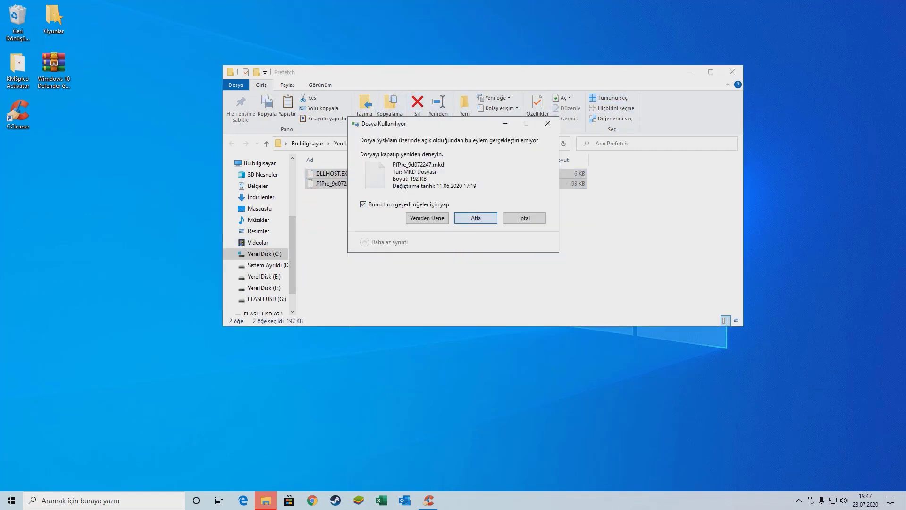
click(476, 218)
click(732, 72)
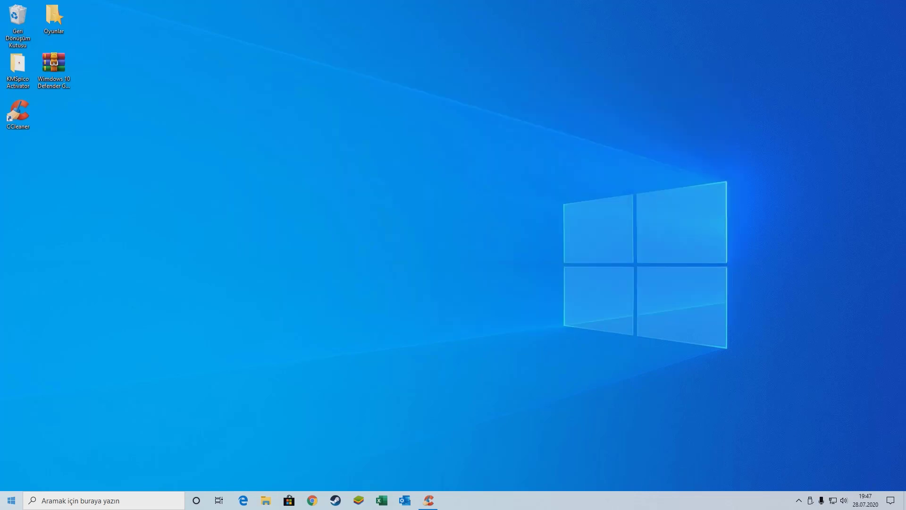
Run rECENT to open the Recent folder and select all of its shortcuts
click(11, 501)
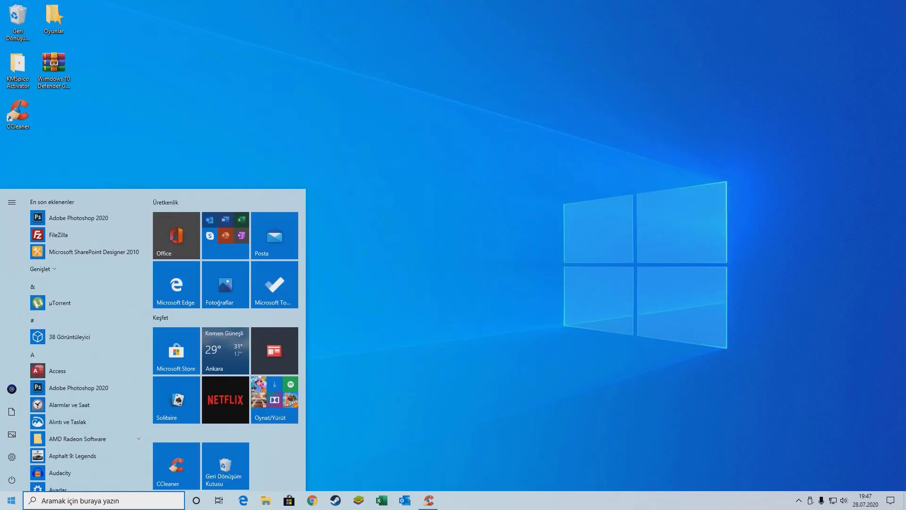
key(super+r)
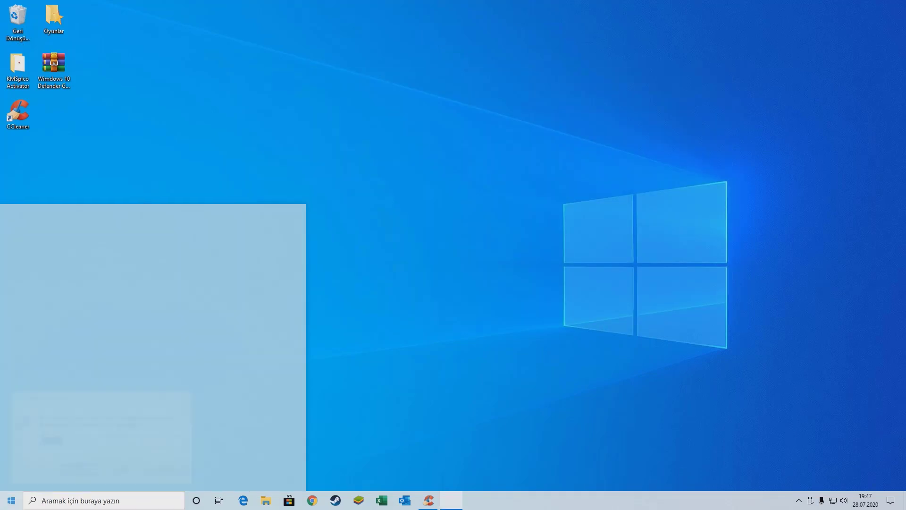
text(rECENT)
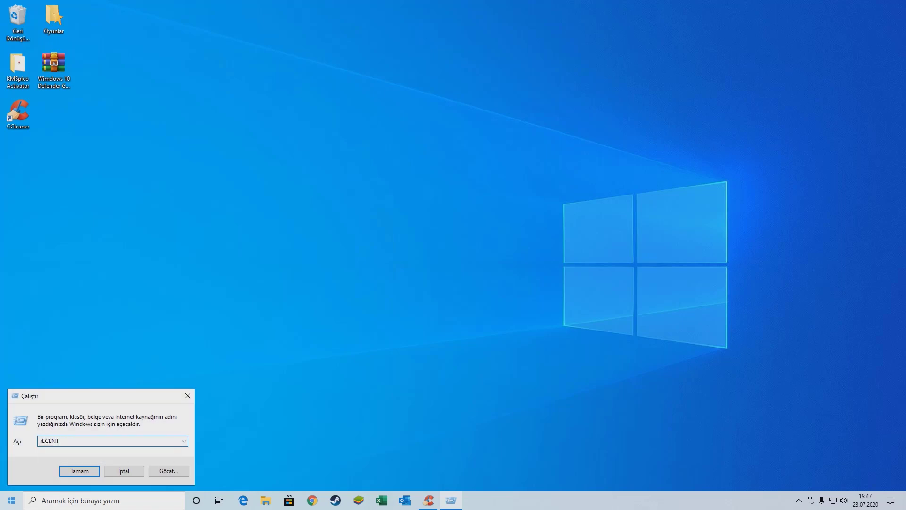
key(Return)
click(369, 214)
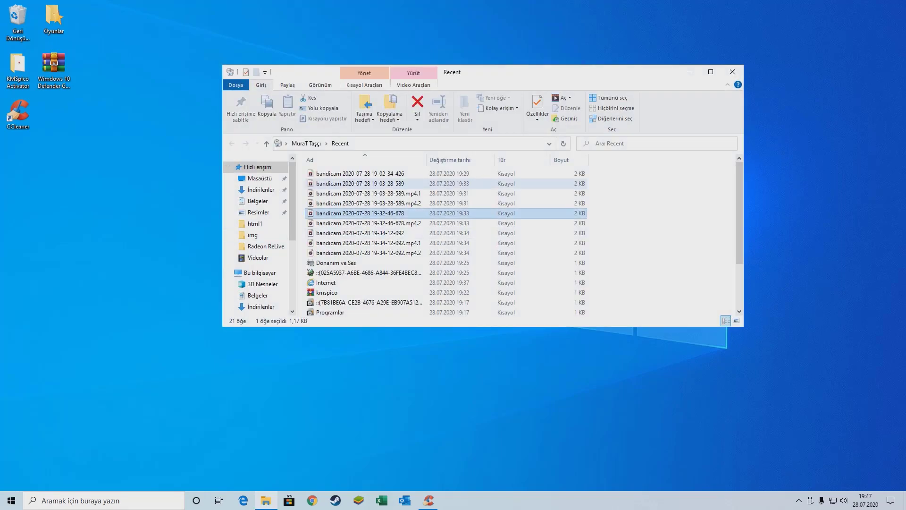
key(ctrl+a)
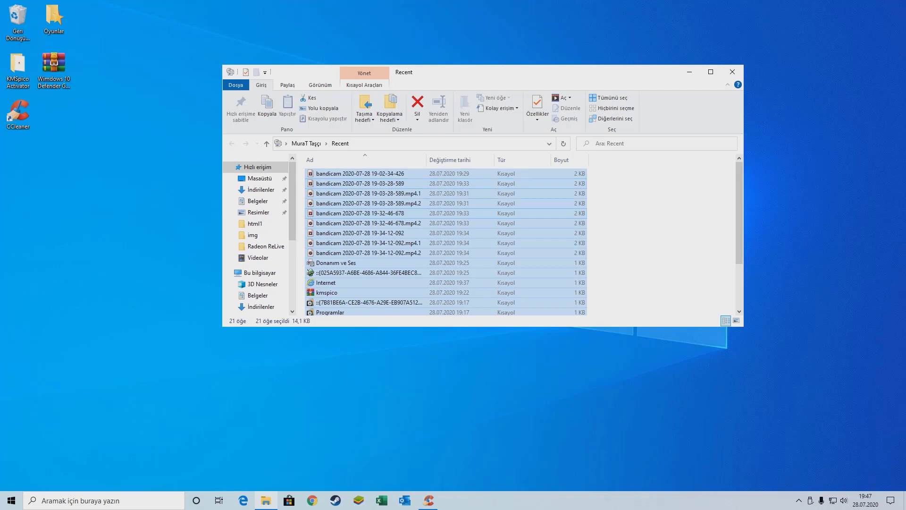
Delete all the selected shortcuts in the Recent folder and close its window
click(417, 101)
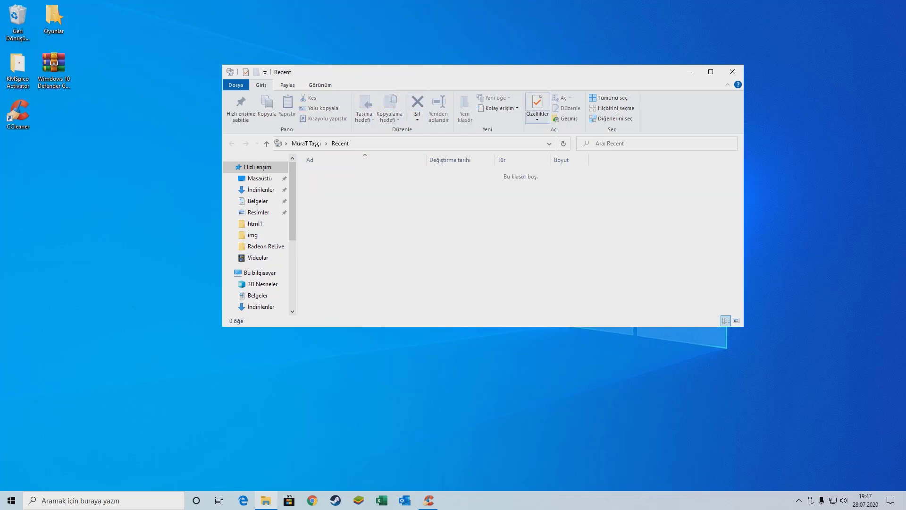
click(732, 72)
right_click(152, 105)
Empty the Recycle Bin (Geri Dönüşüm Kutusu) and refresh the desktop
click(19, 16)
right_click(21, 9)
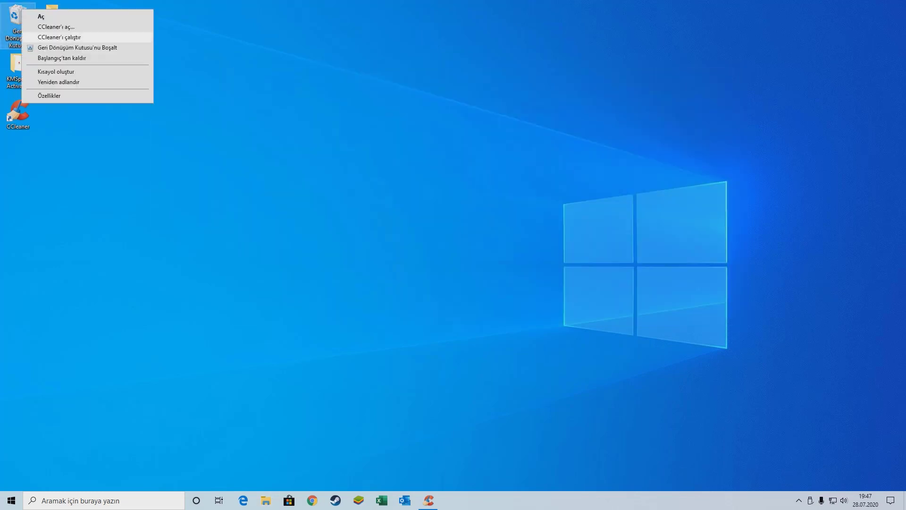
click(76, 47)
click(488, 257)
right_click(178, 45)
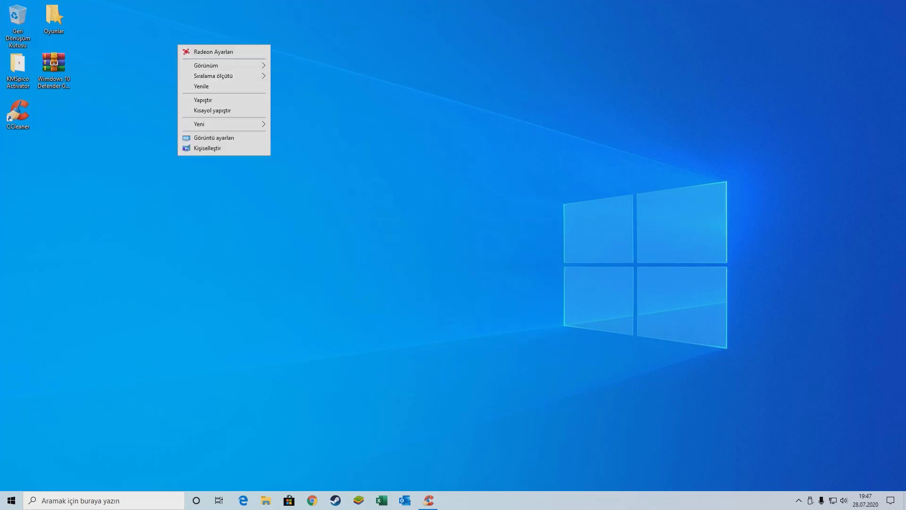
click(202, 86)
right_click(179, 73)
click(203, 115)
double_click(18, 19)
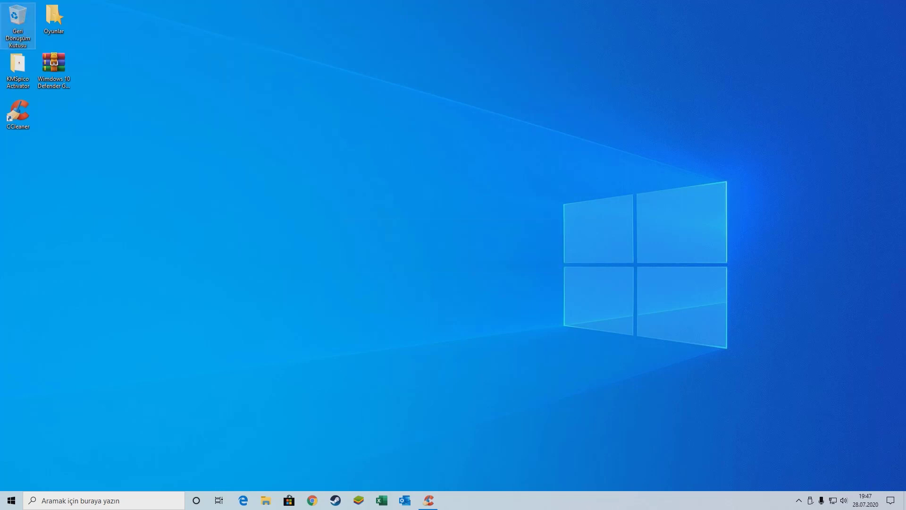
click(260, 273)
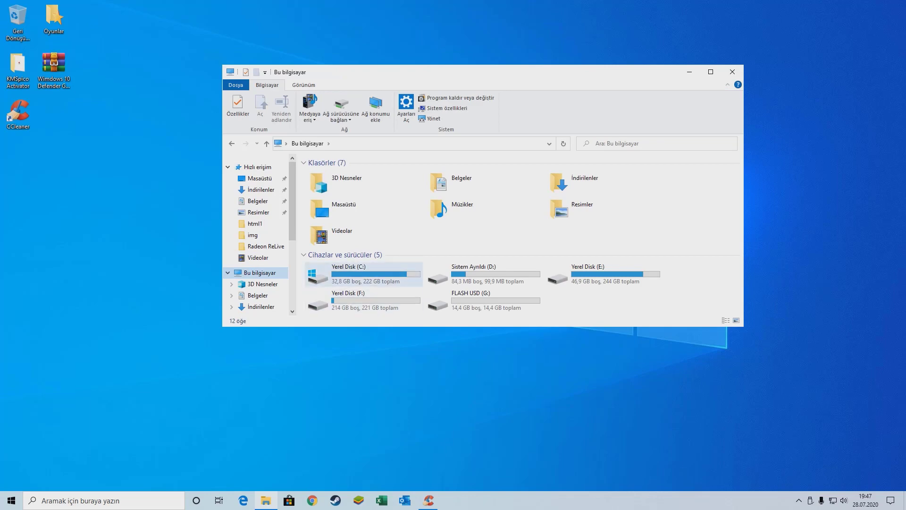
click(732, 72)
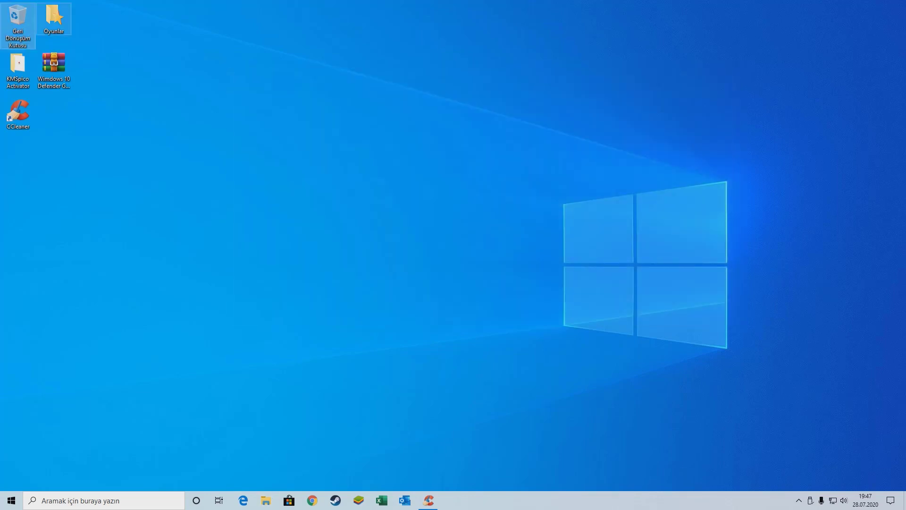
Open the performance options (Performans Seçenekleri) from the advanced system settings of Bu bilgisayar
double_click(19, 21)
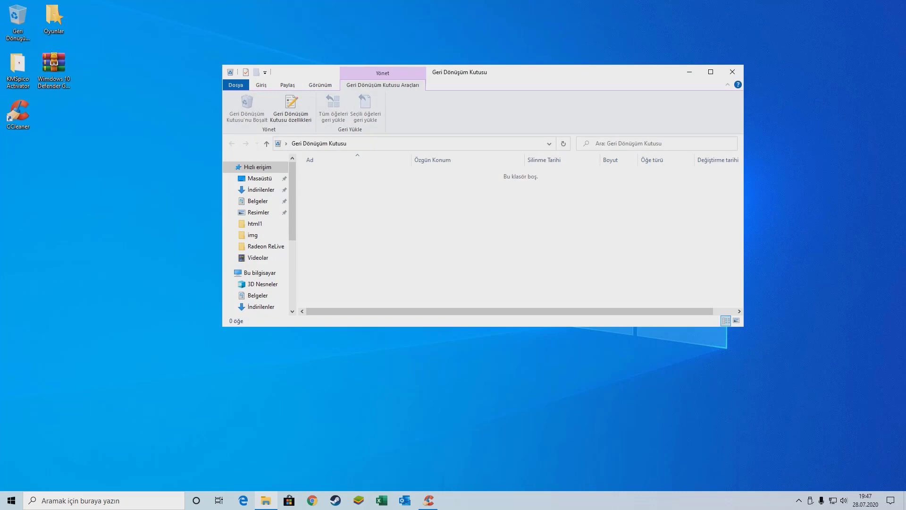
click(260, 273)
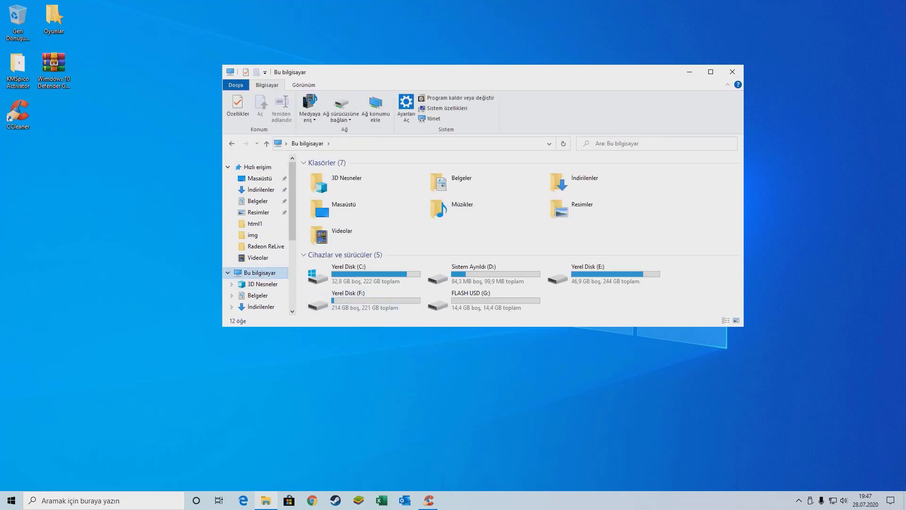
right_click(256, 272)
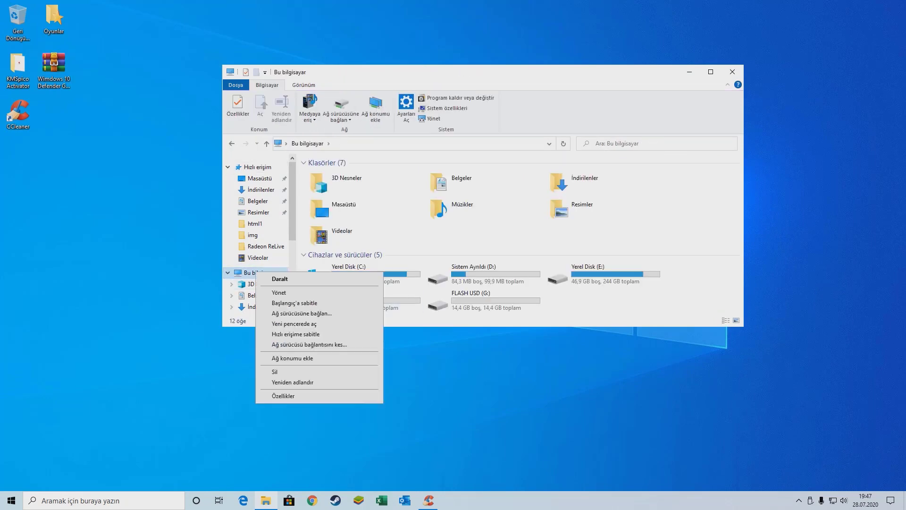
click(283, 396)
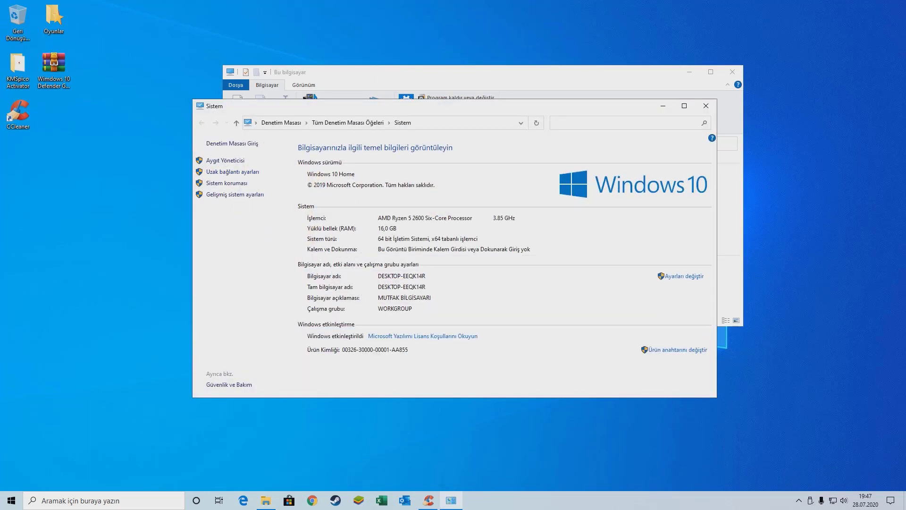
click(234, 194)
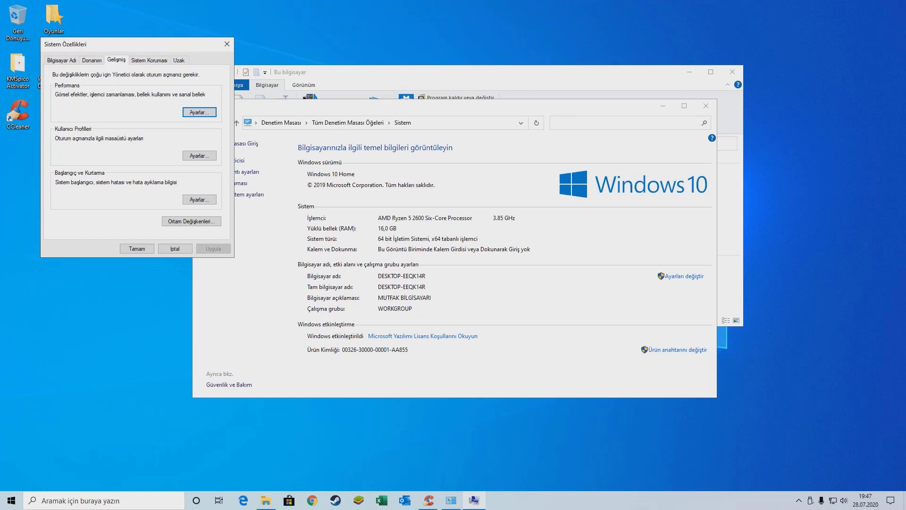
click(180, 60)
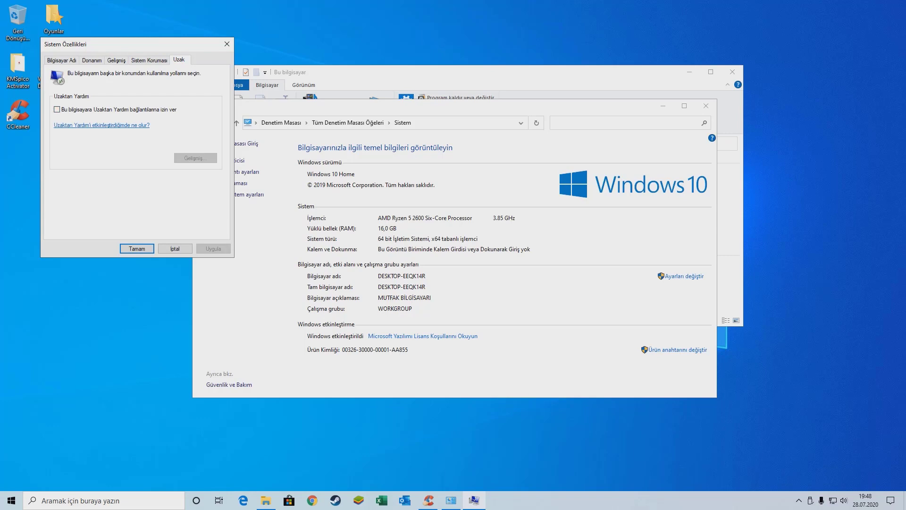
click(116, 60)
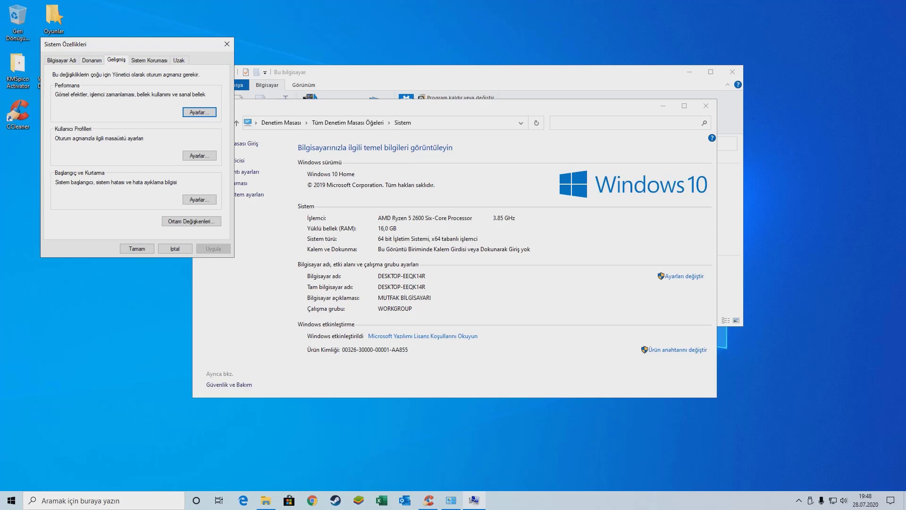
click(199, 111)
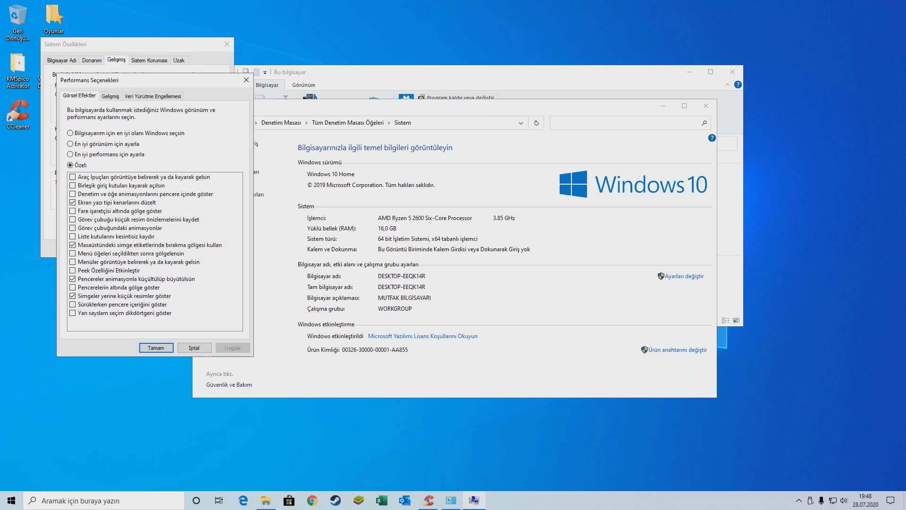
Review the processor scheduling, virtual memory and Data Execution Prevention settings in the performance options, returning to Görsel Efektler
click(111, 95)
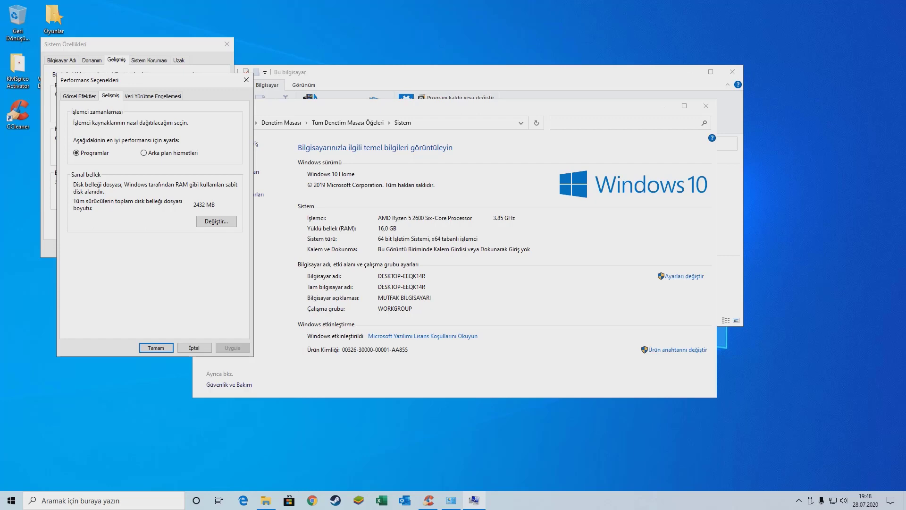
key(ctrl+Tab)
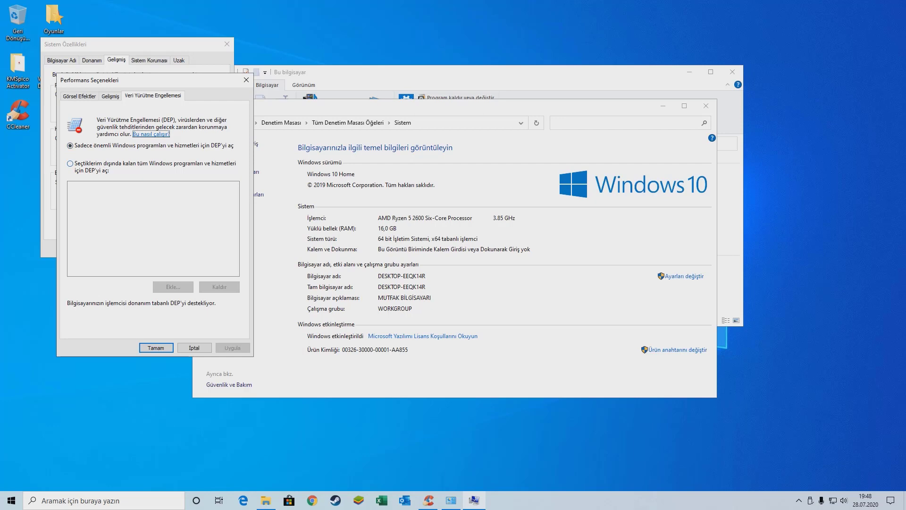
click(79, 97)
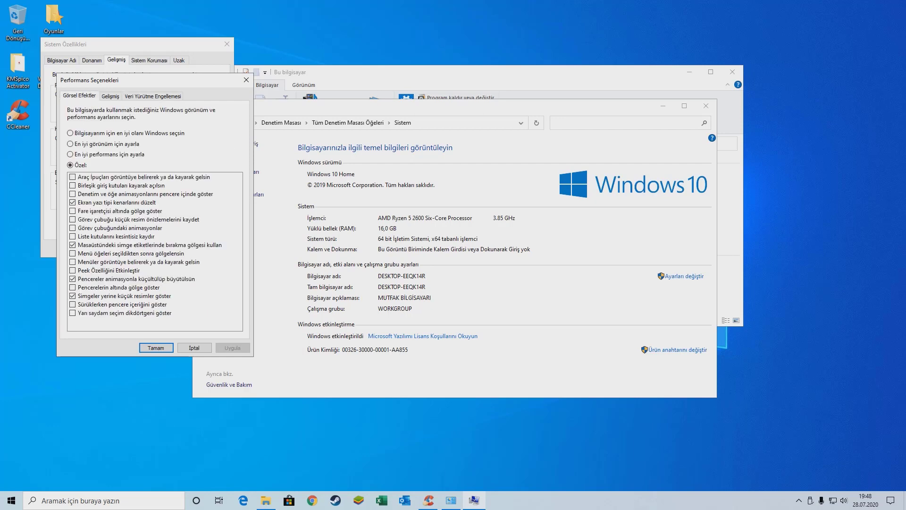
Try custom visual effects with only smooth screen font edges and thumbnails instead of icons enabled
click(70, 155)
click(73, 203)
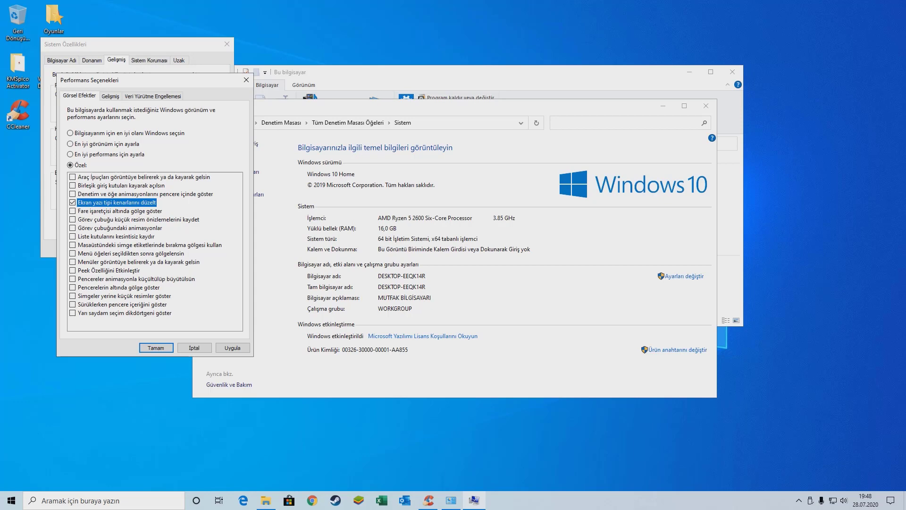
key(super)
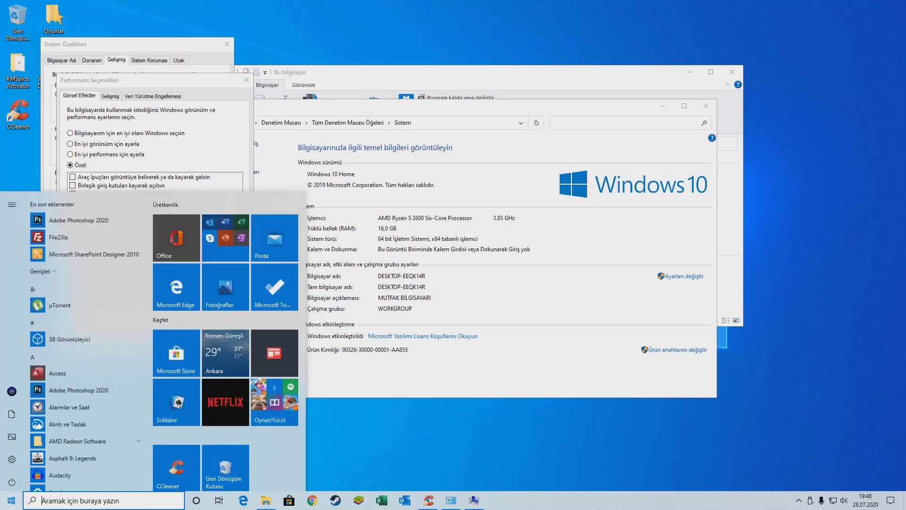
key(Escape)
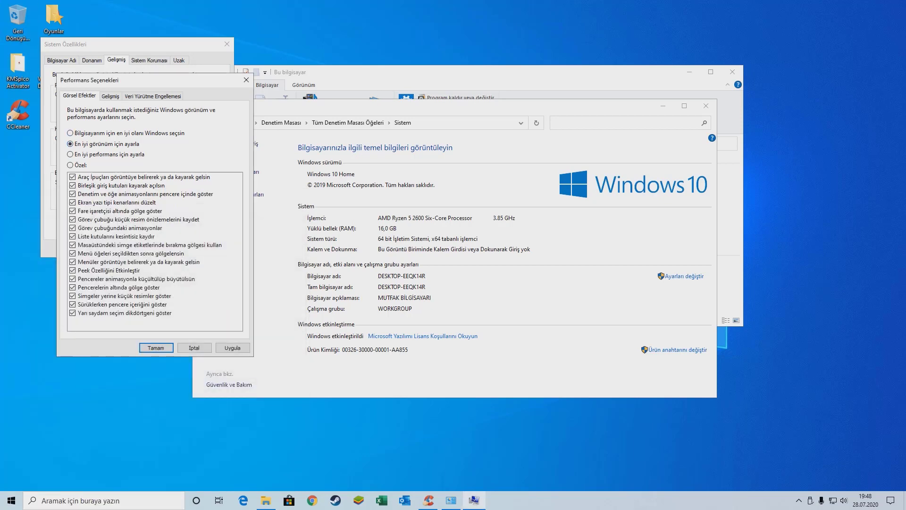
click(71, 155)
click(72, 203)
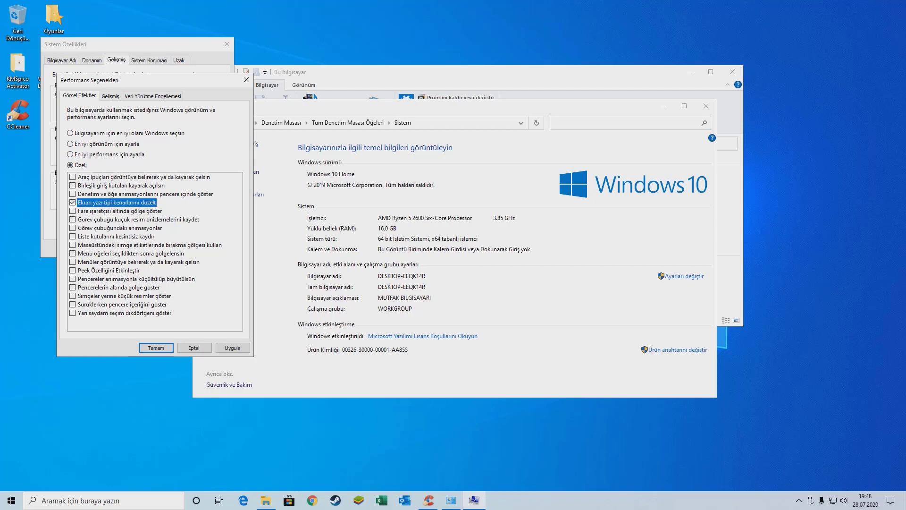
click(73, 296)
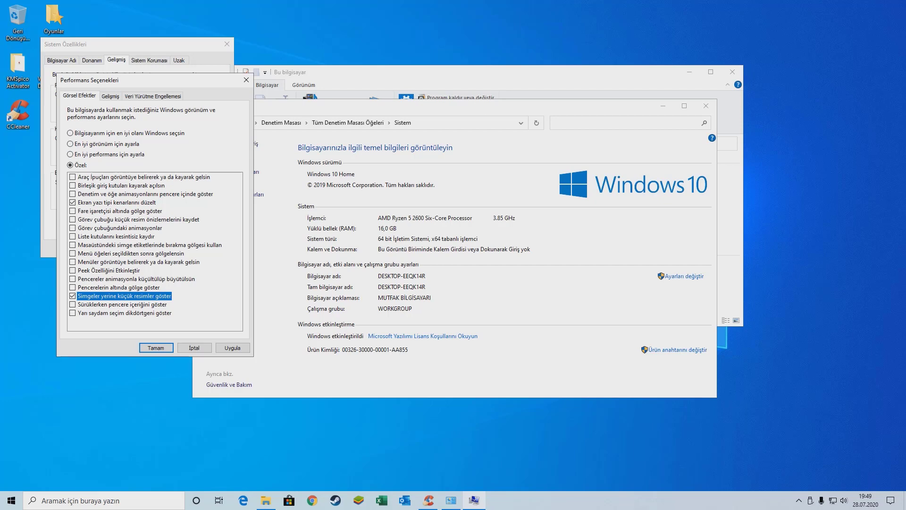
Set visual effects to best performance, re-enable only font edge smoothing, window shadows, thumbnails and window contents while dragging, and apply the changes
click(71, 154)
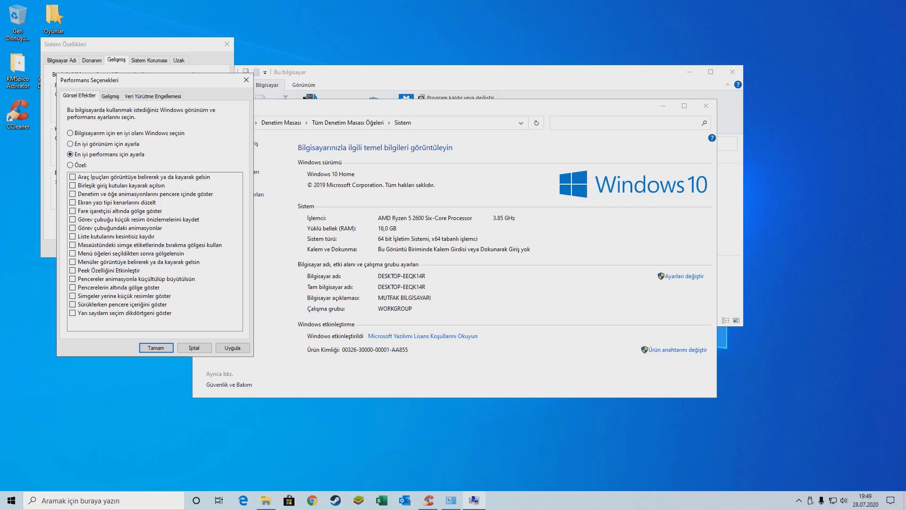
click(232, 348)
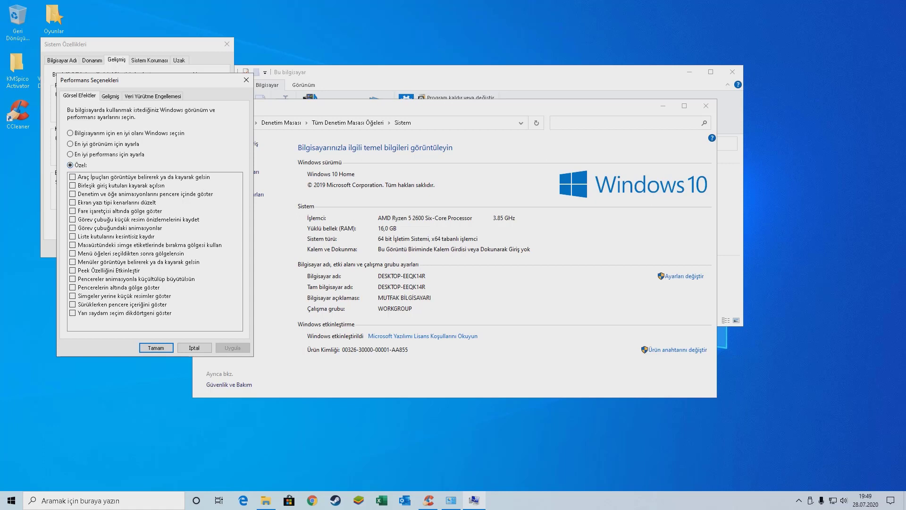
click(73, 203)
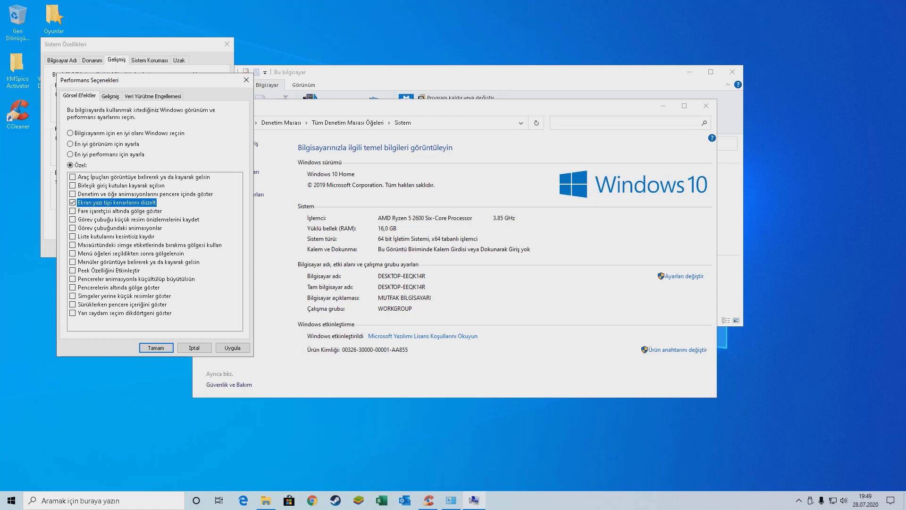
click(72, 288)
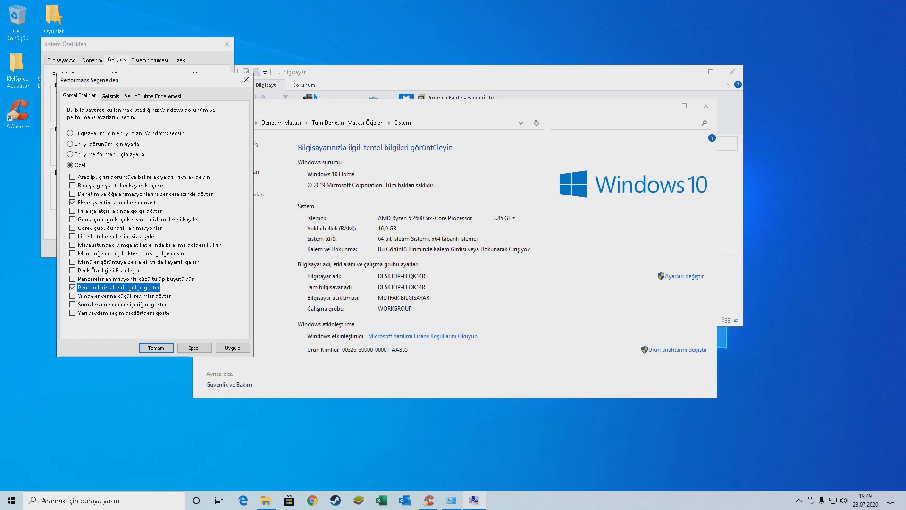
click(73, 296)
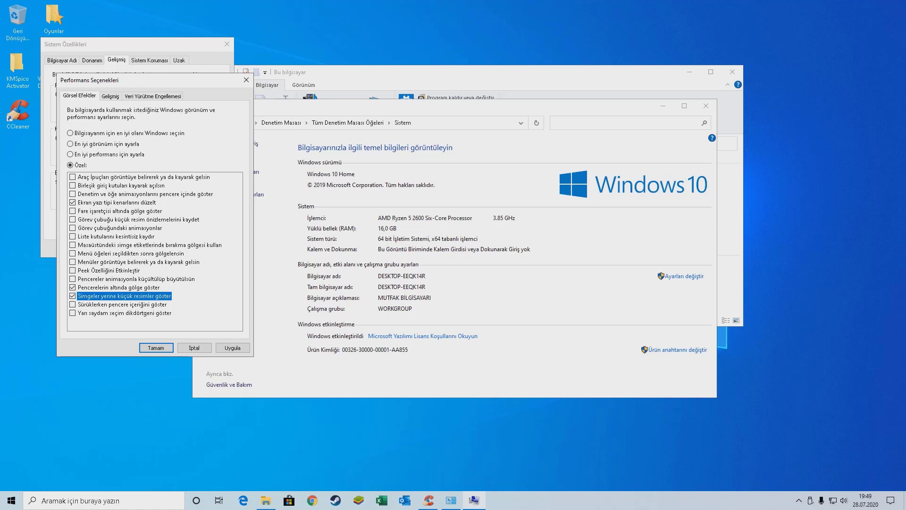
click(73, 304)
click(233, 348)
click(157, 348)
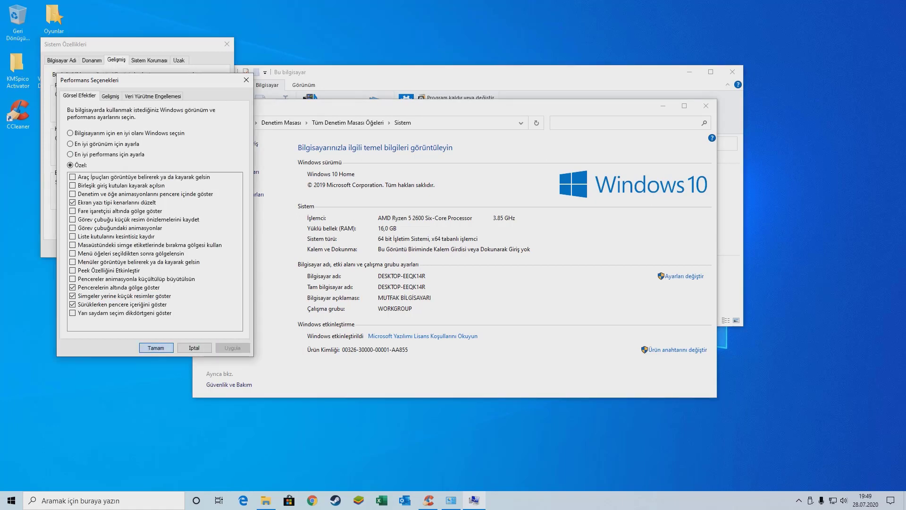
key(Return)
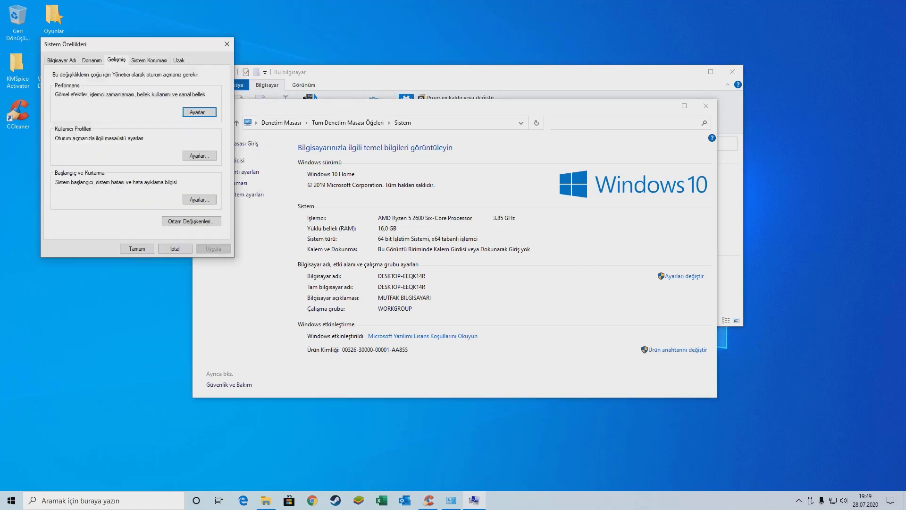
Close the Sistem Özellikleri dialog along with the Sistem and Bu bilgisayar windows
click(175, 248)
click(706, 106)
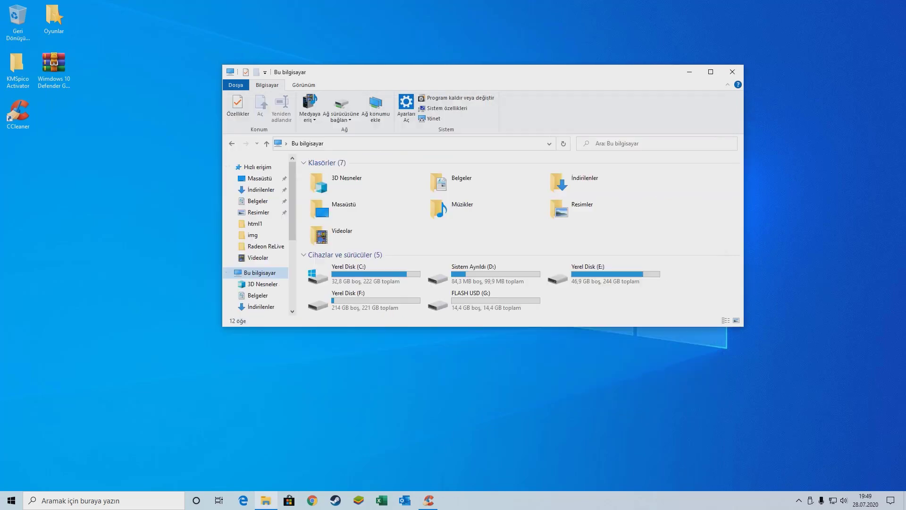
click(732, 71)
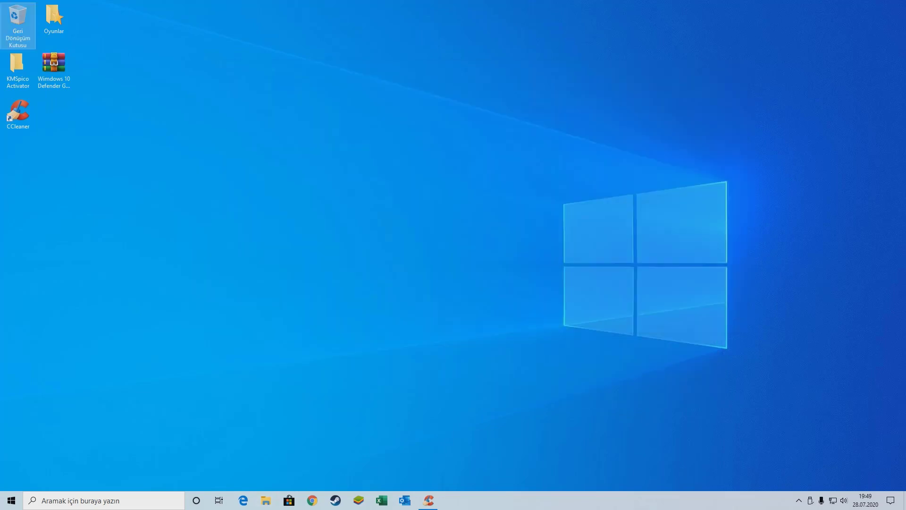
Open the Windows Update page under Güncelleştirme ve Güvenlik in Windows Settings
click(11, 500)
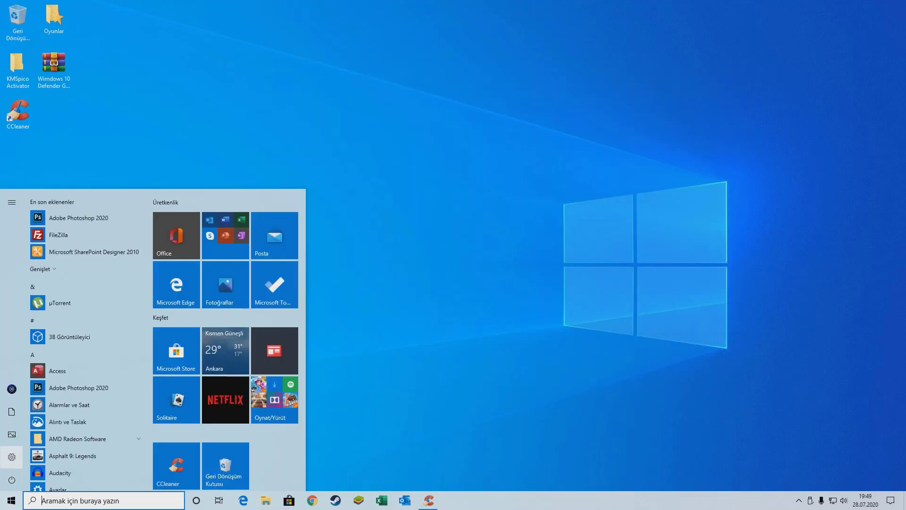
click(11, 500)
click(12, 501)
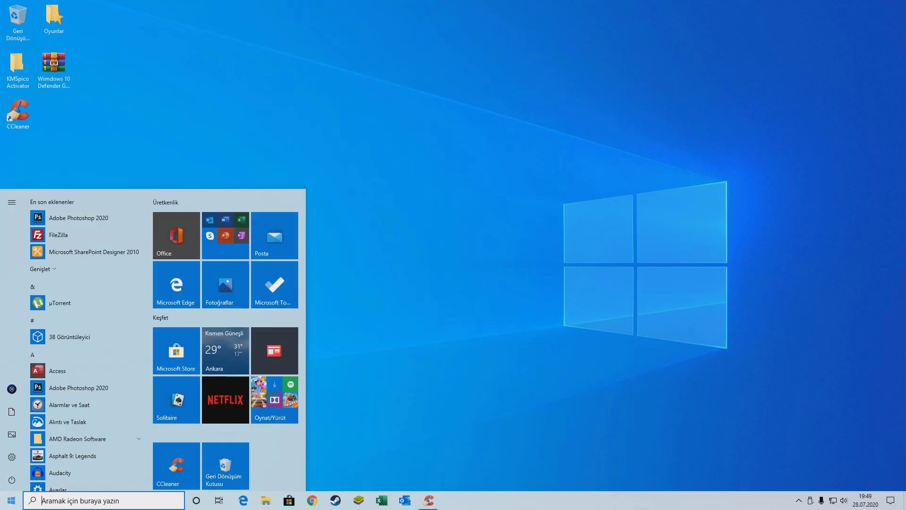
click(11, 456)
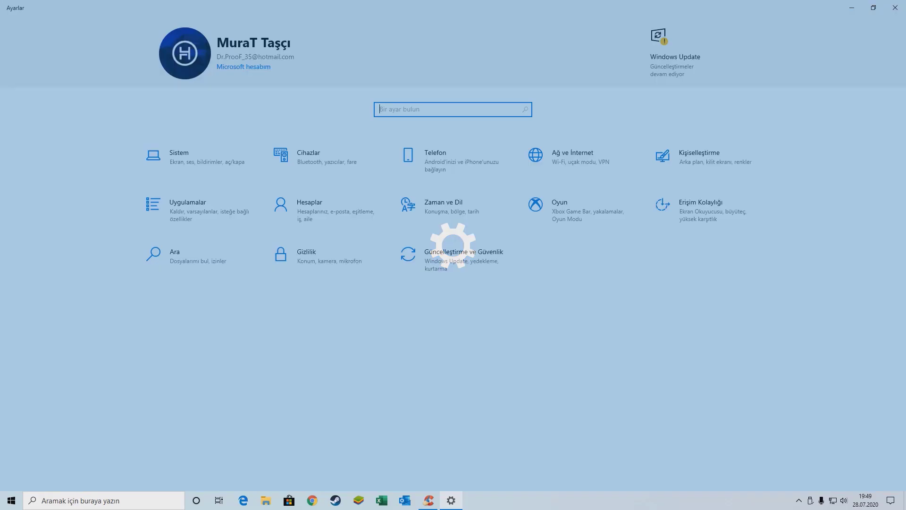
click(460, 259)
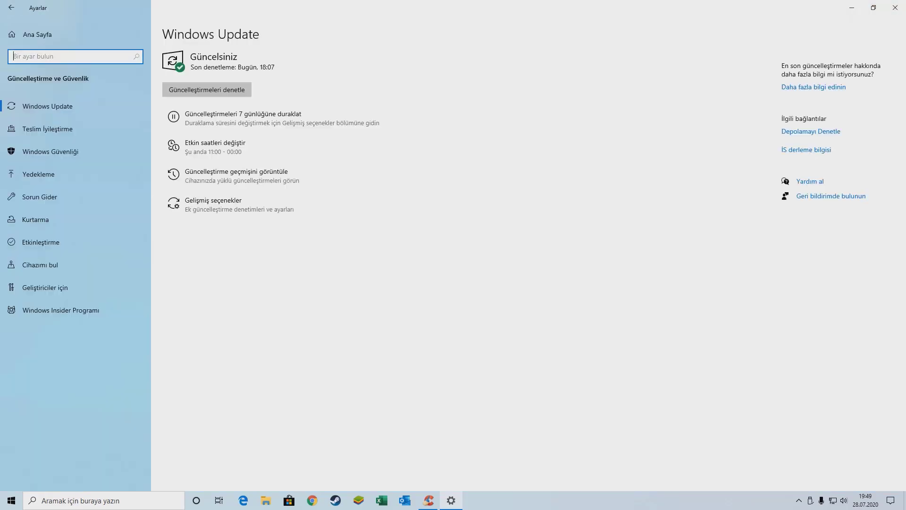
Check for Windows updates and highlight the listed Microsoft Defender Antivirus update's name and its status text
click(206, 90)
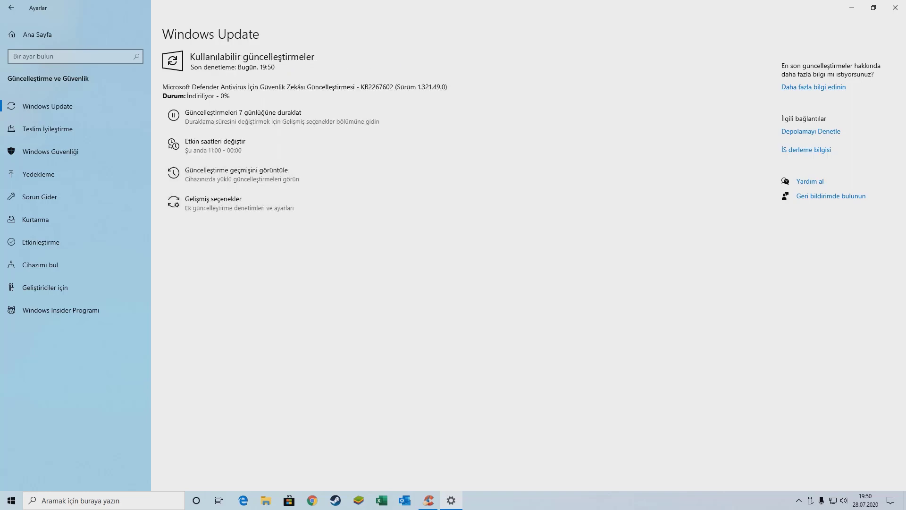
drag(217, 87, 447, 87)
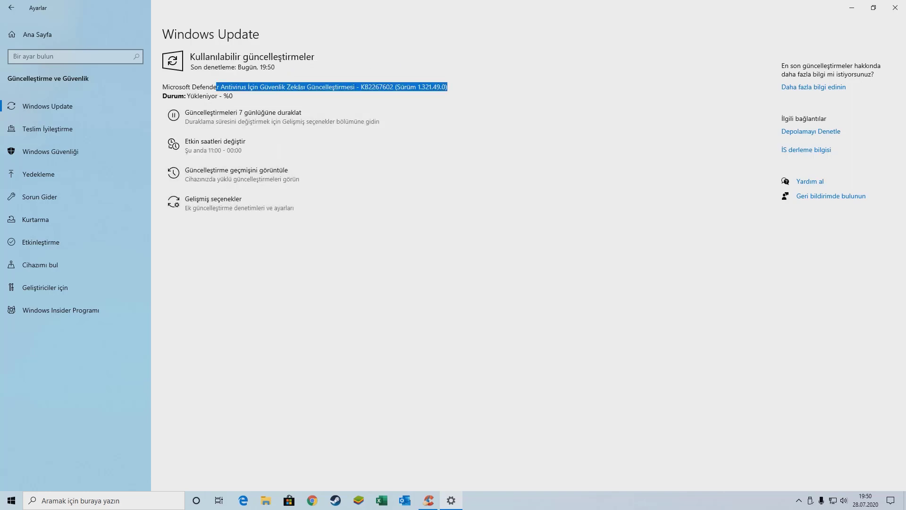
click(448, 86)
drag(187, 96, 234, 96)
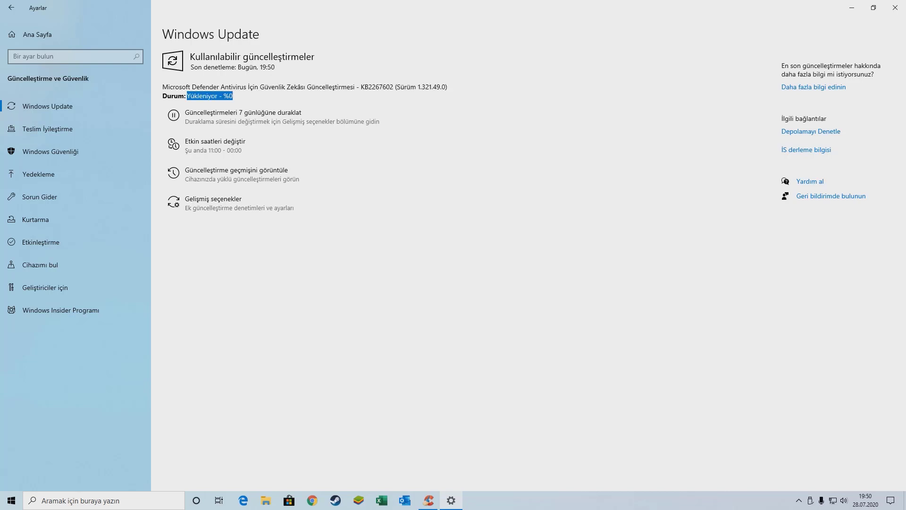
click(234, 96)
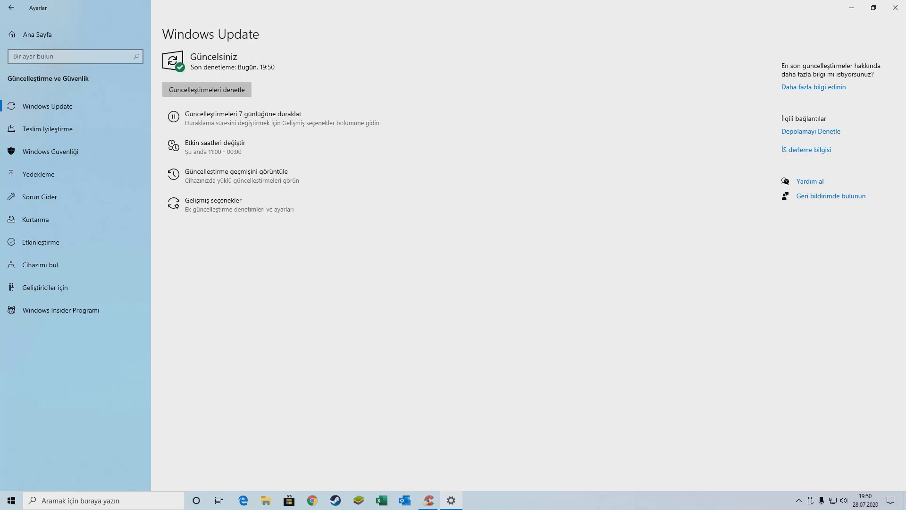
Review the advanced options of Windows Update and open the Teslim İyileştirme page
click(214, 204)
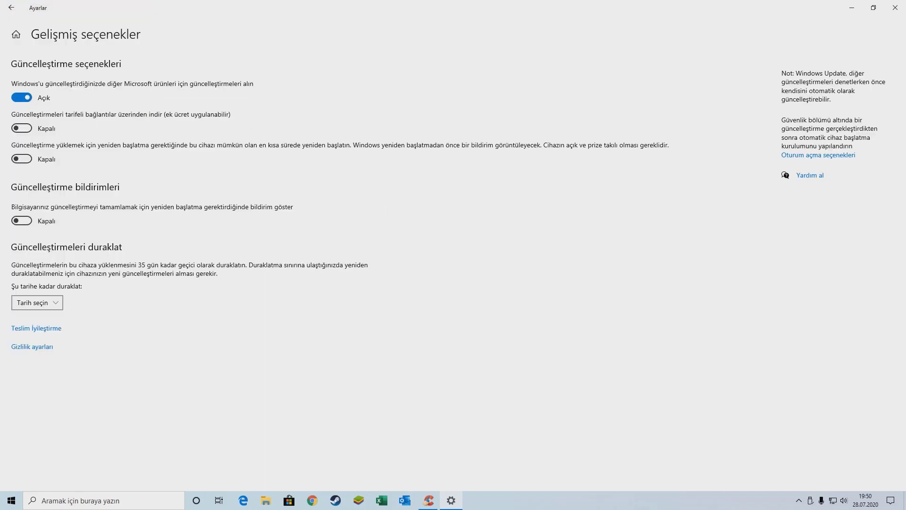
click(11, 7)
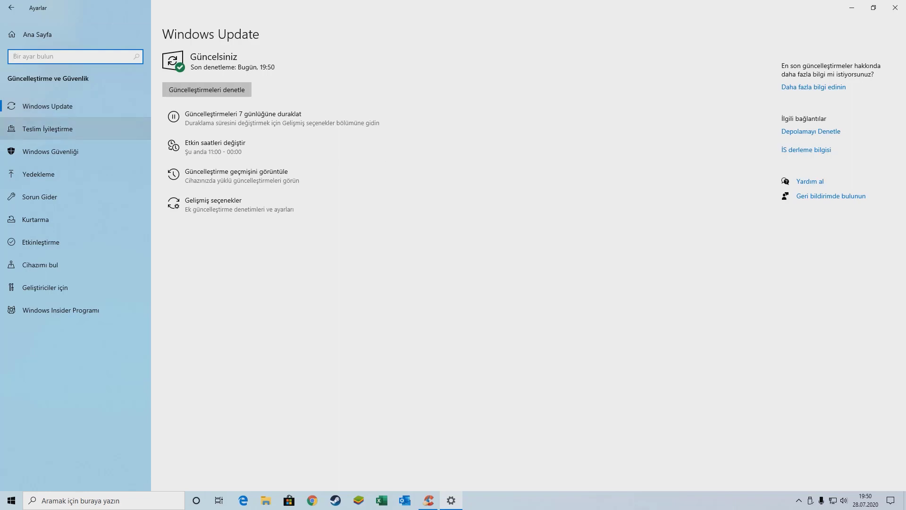
click(47, 129)
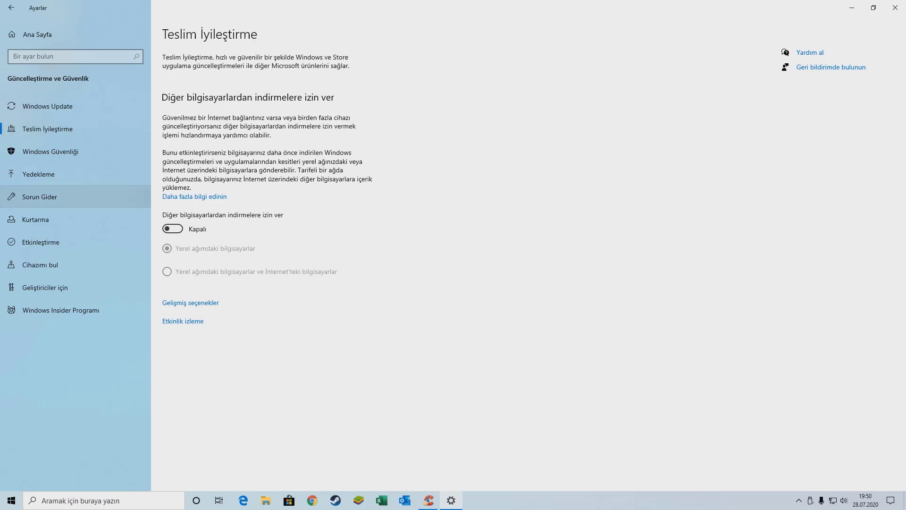
Look through the remaining Güncelleştirme ve Güvenlik pages from Yedekleme through Kurtarma and Cihazımı bul to Windows Insider Programı
click(38, 174)
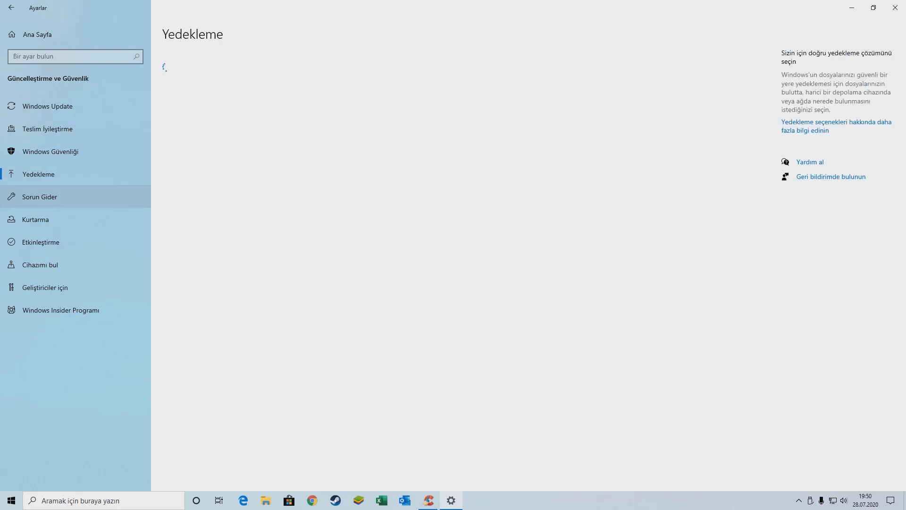
click(39, 196)
click(36, 219)
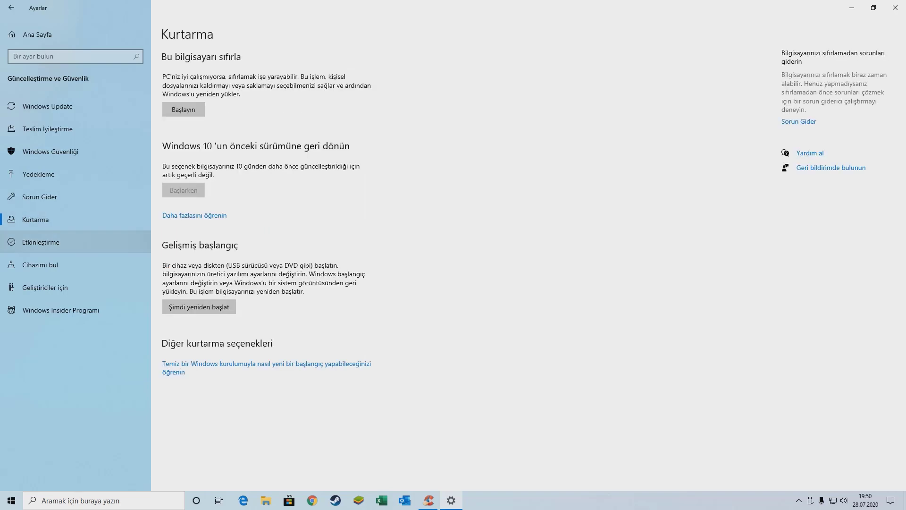
click(41, 242)
click(40, 265)
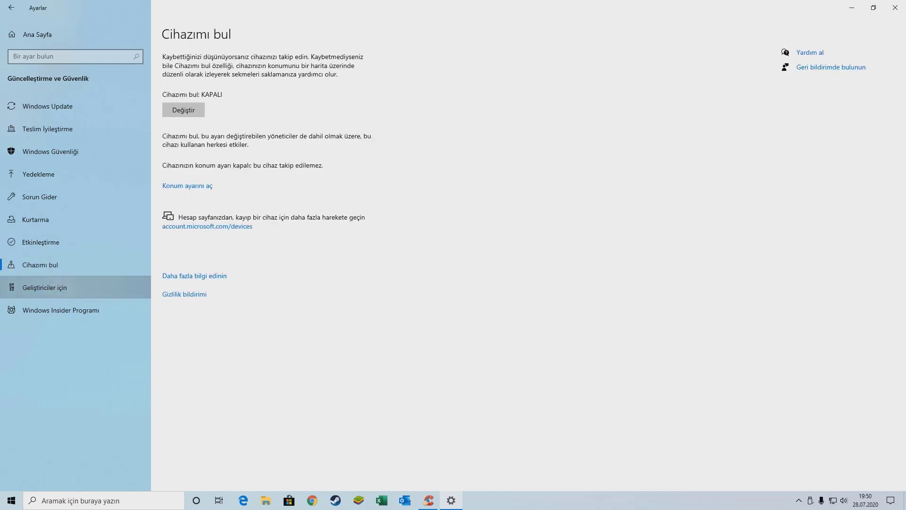
click(44, 288)
click(61, 310)
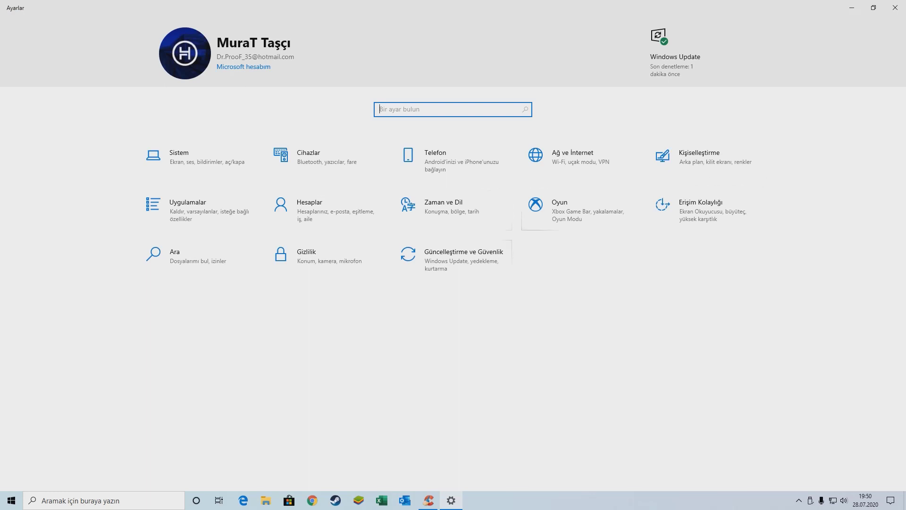
Go to the Oyun category from the Settings home page and open its Oyun Modu page
click(462, 258)
click(10, 7)
click(538, 205)
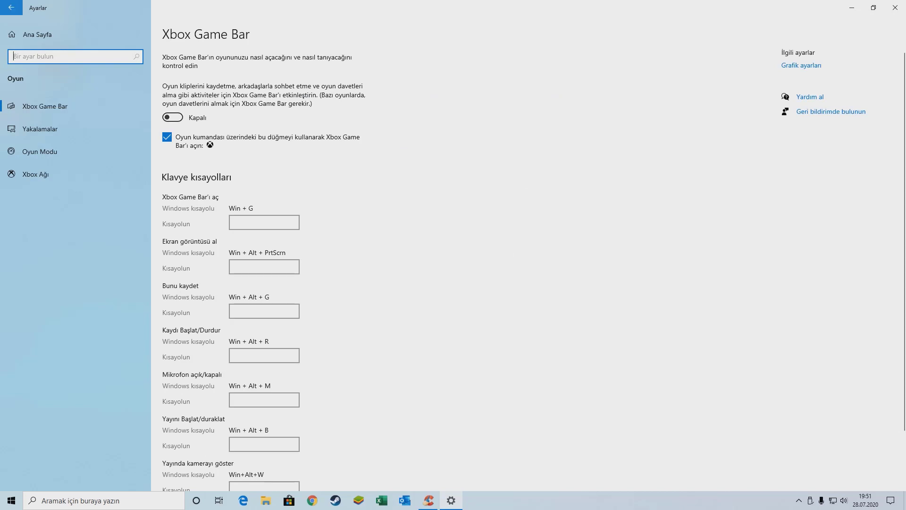
click(11, 8)
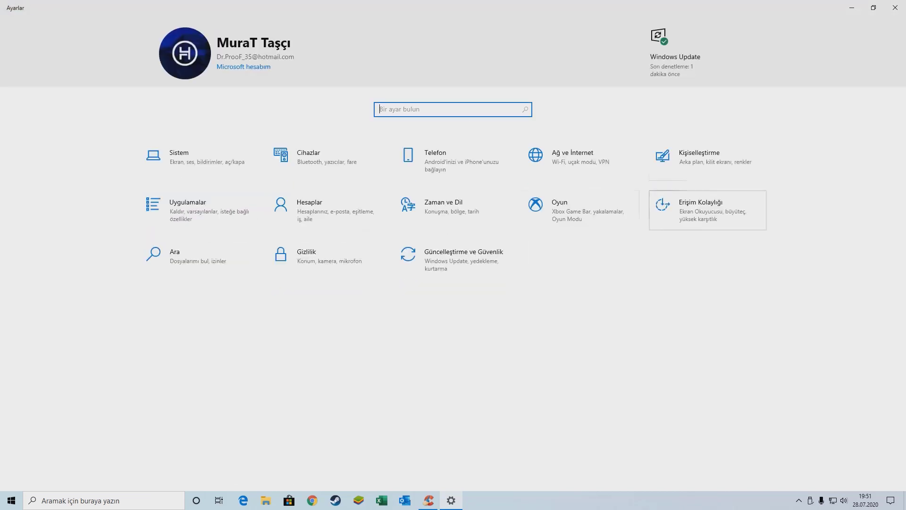
click(557, 212)
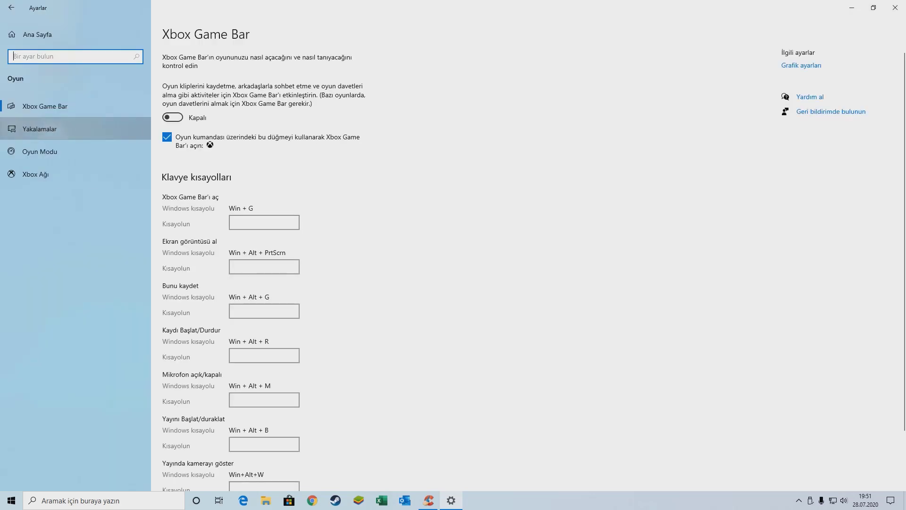
click(39, 152)
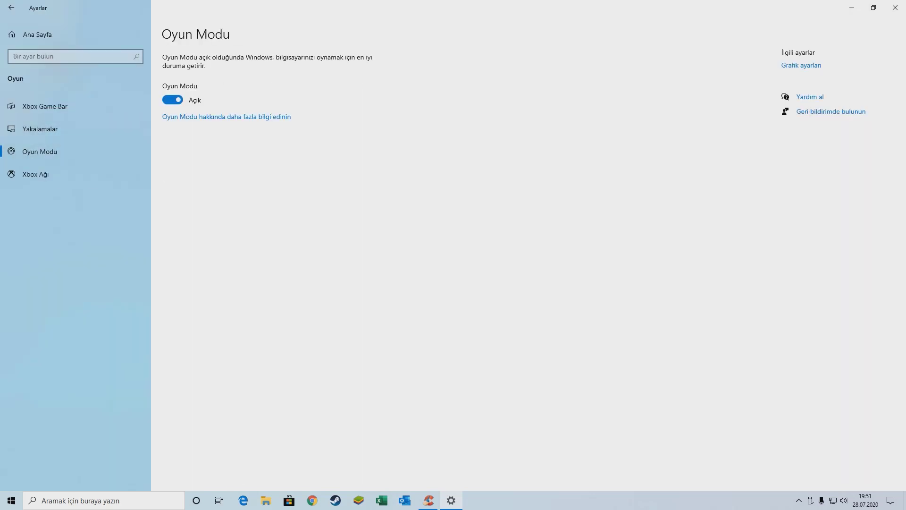
Open Grafik ayarları and add CCleaner from Masaüstü as a desktop app under the graphics performance preference
click(801, 65)
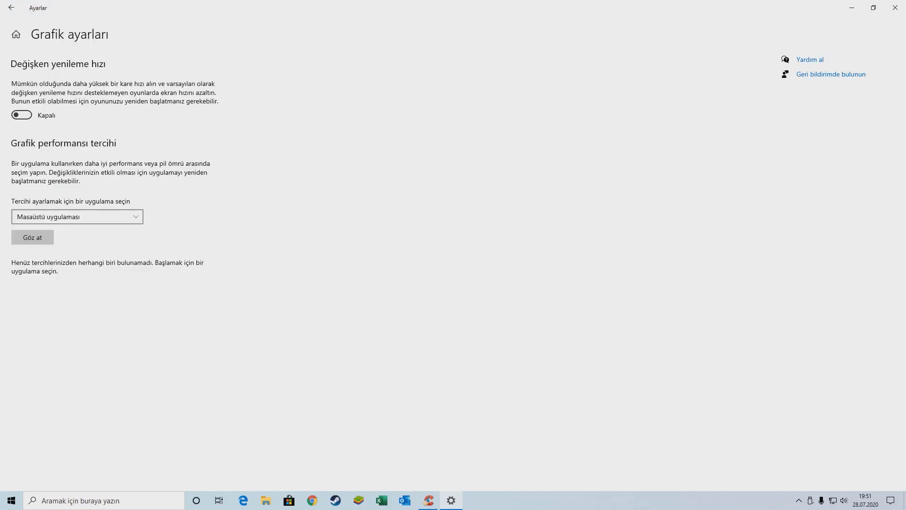
click(11, 8)
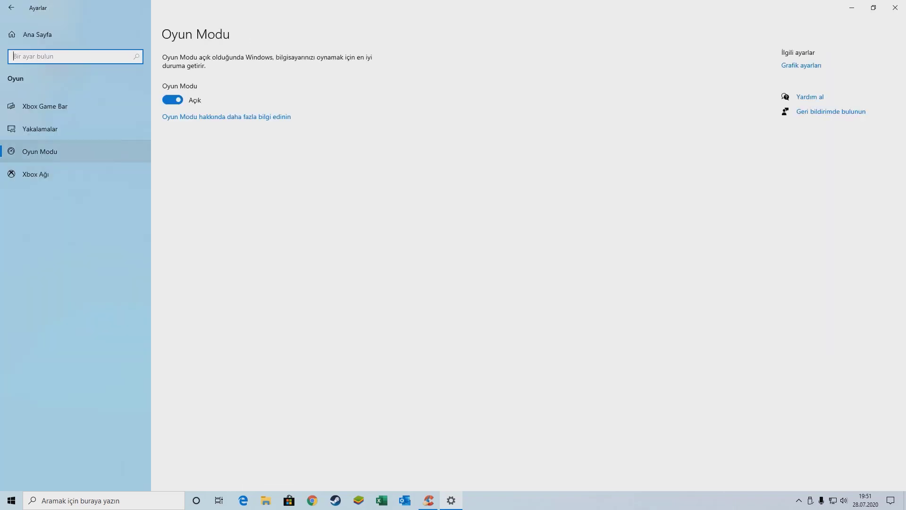
click(802, 66)
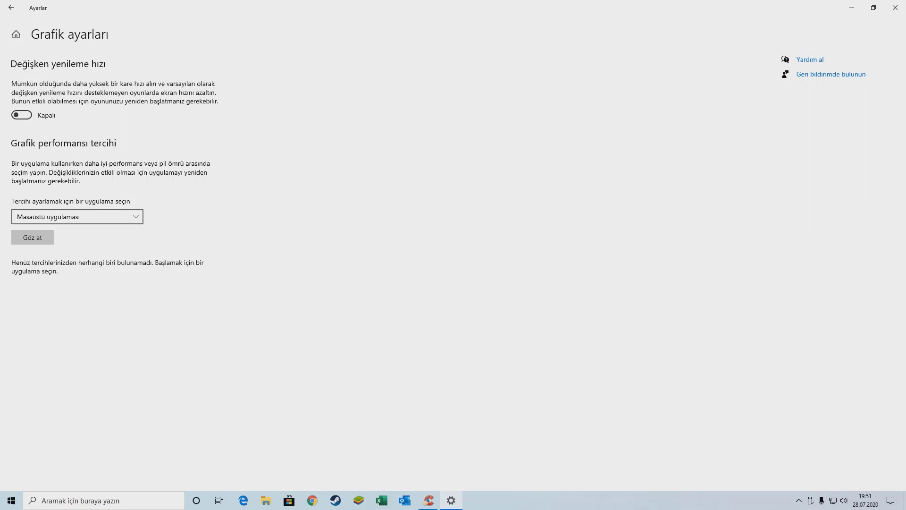
click(71, 216)
click(52, 217)
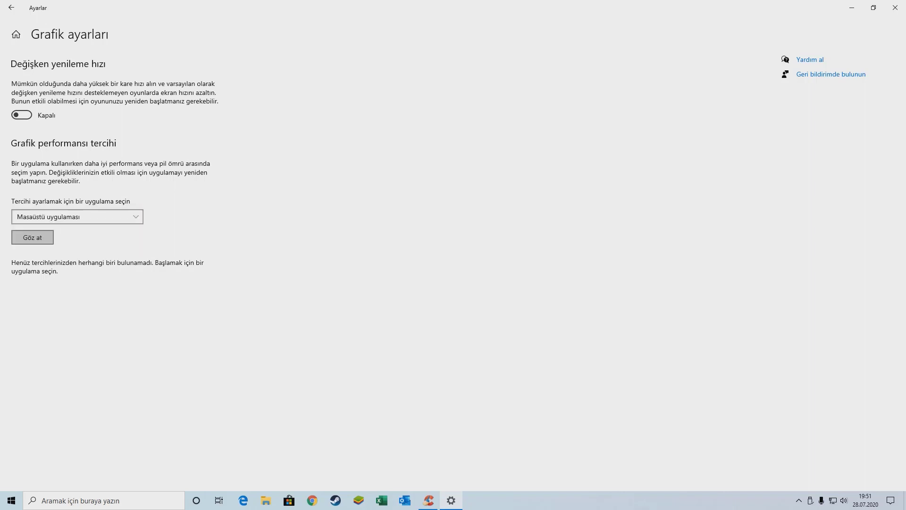
click(32, 237)
click(41, 114)
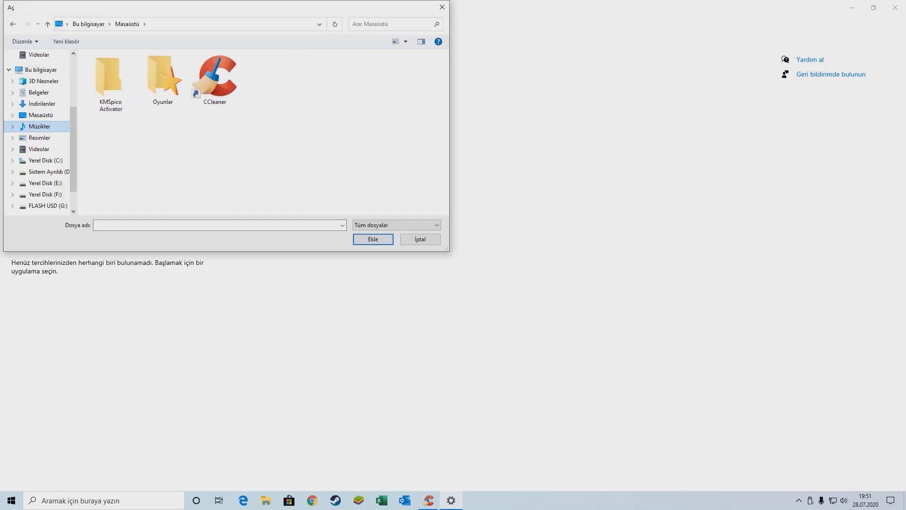
click(39, 126)
click(41, 114)
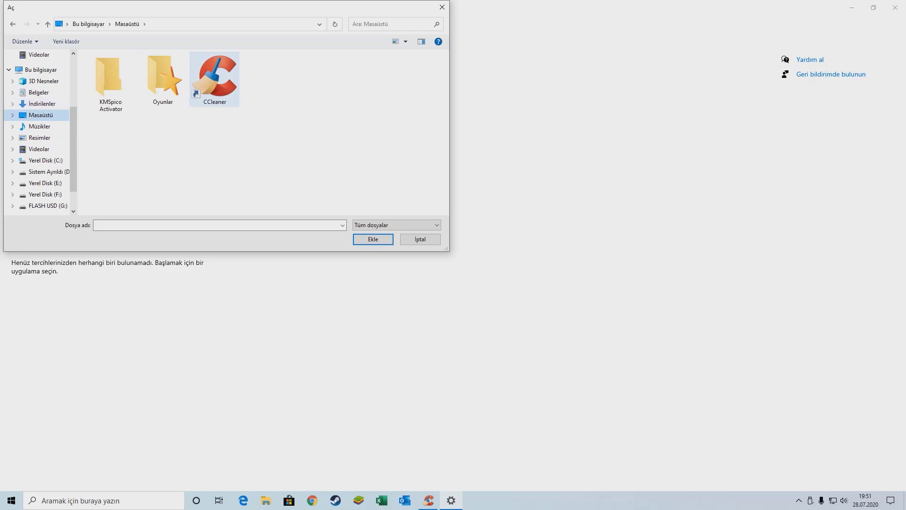
double_click(214, 80)
View CCleaner's graphics preference options and cancel without saving a choice
click(113, 267)
click(148, 303)
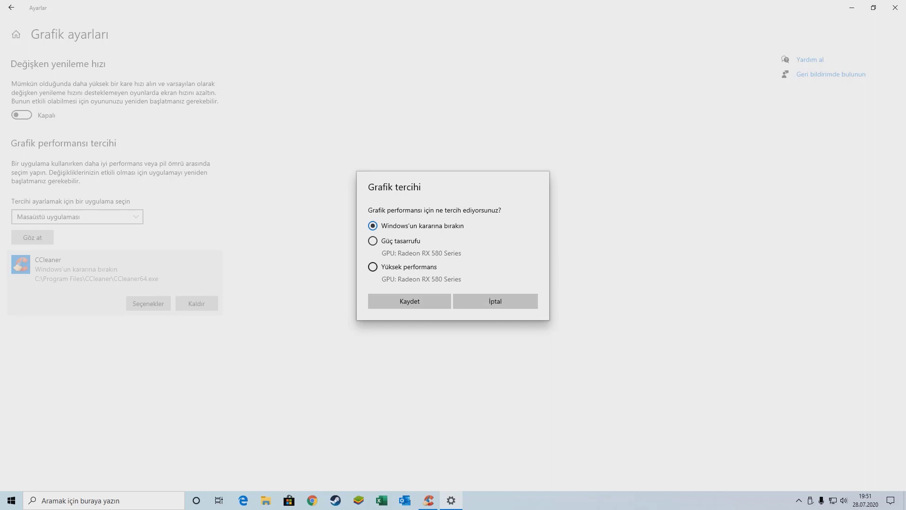
click(495, 301)
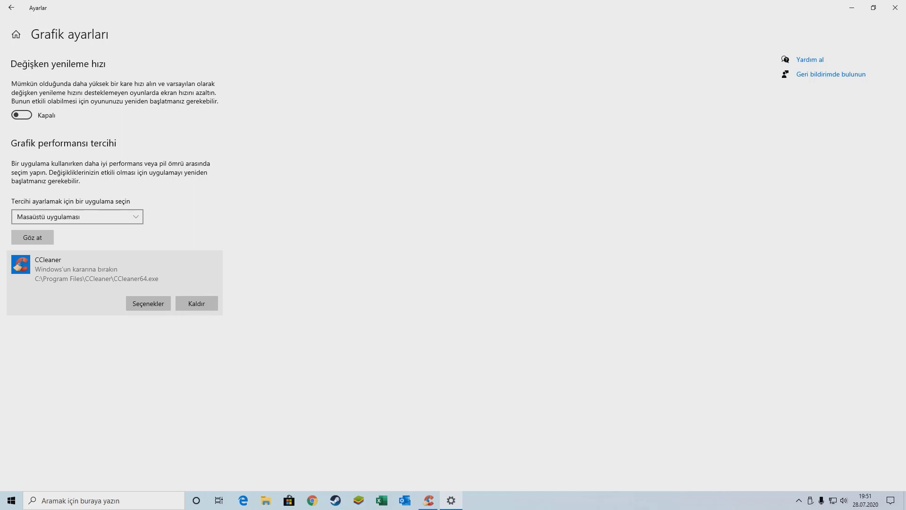
Remove CCleaner from the graphics performance preference list, then open the app file browser and cancel it
click(77, 217)
click(77, 217)
click(197, 303)
click(196, 304)
click(33, 237)
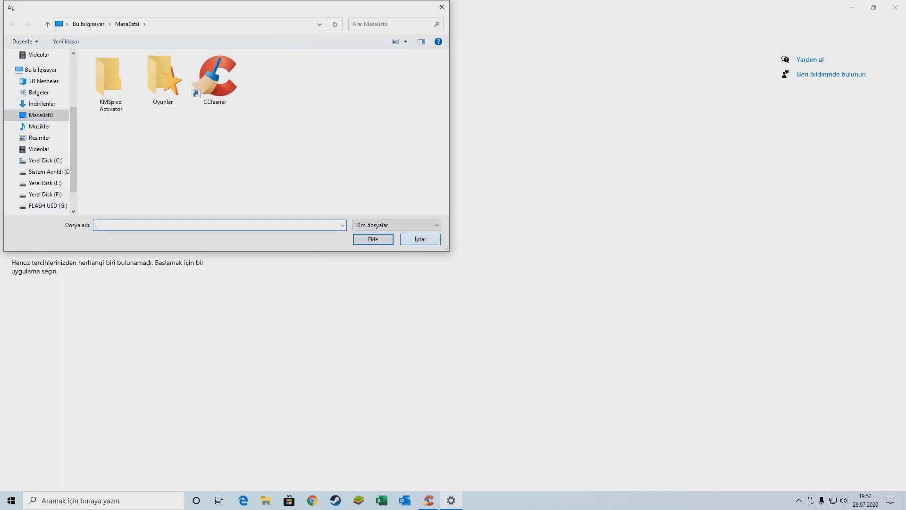
click(420, 240)
Return to the Settings home page, search for "arka planda" and open the setting for which apps can run in the background
click(11, 8)
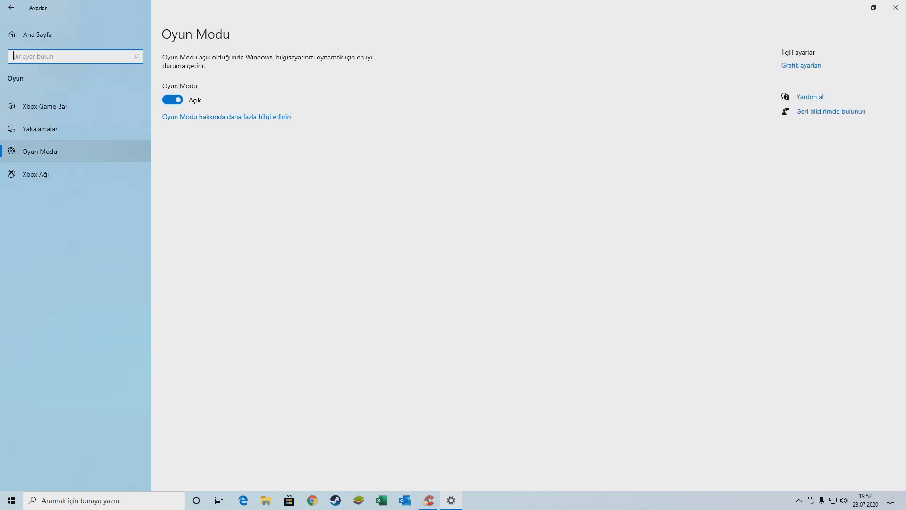
click(10, 8)
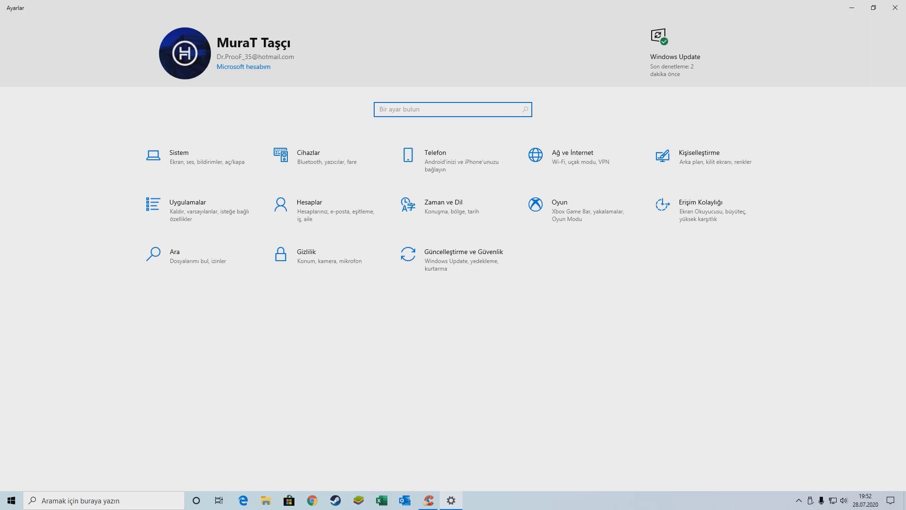
text(arka)
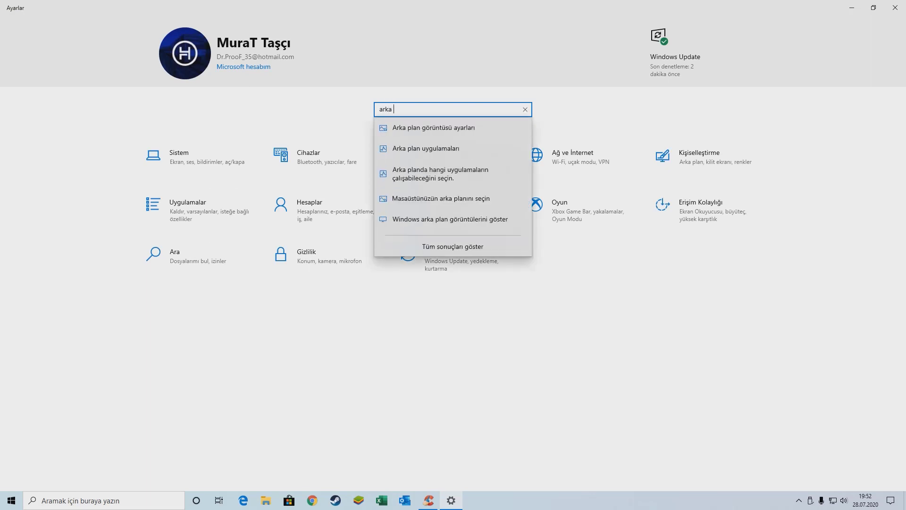
text( planda)
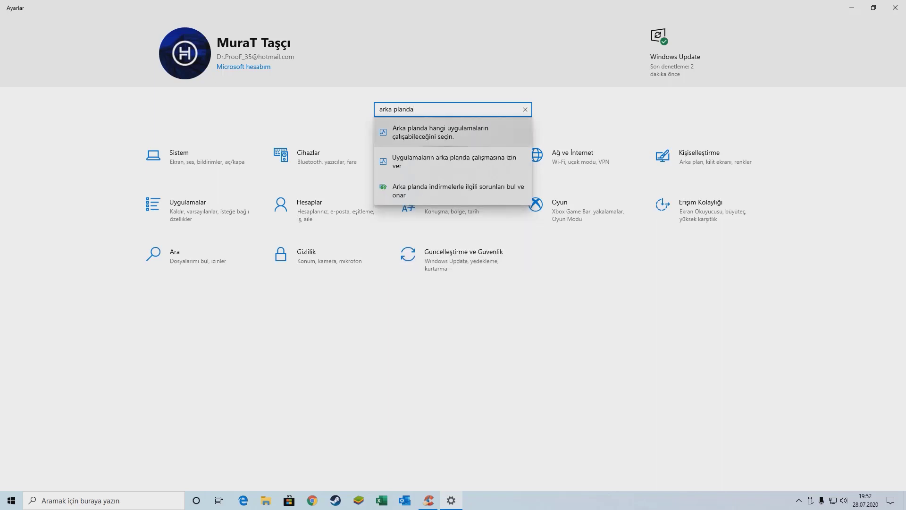
click(425, 132)
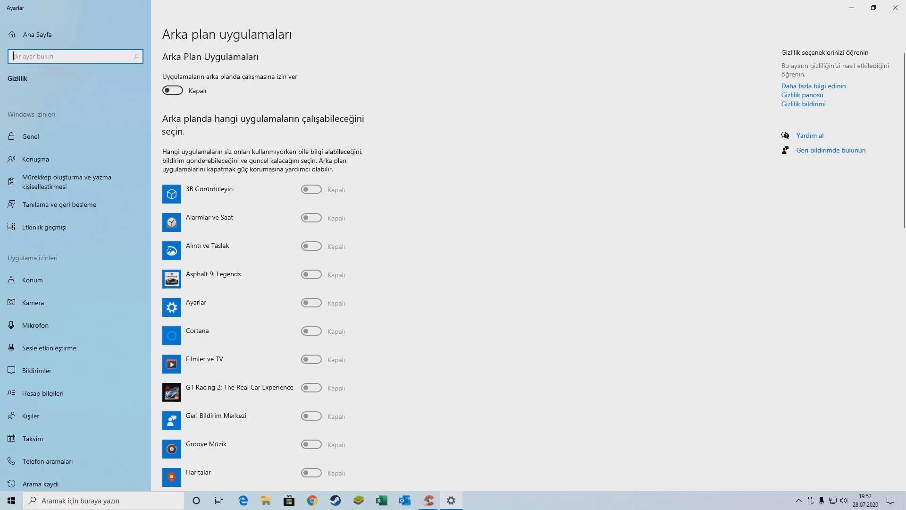
Go back to the maximized Settings home page and search "ark" to reopen the background apps selection
drag(11, 9, 0, 18)
click(37, 34)
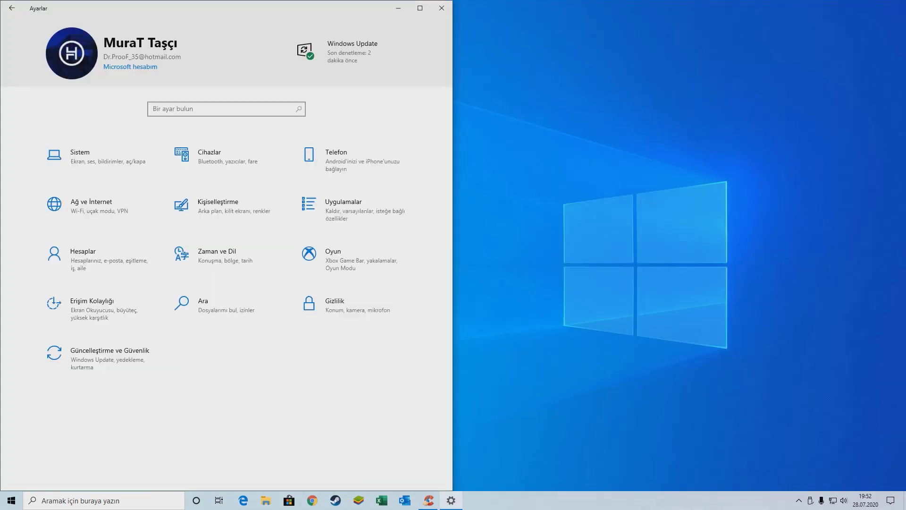
key(super+Up)
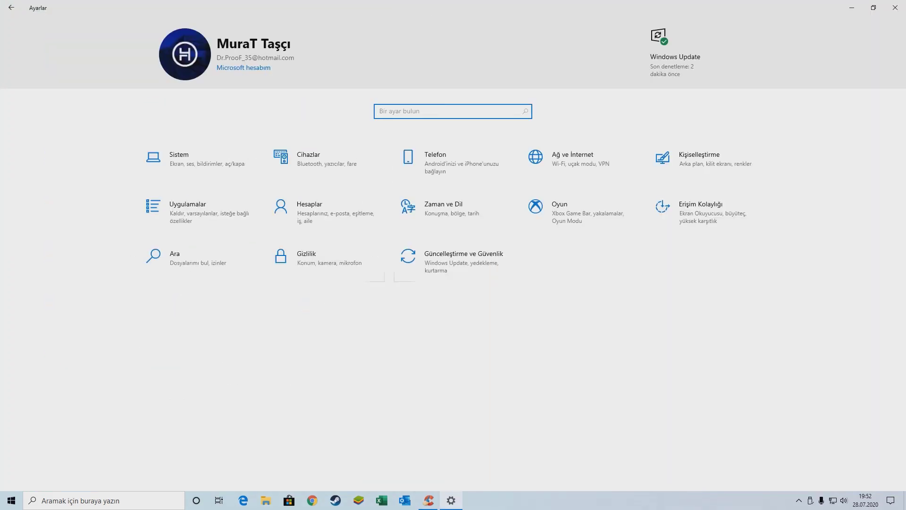
click(452, 260)
click(11, 7)
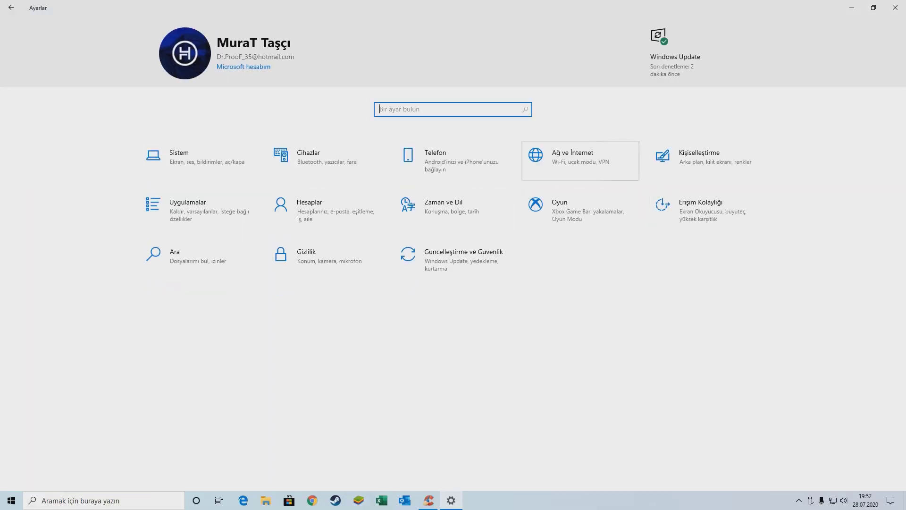
text(ark)
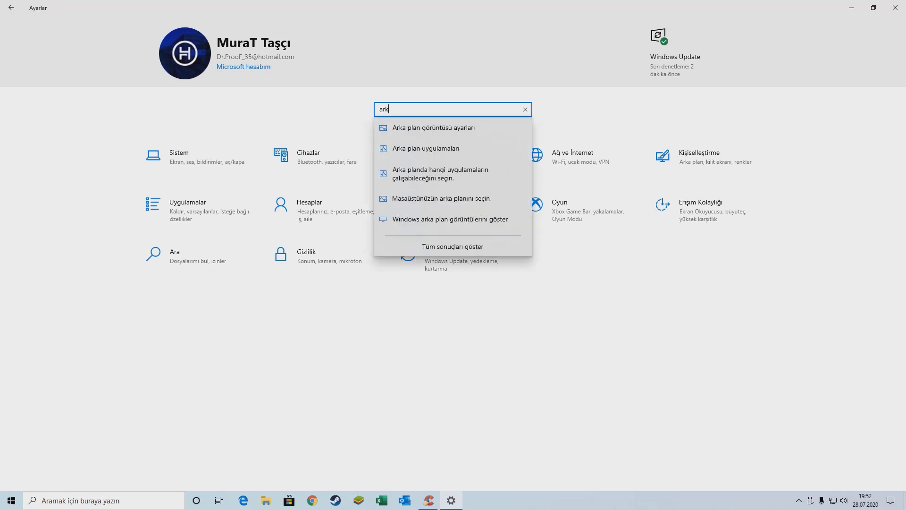
click(441, 174)
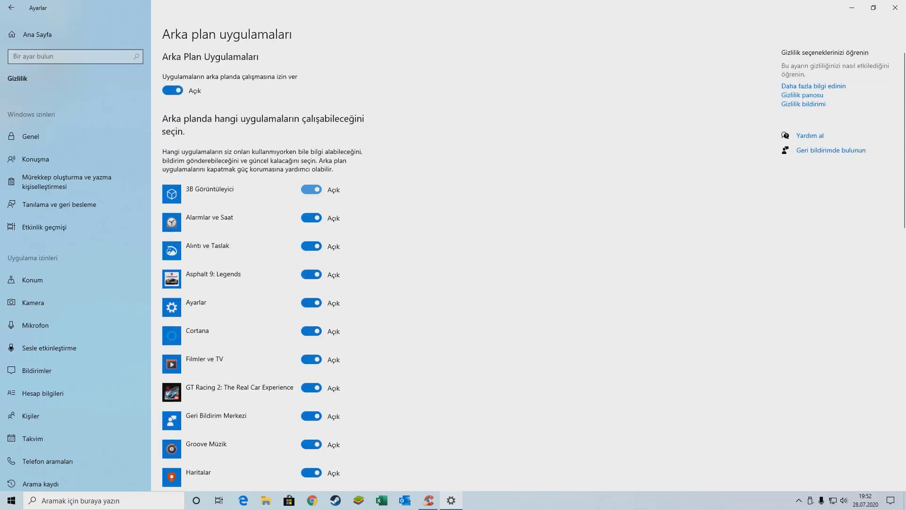
Switch the background permission of 3B Görüntüleyici and Alıntı ve Taslak, then turn off background running for all apps
click(312, 189)
click(311, 246)
click(172, 90)
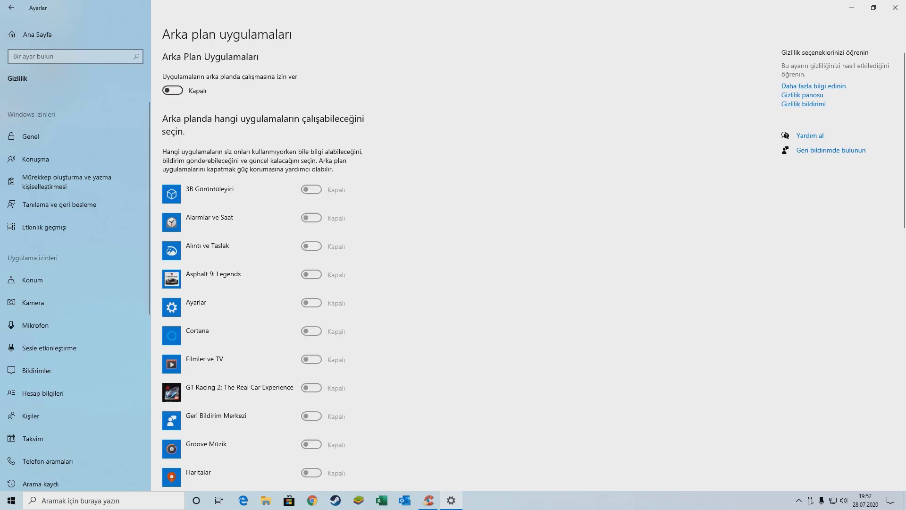
Go to the Uygulamalar ve özellikler settings page and sort the installed apps by Boyut
click(11, 7)
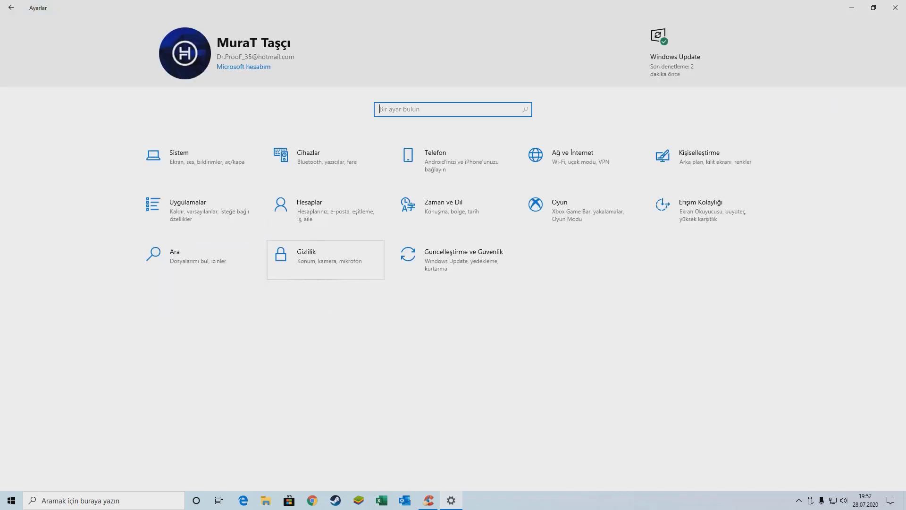
click(198, 210)
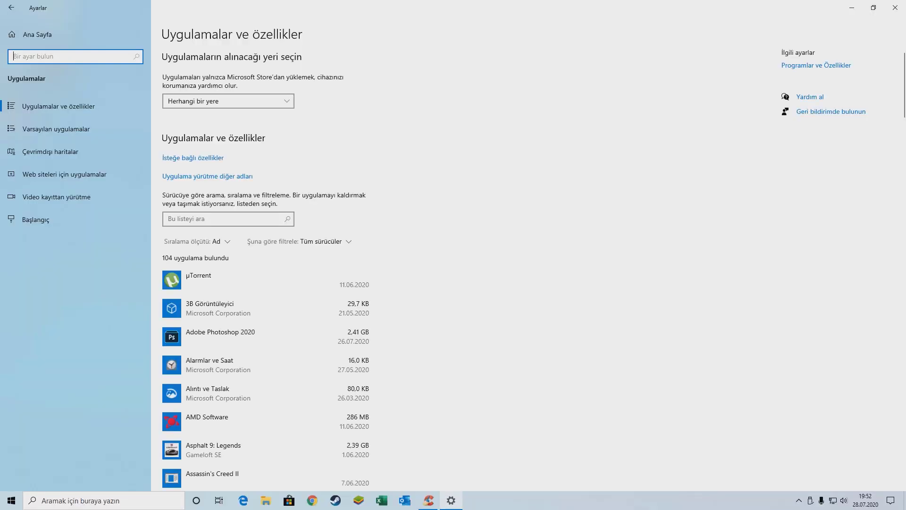
click(11, 7)
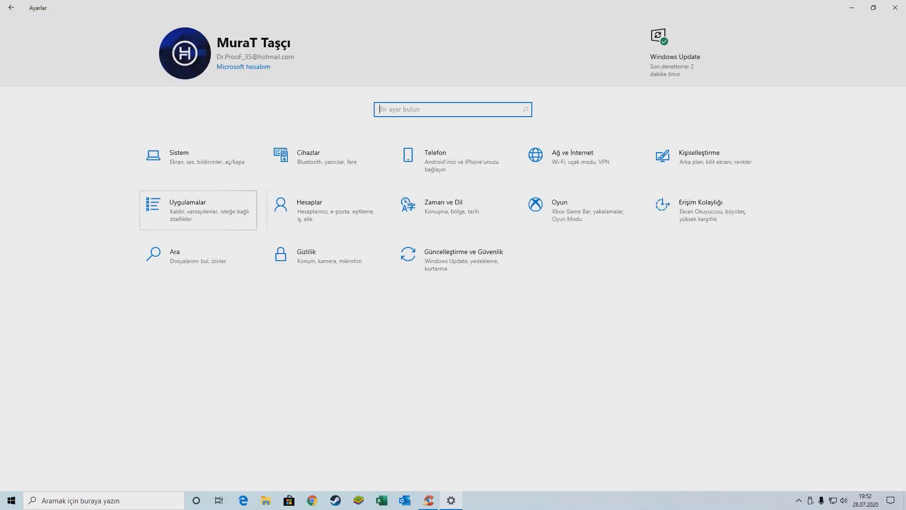
key(Return)
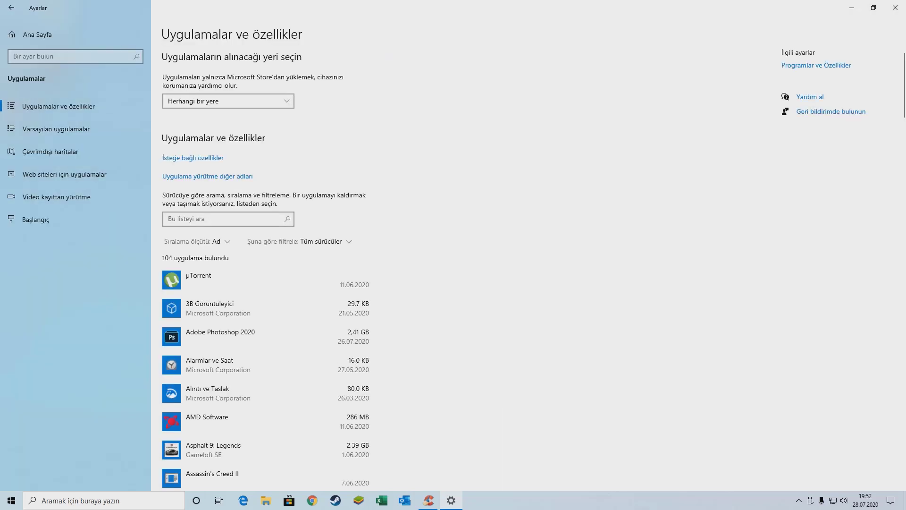
click(228, 101)
click(229, 101)
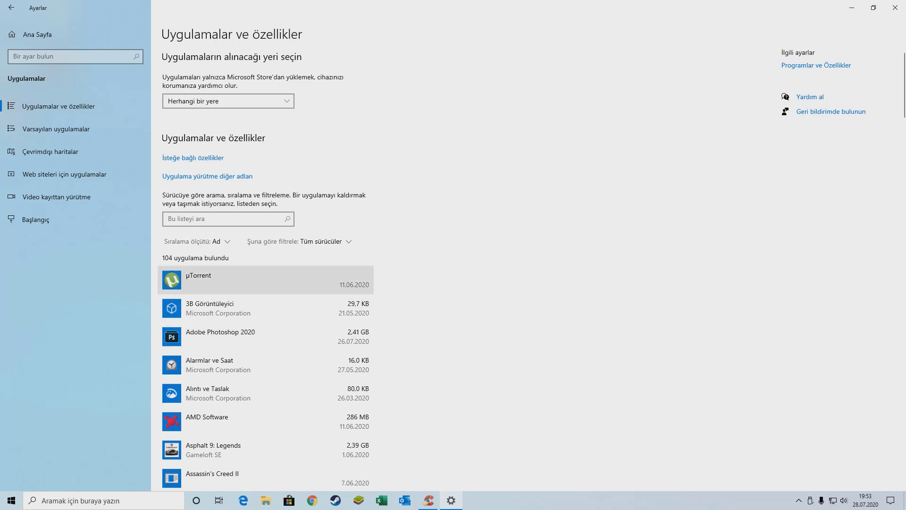
click(203, 242)
click(194, 276)
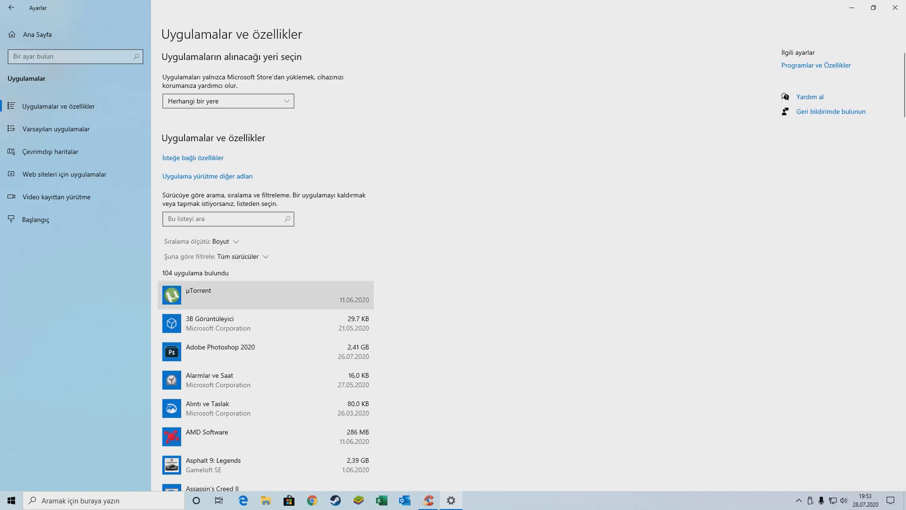
Uninstall Modern Combat 5: eSports FPS from the installed apps list and confirm its removal
click(265, 296)
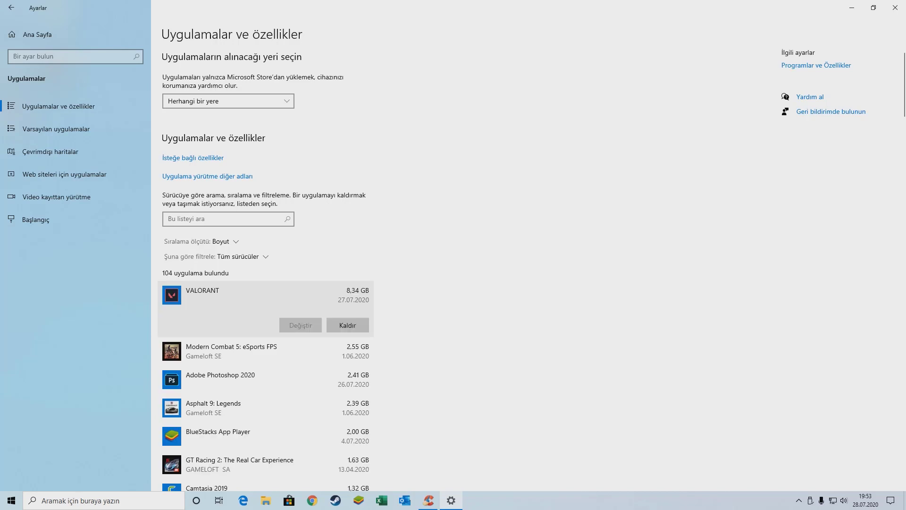
click(274, 351)
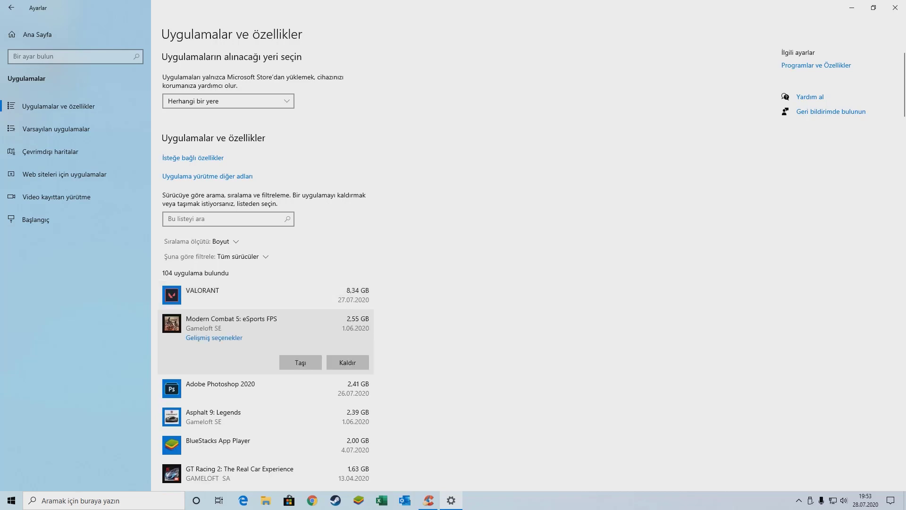
click(348, 362)
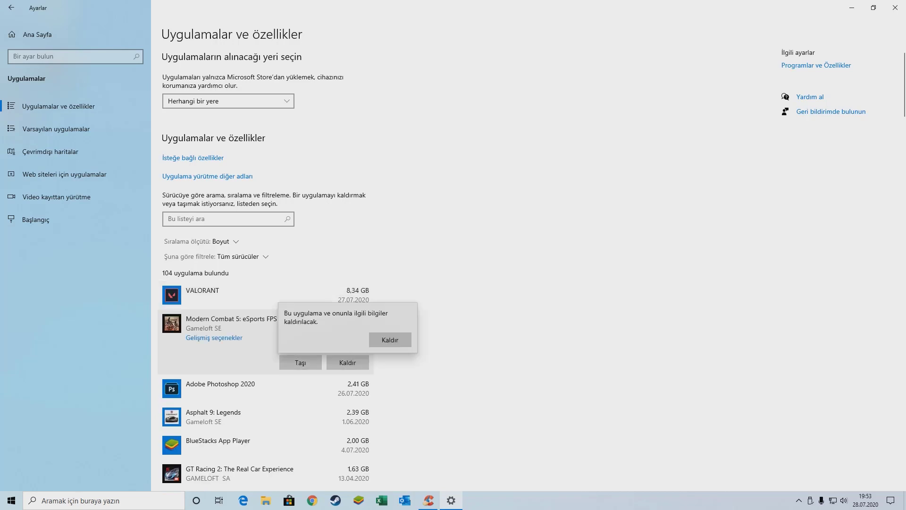
click(390, 339)
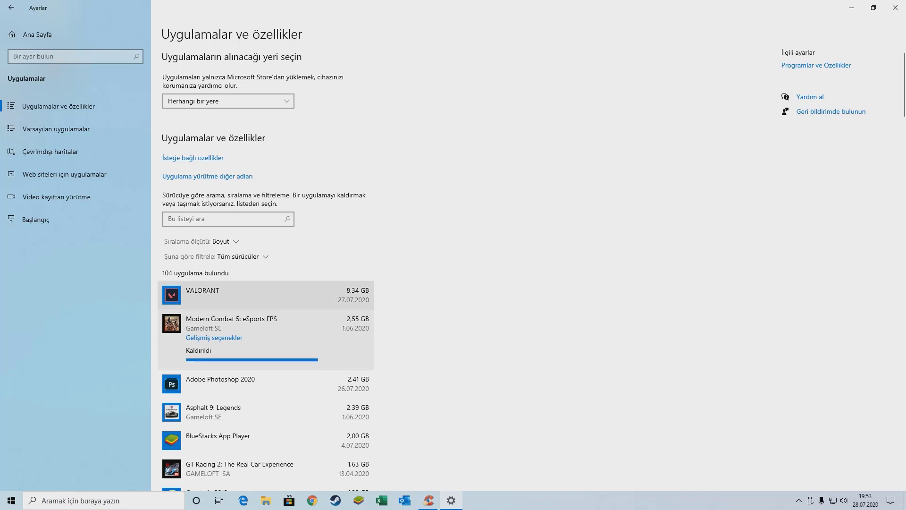
Search for "dene" to open Denetim Masası, review the installed programs in Programlar ve Özellikler, and close the window
key(super)
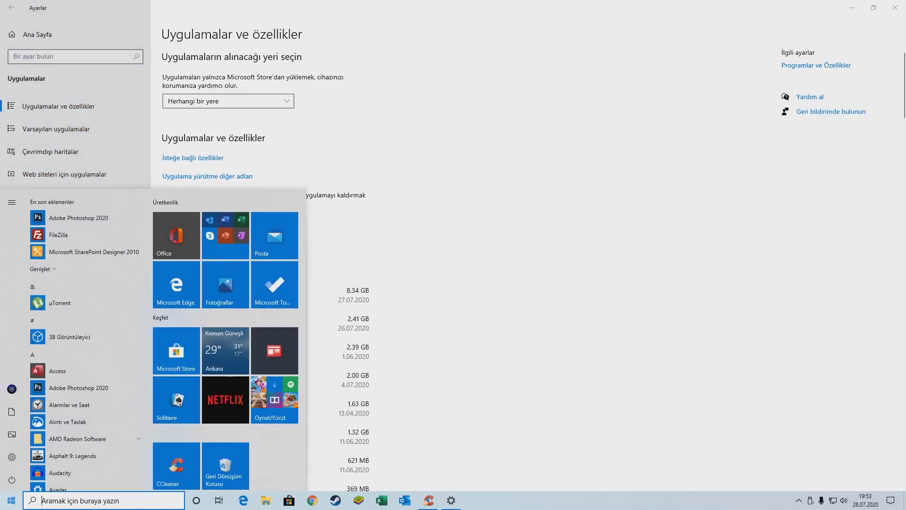
text(dene)
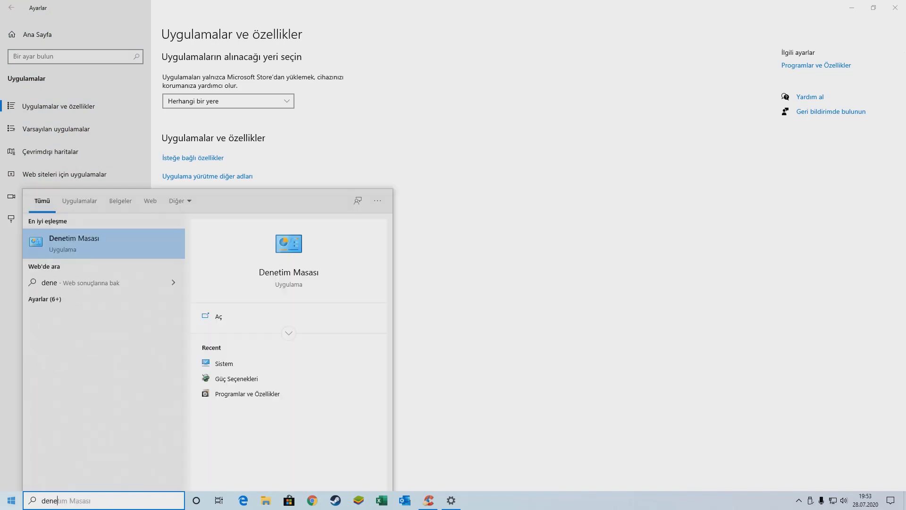
key(Return)
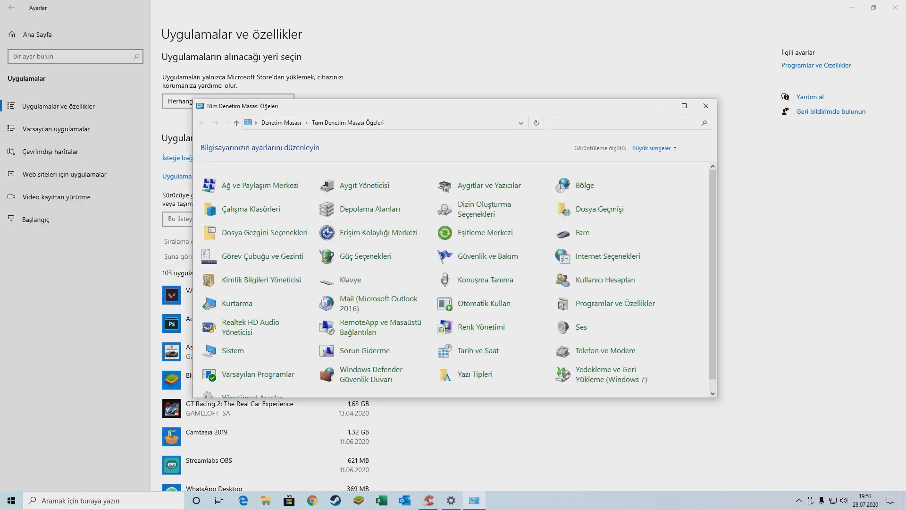
click(261, 327)
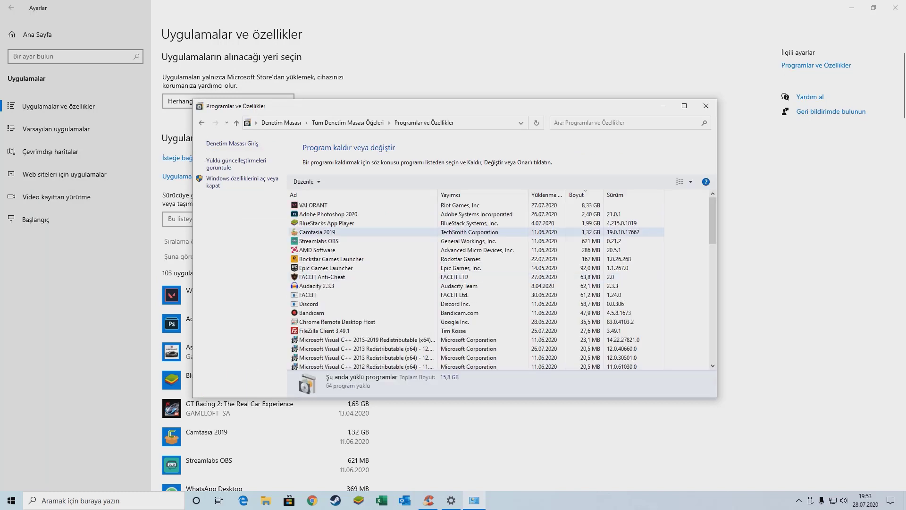
click(319, 241)
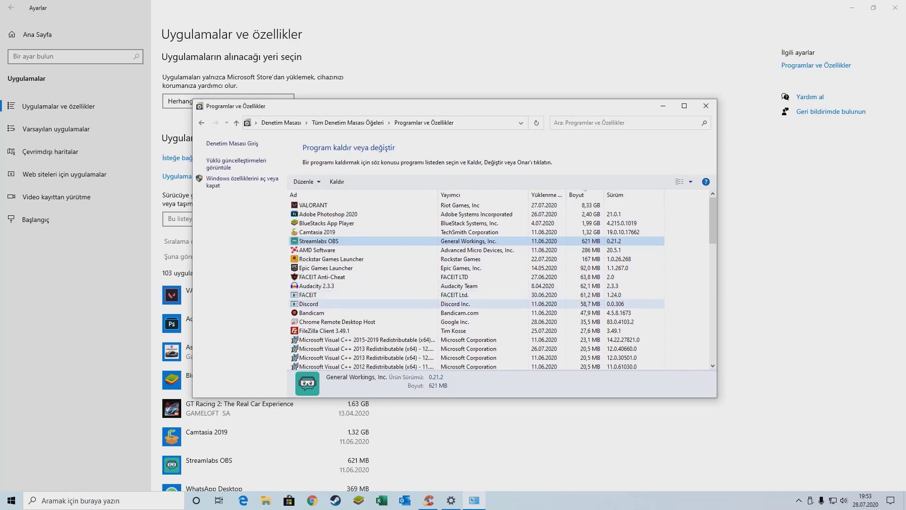
scroll(363, 246, down, 10)
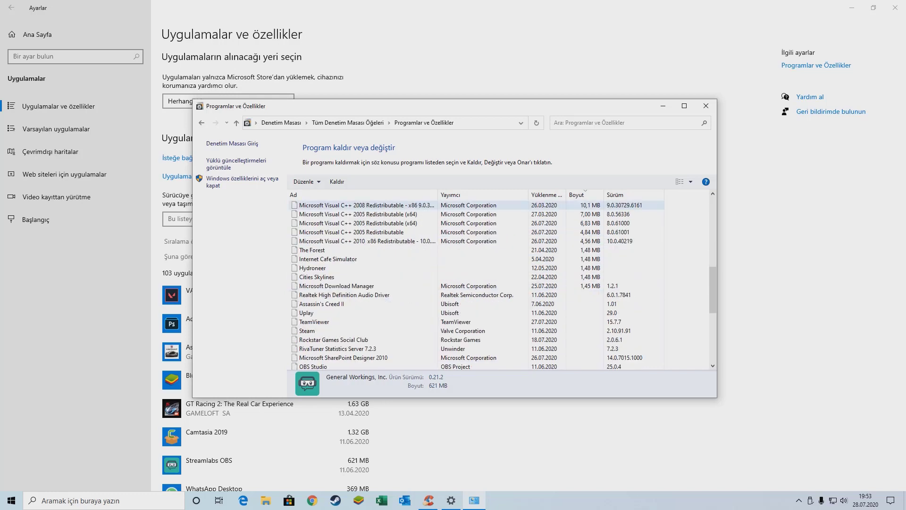
scroll(363, 286, down, 7)
scroll(363, 304, up, 9)
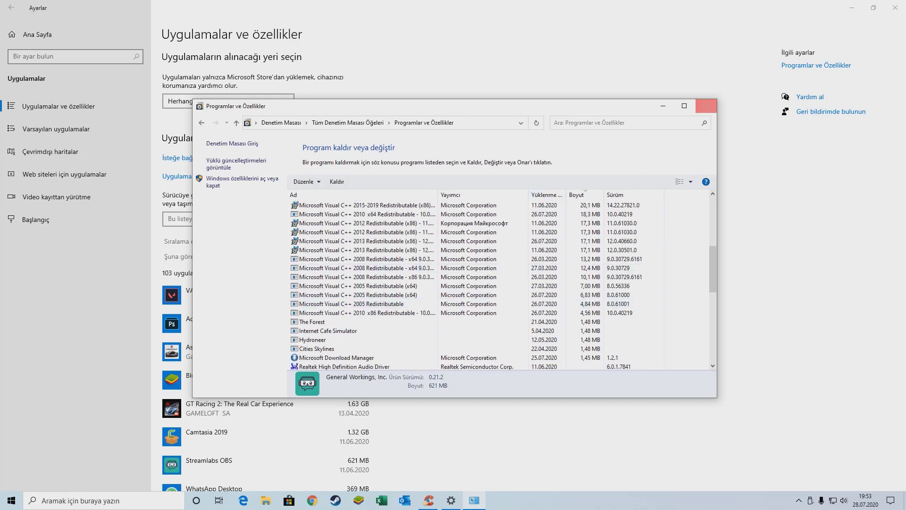
scroll(476, 283, up, 8)
click(707, 106)
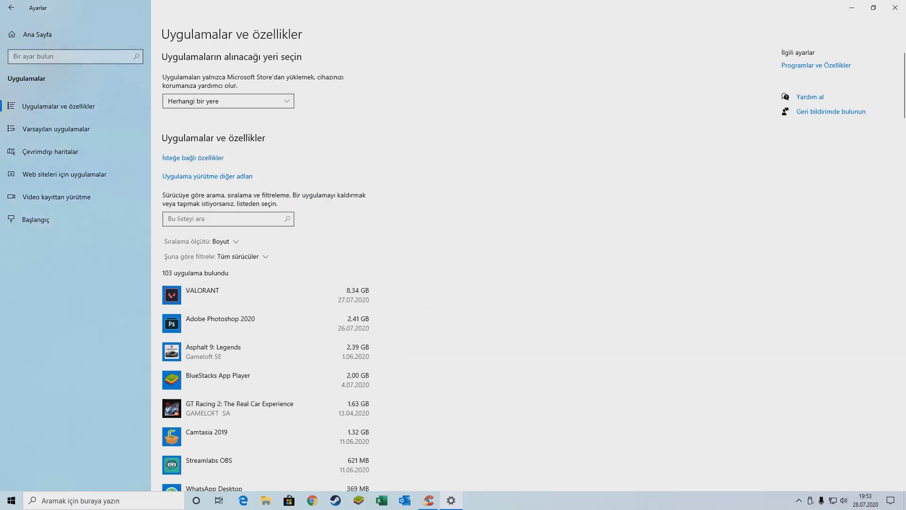
View the Çevrimdışı haritalar and Web siteleri için uygulamalar pages, and return to the Settings home page
click(64, 175)
click(57, 153)
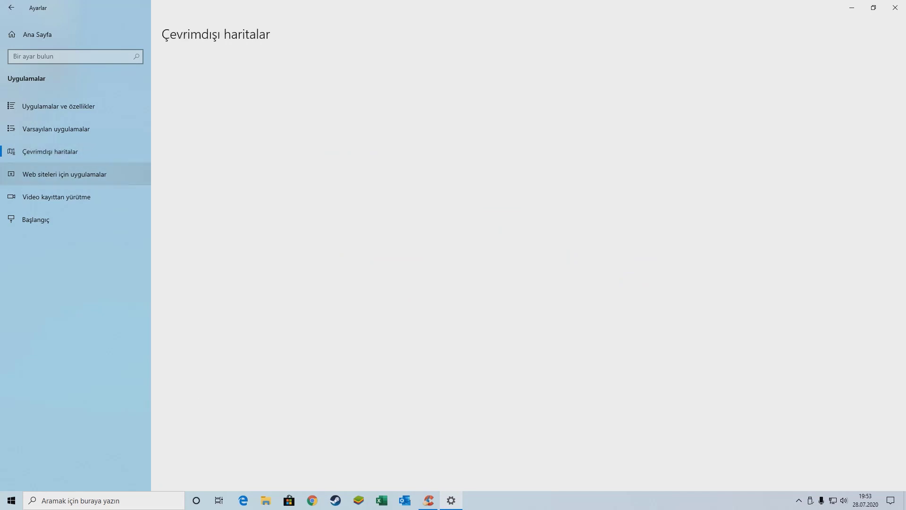
click(64, 174)
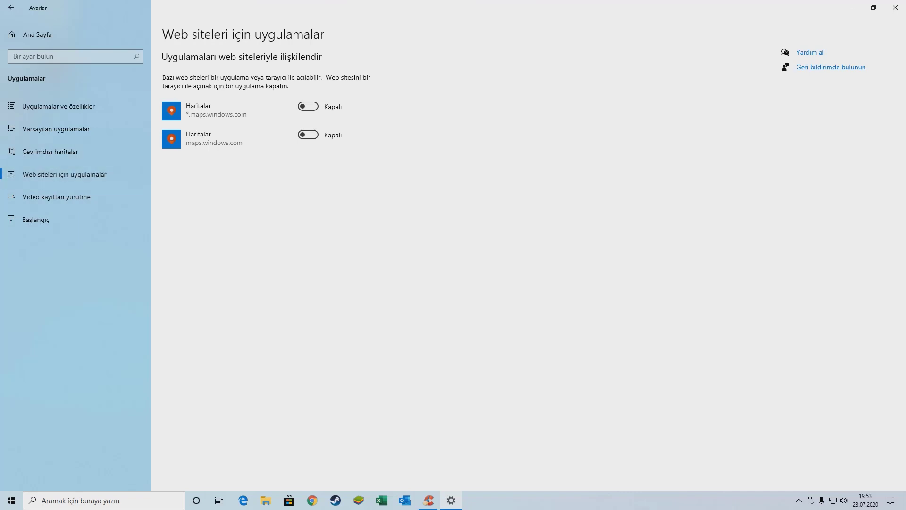
click(12, 7)
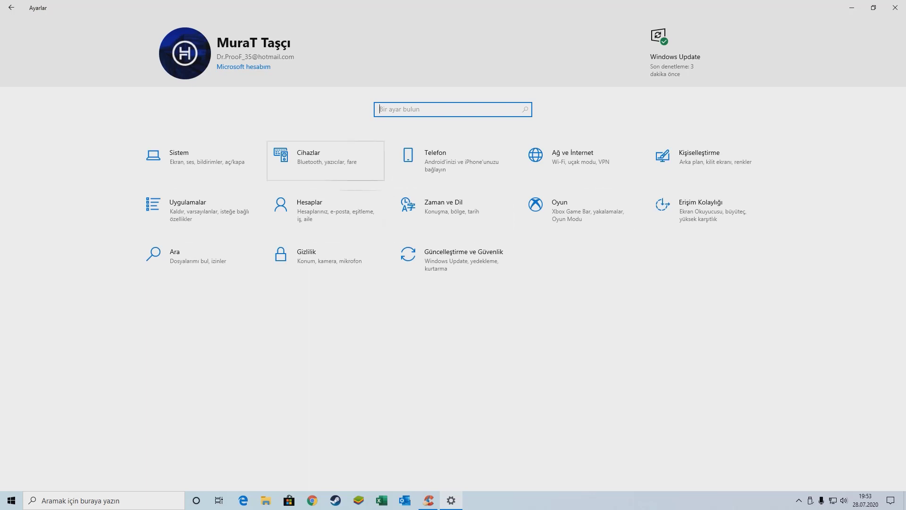
Look through the Gizlilik, Güncelleştirme ve Güvenlik, Erişim Kolaylığı and Kişiselleştirme settings, and close Settings to return to the desktop
click(307, 257)
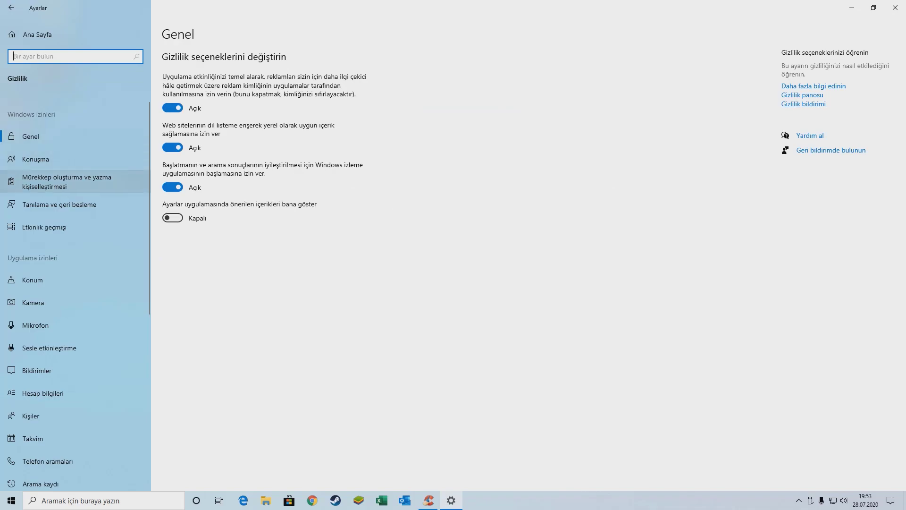
click(12, 8)
click(468, 274)
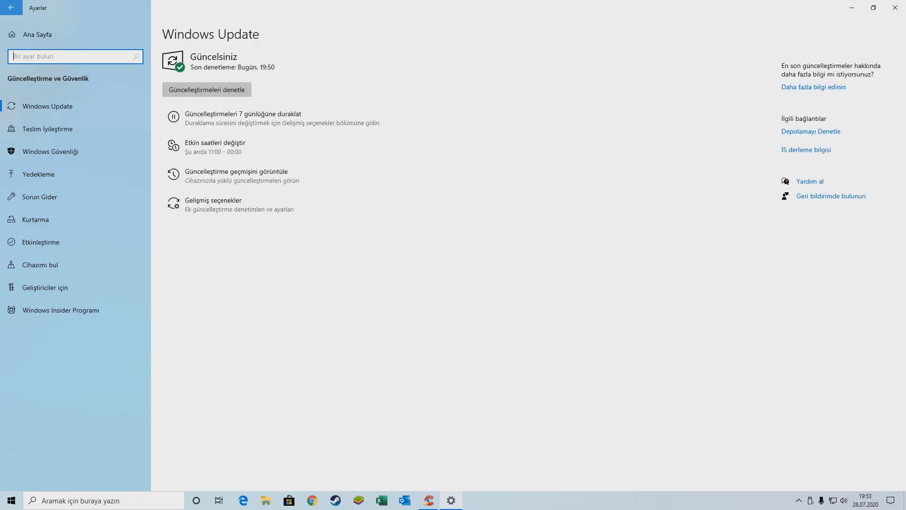
click(11, 7)
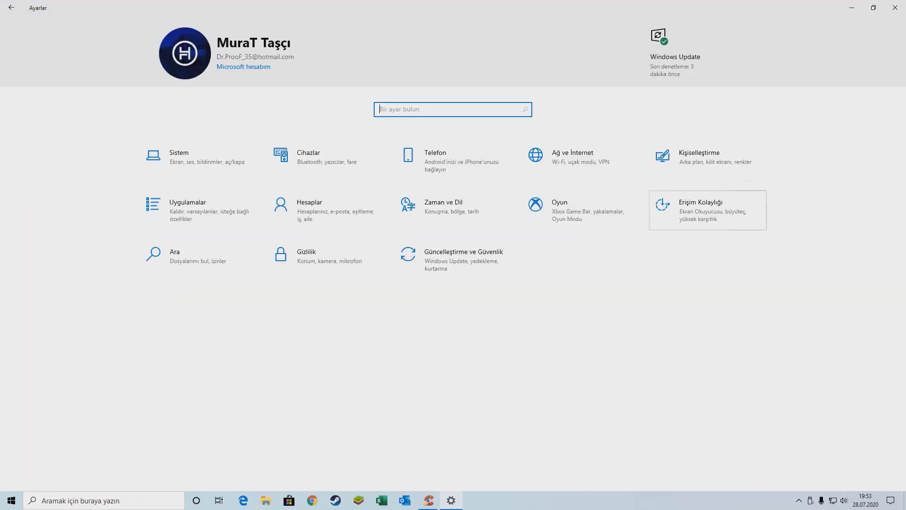
click(701, 208)
click(11, 8)
click(700, 158)
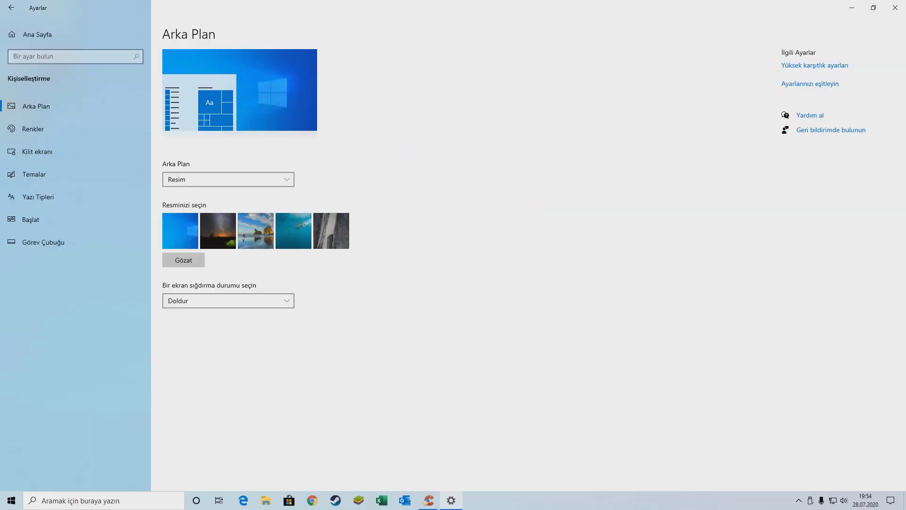
click(236, 180)
click(236, 179)
click(896, 8)
right_click(402, 148)
click(427, 191)
Search for "msconfig" to open Sistem Yapılandırması and set the GUI önyüklemesi yok boot option
click(12, 500)
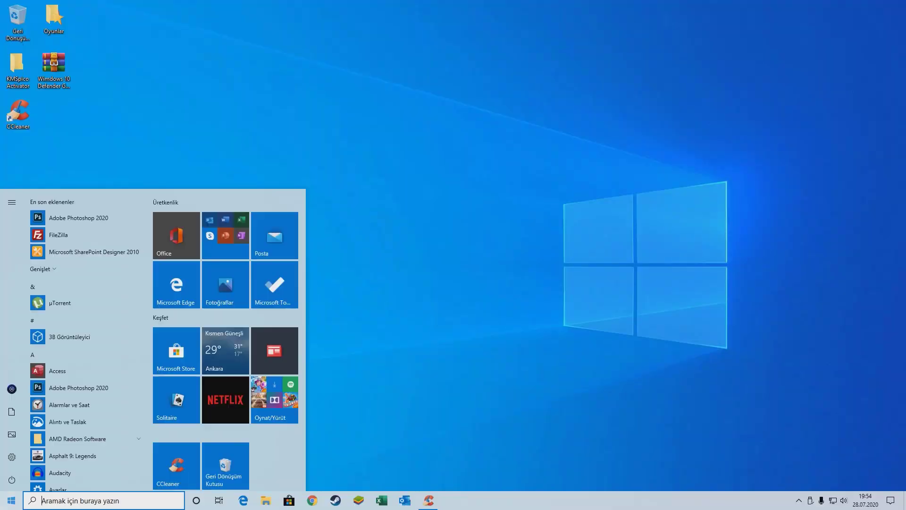
text(m)
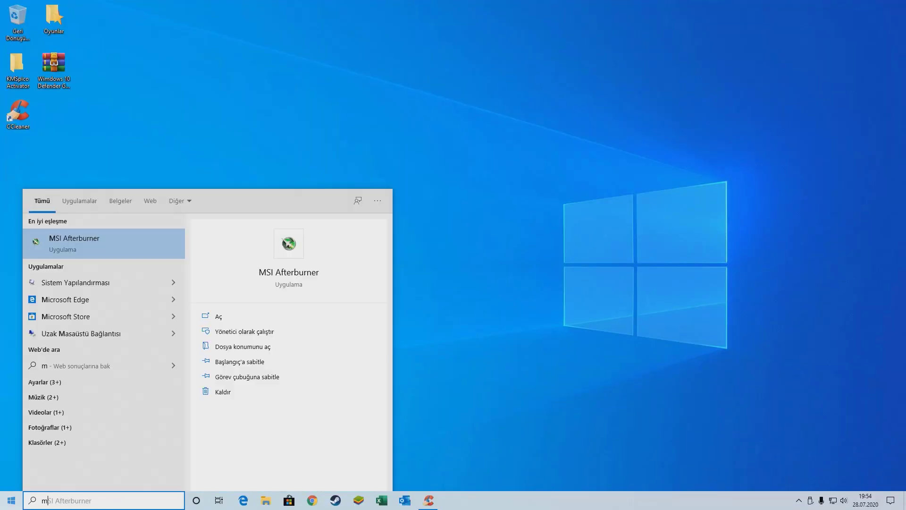
text(sco)
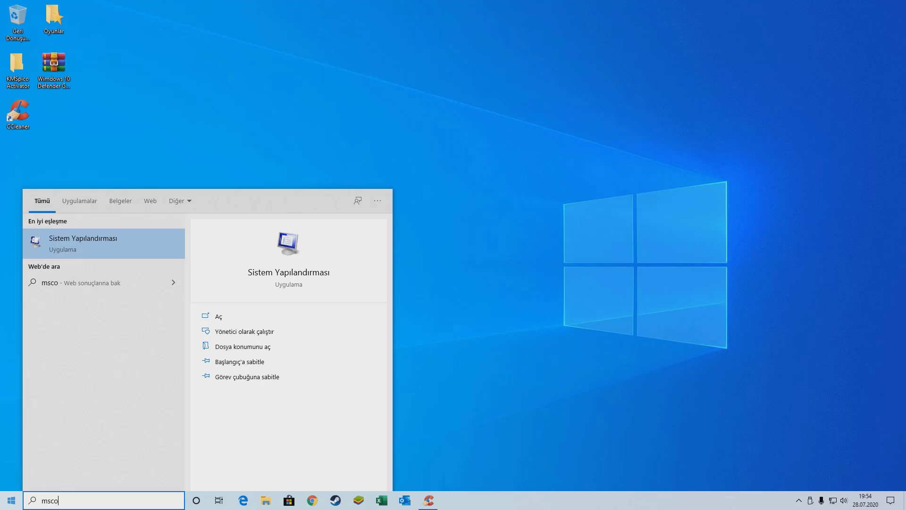
text(nfig)
key(Return)
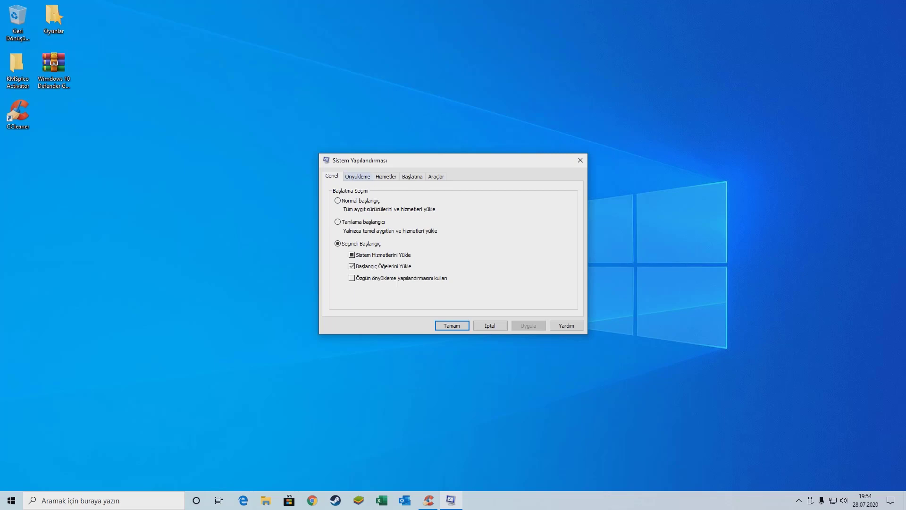
click(358, 176)
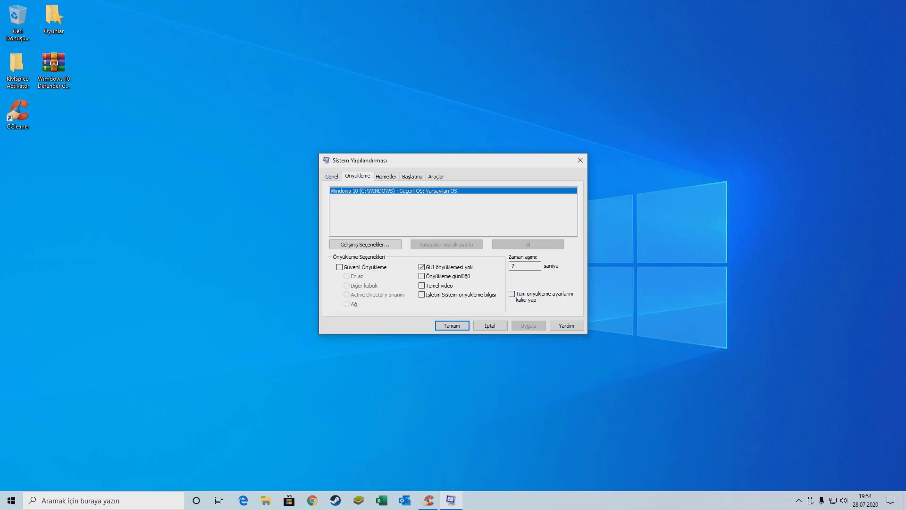
click(422, 268)
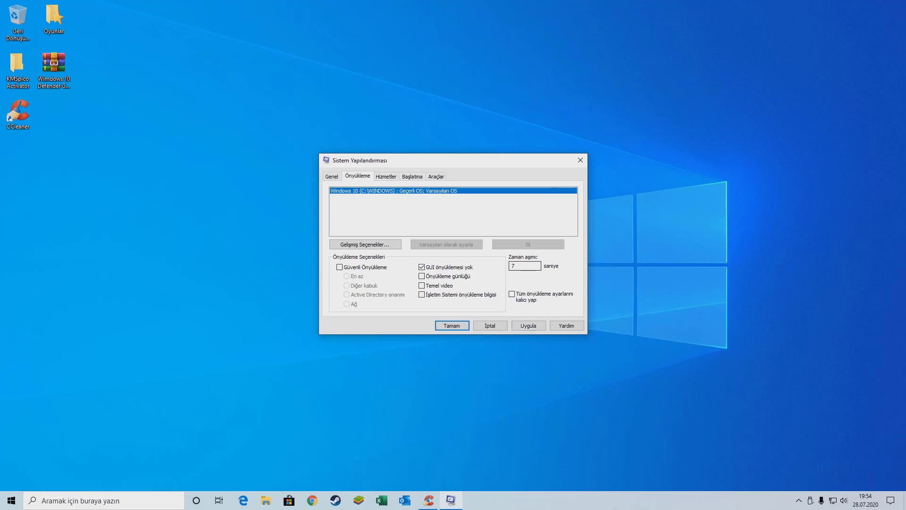
Open Görev Yöneticisi and display its list of startup programs
right_click(639, 505)
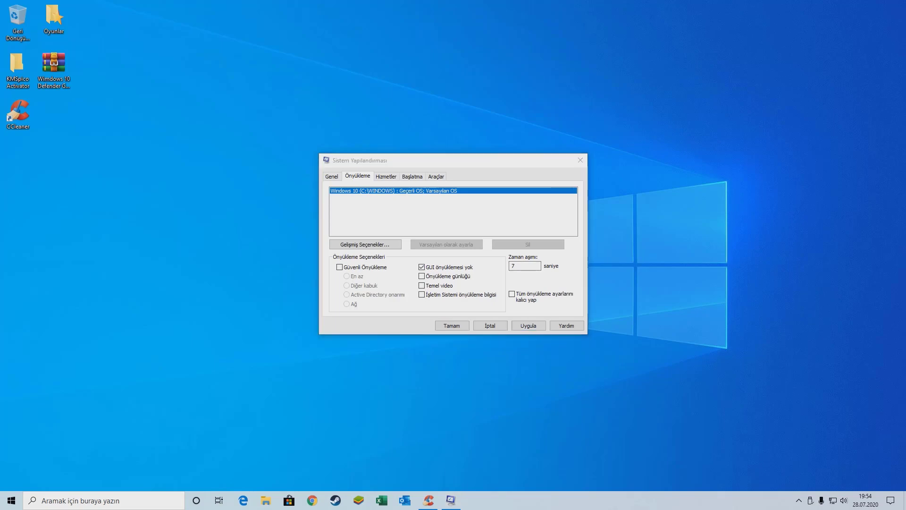
click(614, 401)
right_click(626, 505)
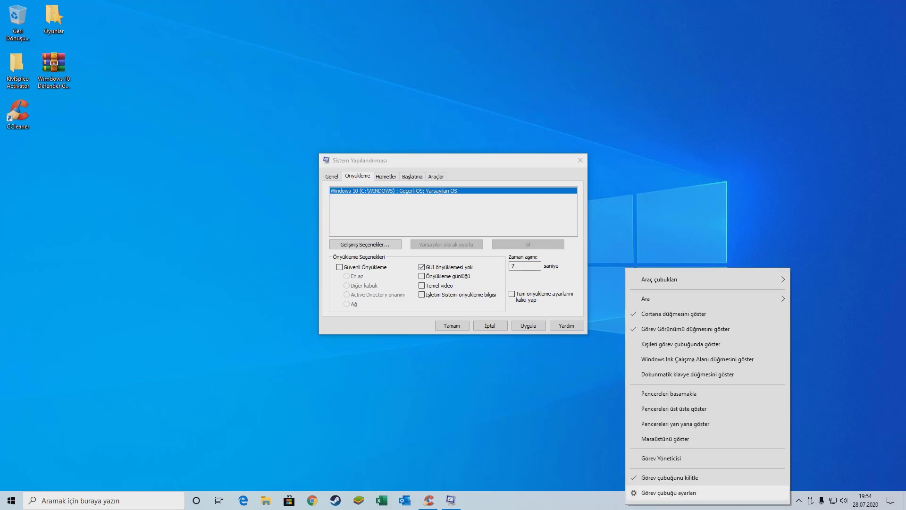
click(661, 458)
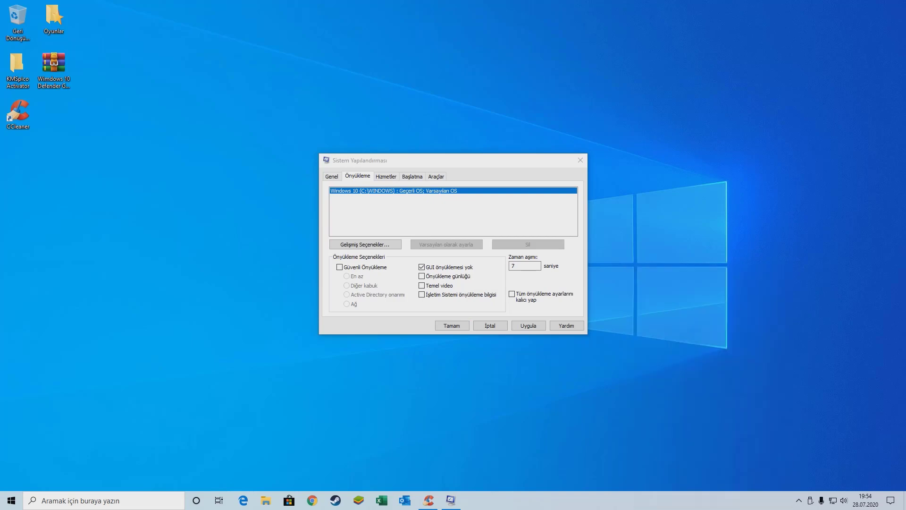
click(313, 122)
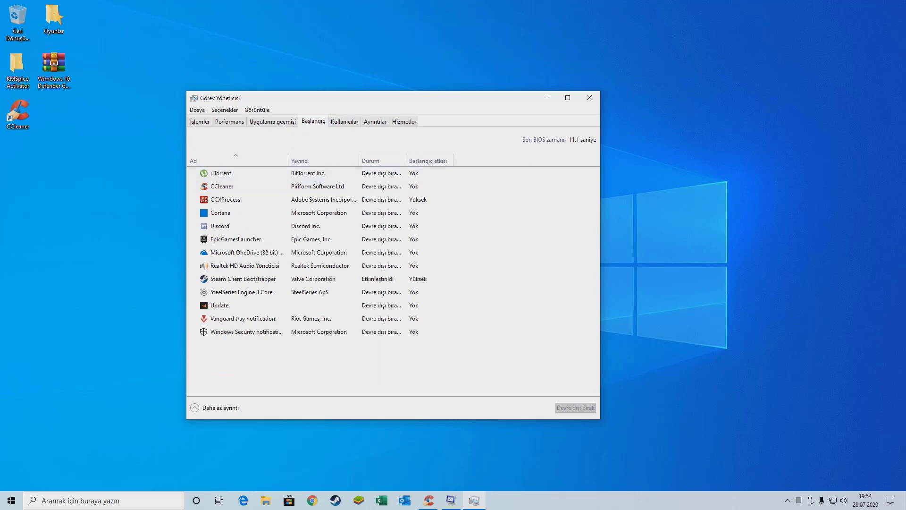
Examine the startup programs one by one, including EpicGamesLauncher, Discord, Windows Security notification and Steam Client Bootstrapper
click(316, 173)
click(314, 200)
click(311, 266)
click(312, 306)
click(312, 332)
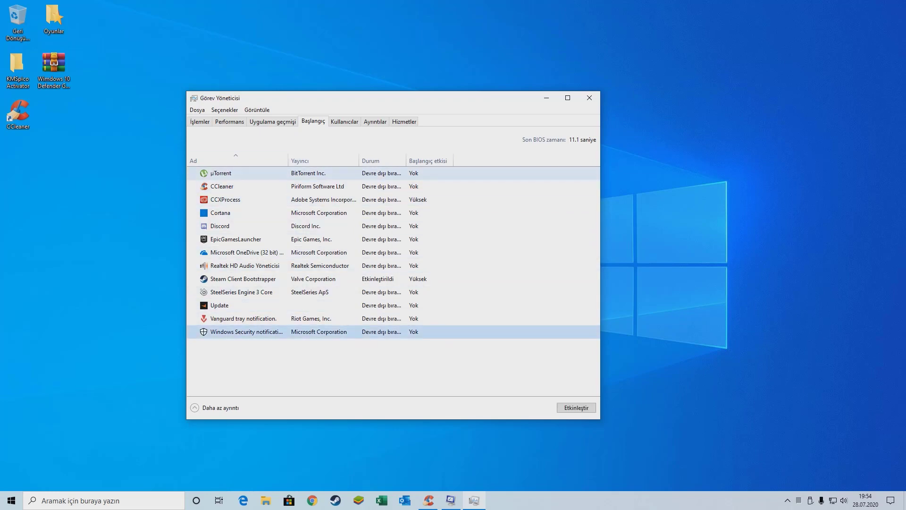
click(314, 174)
click(314, 186)
click(314, 199)
click(314, 213)
click(314, 226)
click(314, 239)
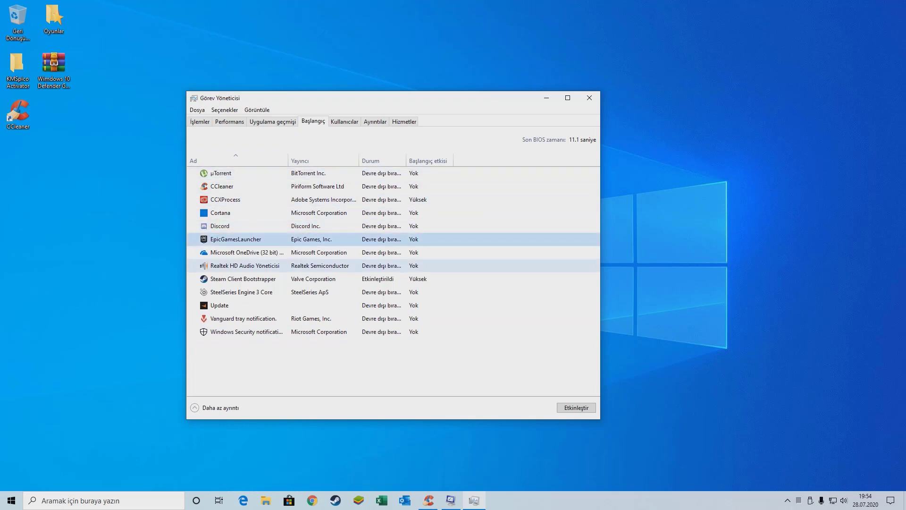
click(314, 279)
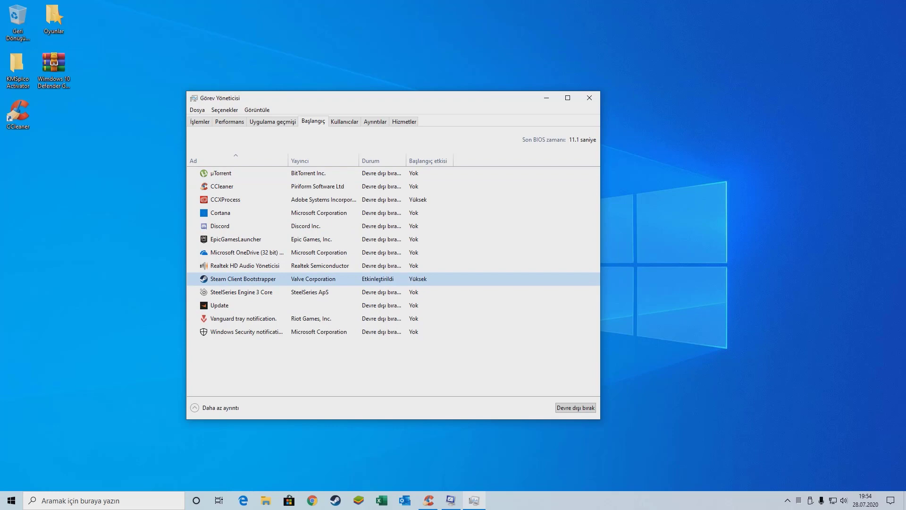
Enable Realtek HD Audio Yöneticisi at startup and close Görev Yöneticisi
click(314, 266)
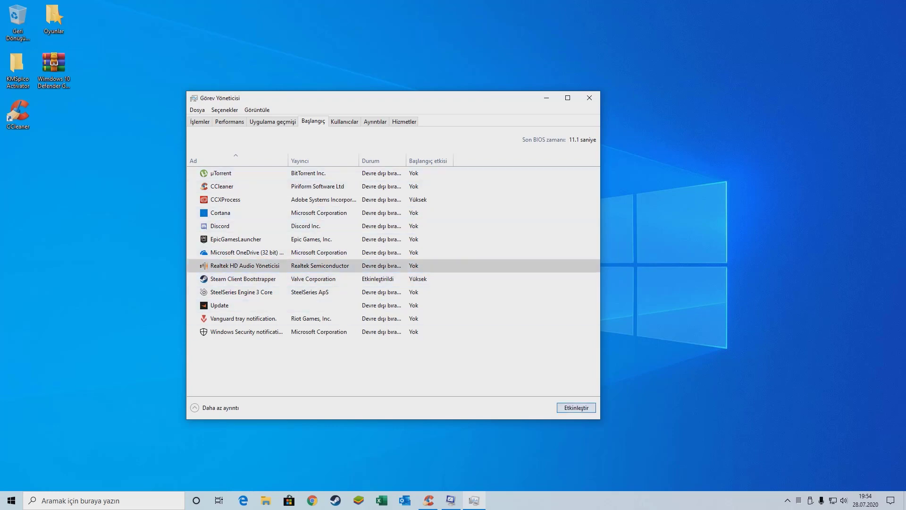
click(577, 407)
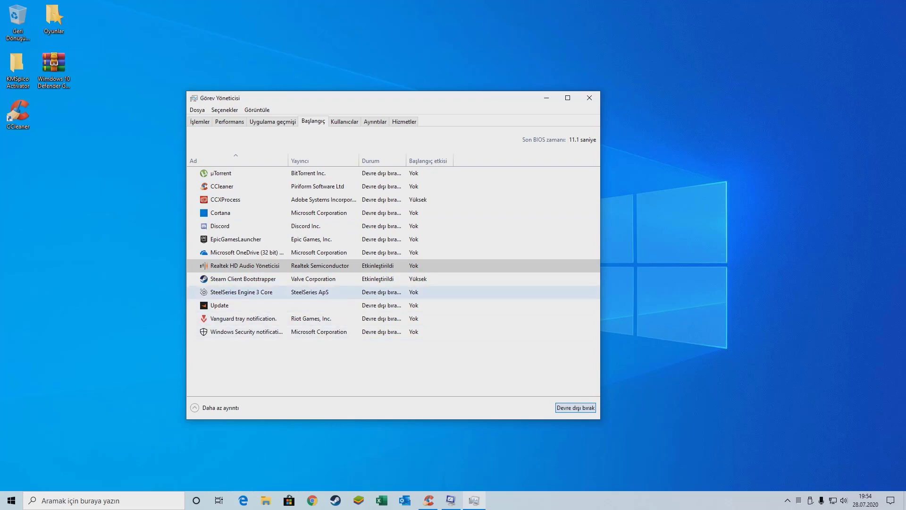
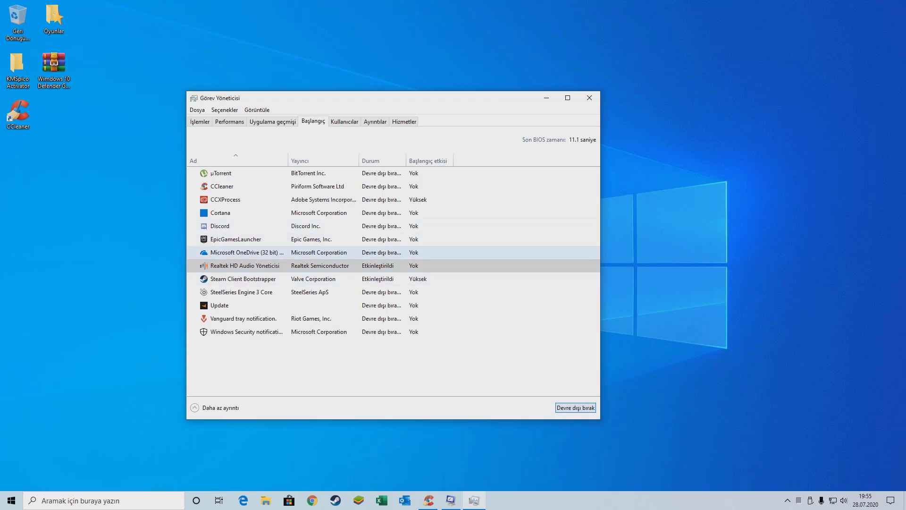
click(330, 306)
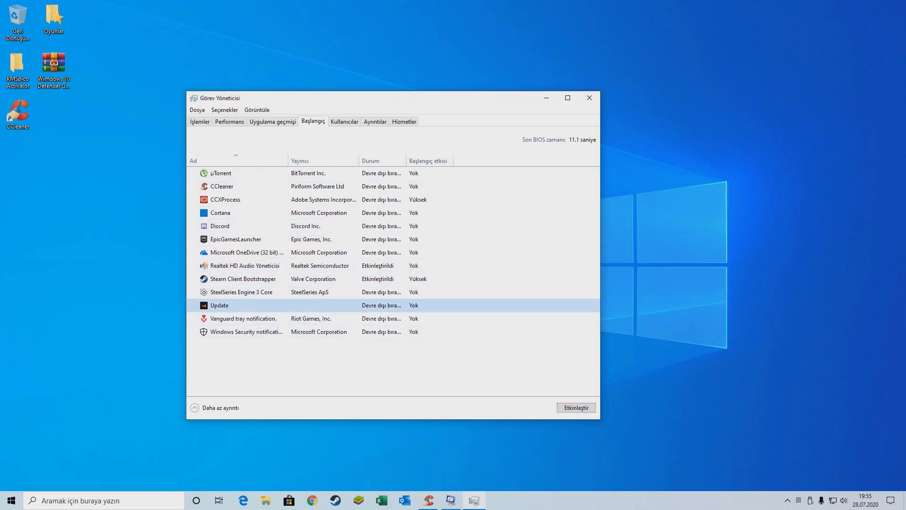
click(589, 98)
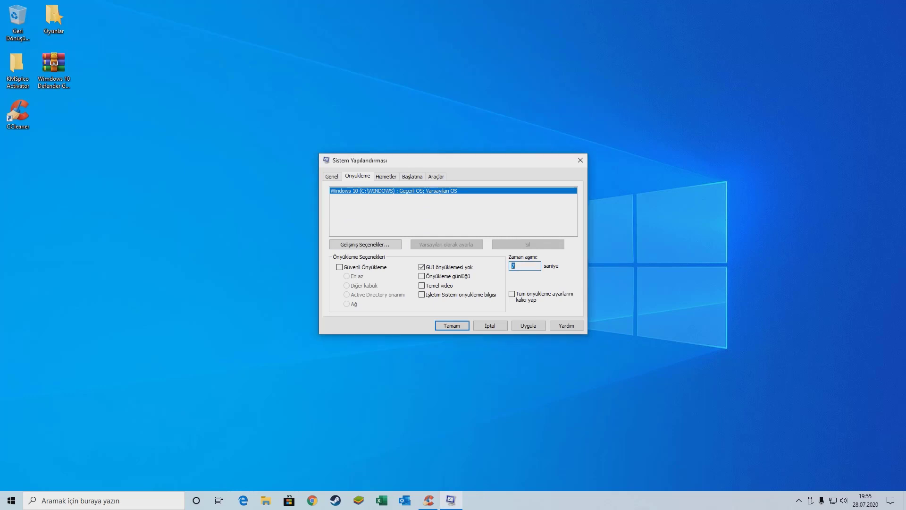
In the advanced boot options, set İşlemci Sayısı to 12, leave Bellek üst sınırı unset, and accept
click(366, 190)
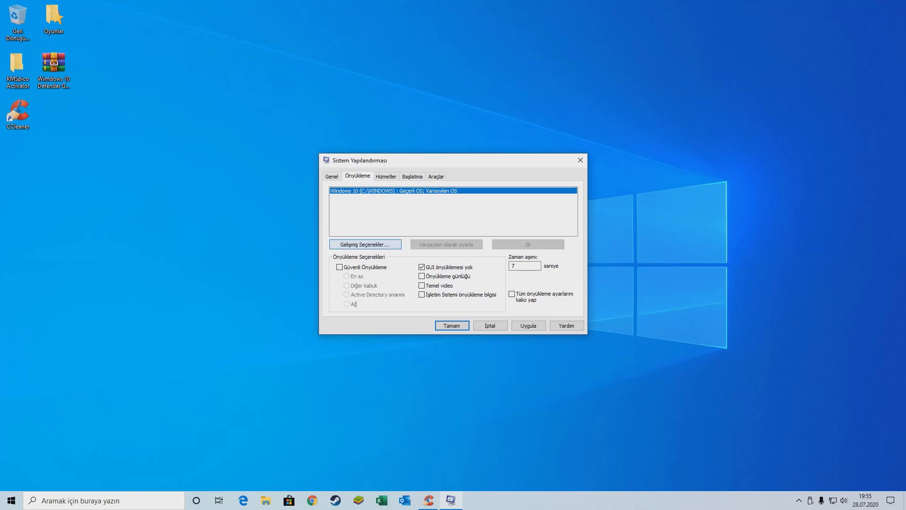
click(399, 189)
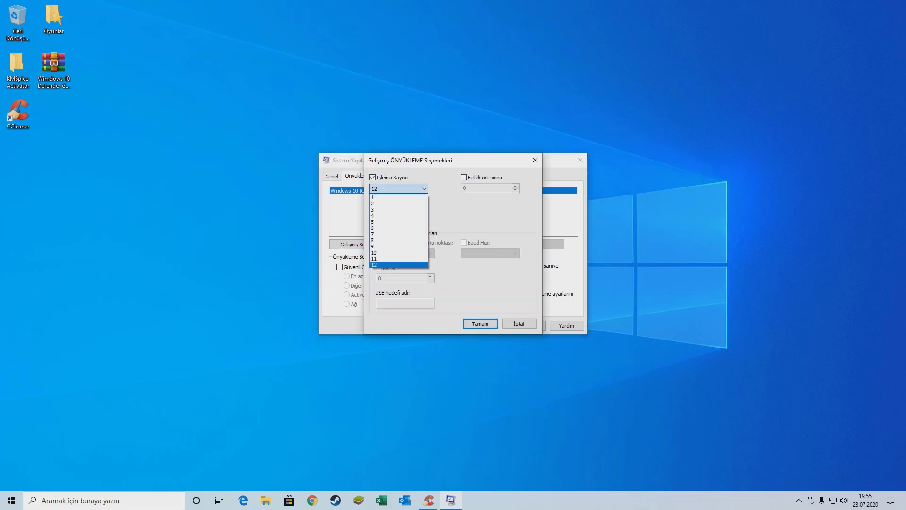
click(399, 264)
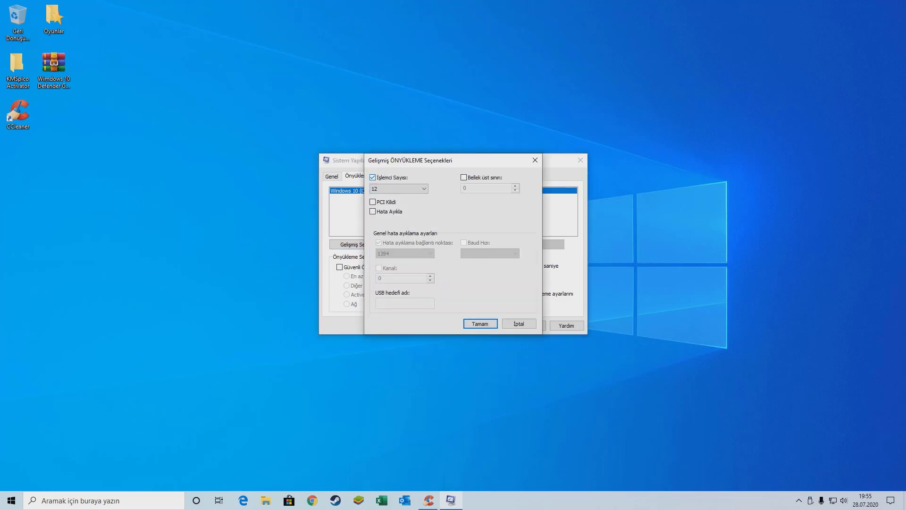
click(399, 189)
click(399, 266)
click(464, 178)
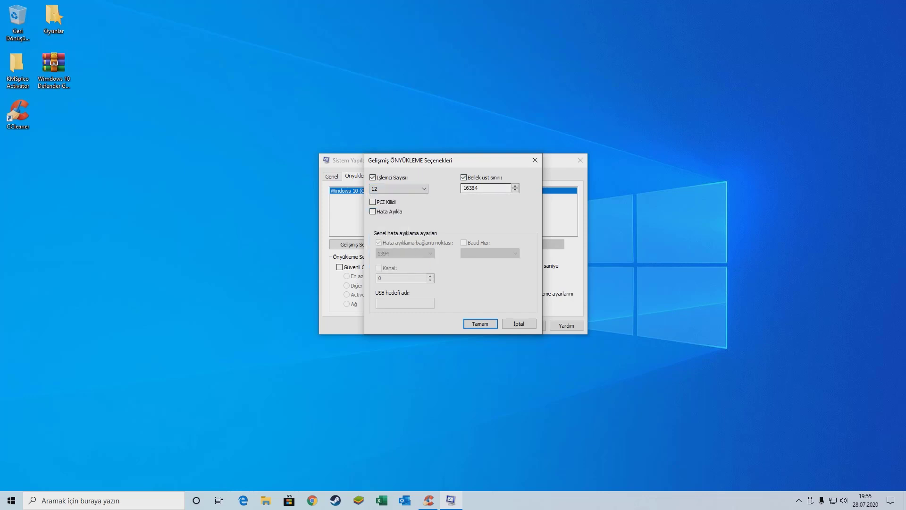
click(516, 186)
click(464, 178)
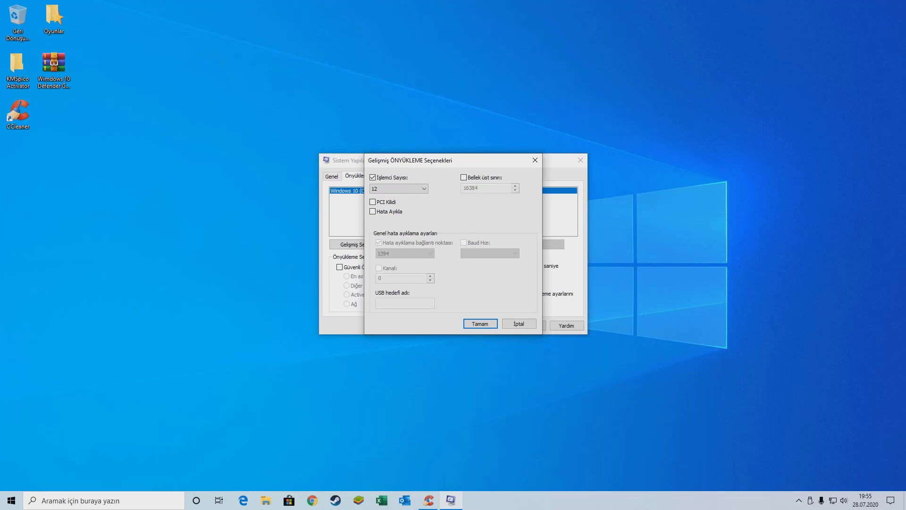
click(482, 324)
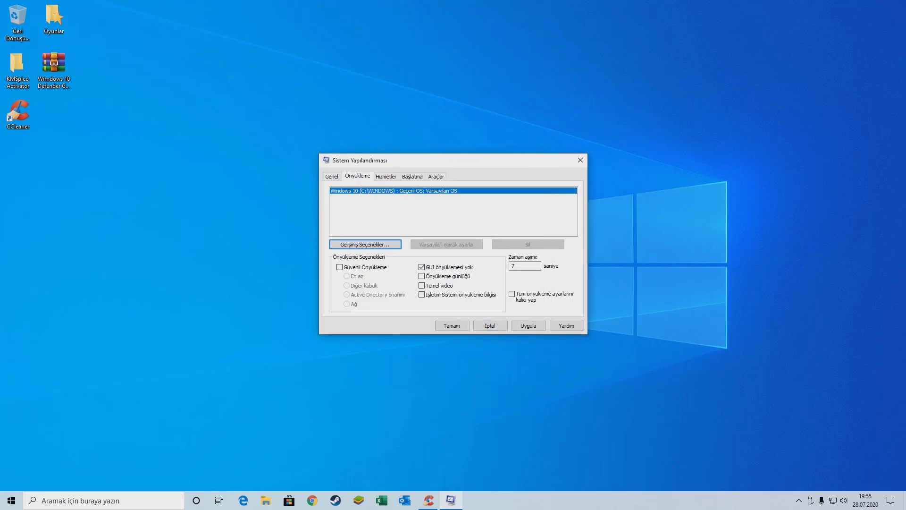
Hide all Microsoft services in the Hizmetler list and review the remaining third-party services
key(ctrl+Tab)
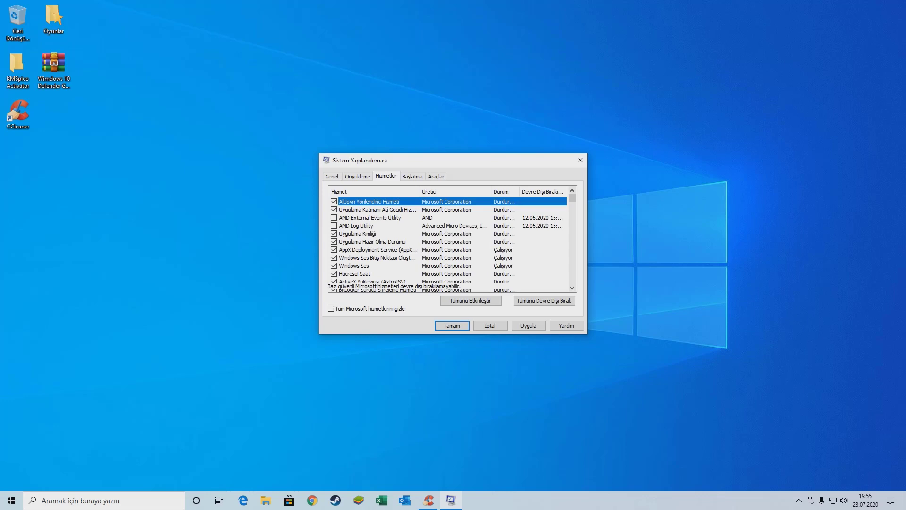
click(331, 308)
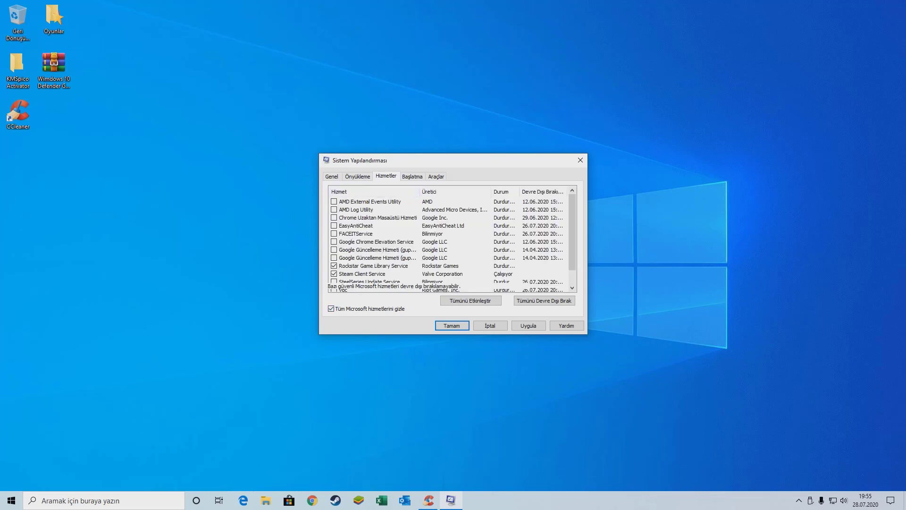
scroll(453, 240, down, 1)
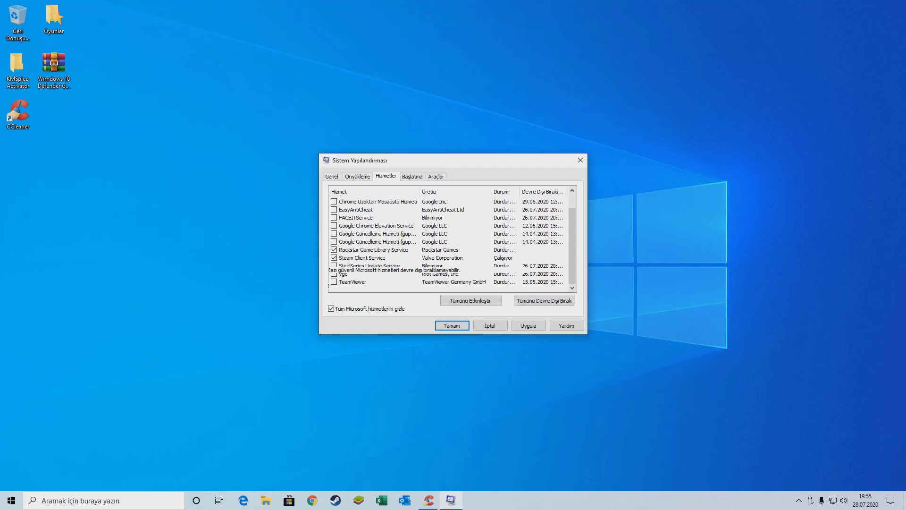
scroll(452, 241, up, 1)
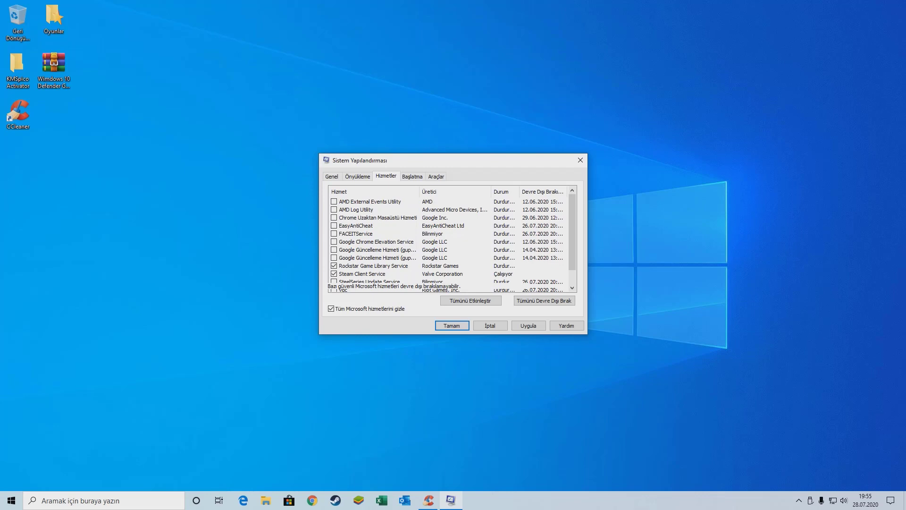
scroll(452, 240, down, 1)
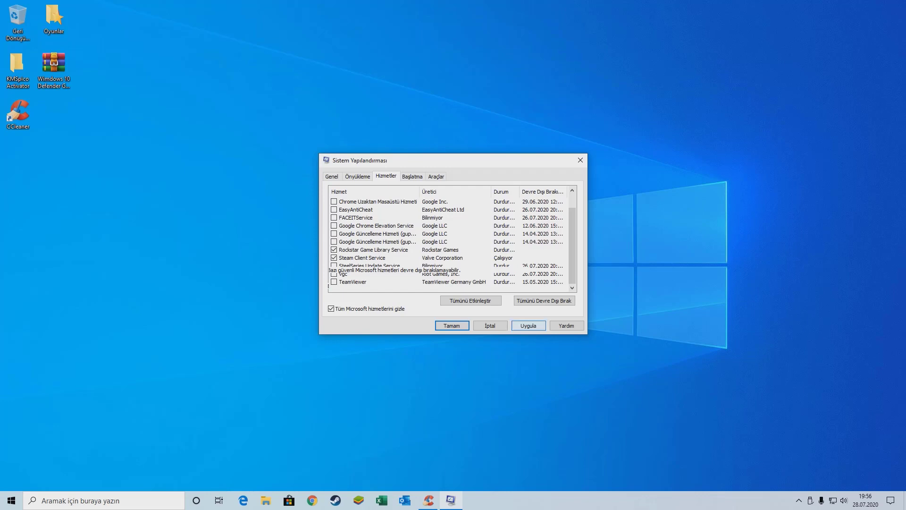
Look over the Başlatma and Araçlar pages, apply the configuration changes and close Sistem Yapılandırması to return to the desktop
click(412, 177)
click(436, 176)
click(454, 242)
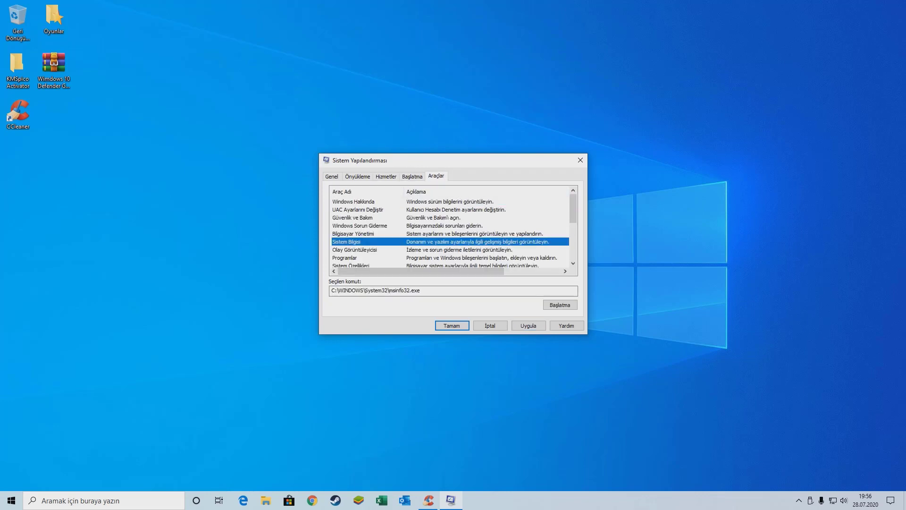
scroll(453, 241, down, 4)
click(529, 325)
click(452, 325)
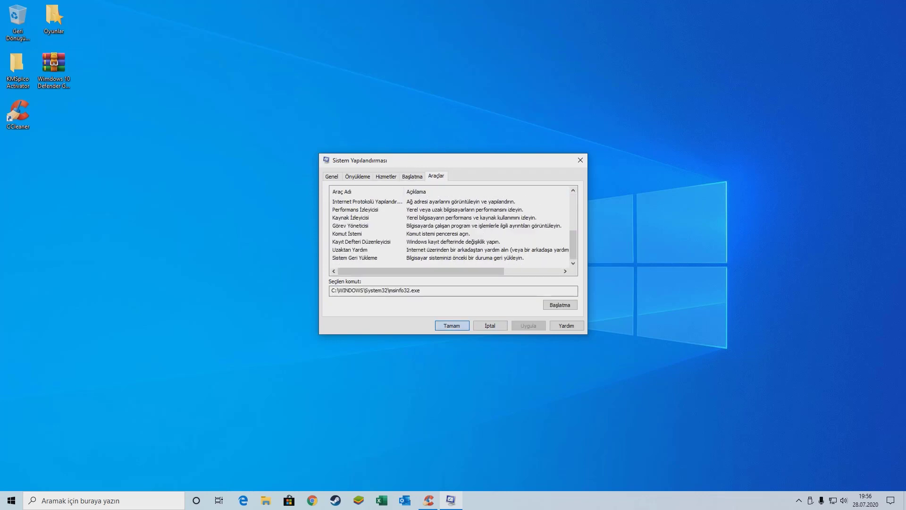
right_click(365, 160)
right_click(206, 98)
click(229, 140)
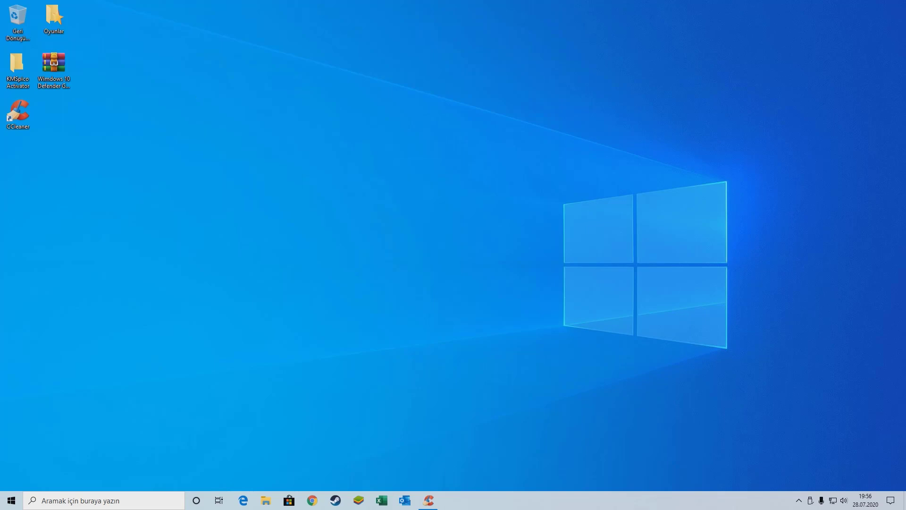
Open CCleaner from the desktop and move its window higher on the screen
click(18, 114)
double_click(17, 113)
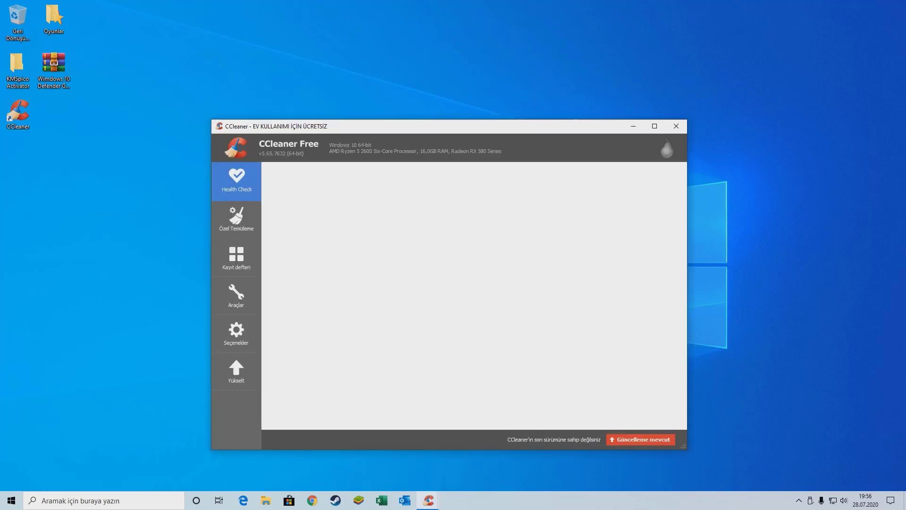
click(513, 316)
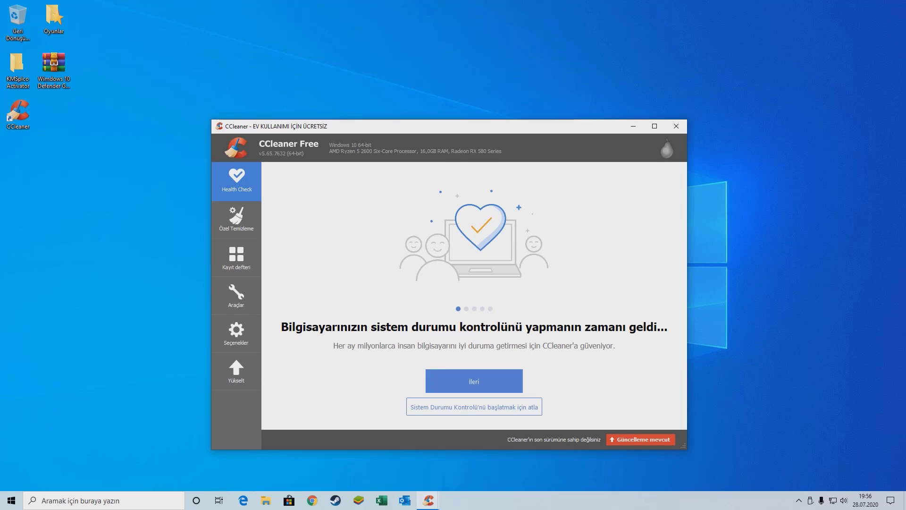
drag(366, 127, 384, 72)
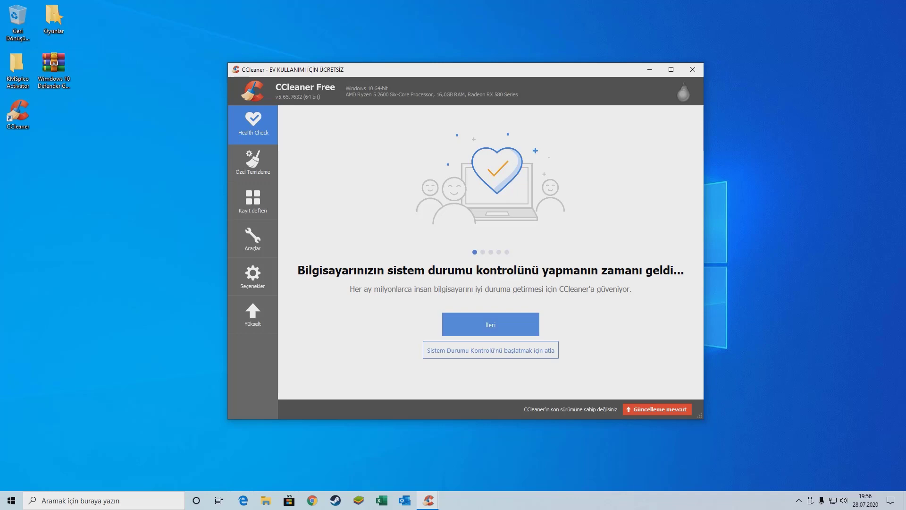
Go through the Health Check introduction, run the check and clean the detected issues with Daha iyi hâle getirin
click(490, 324)
click(491, 324)
click(491, 324)
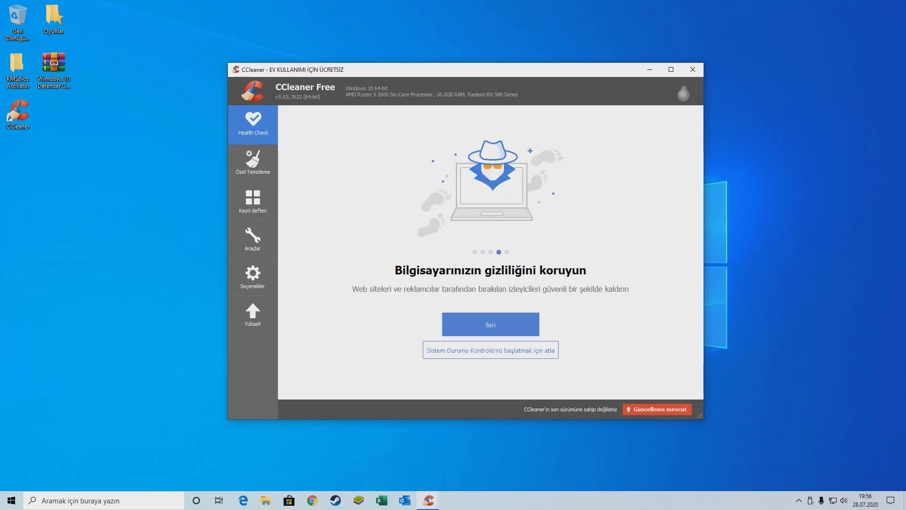
click(491, 324)
click(490, 324)
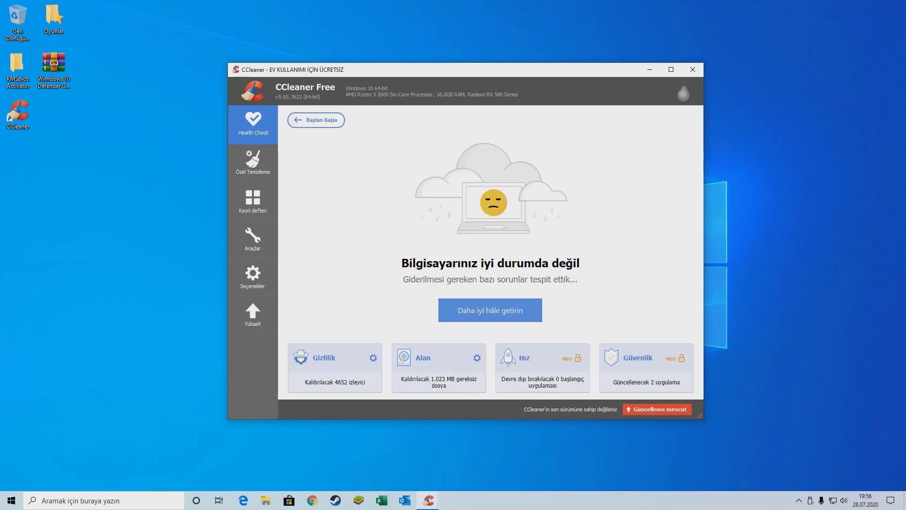
key(Return)
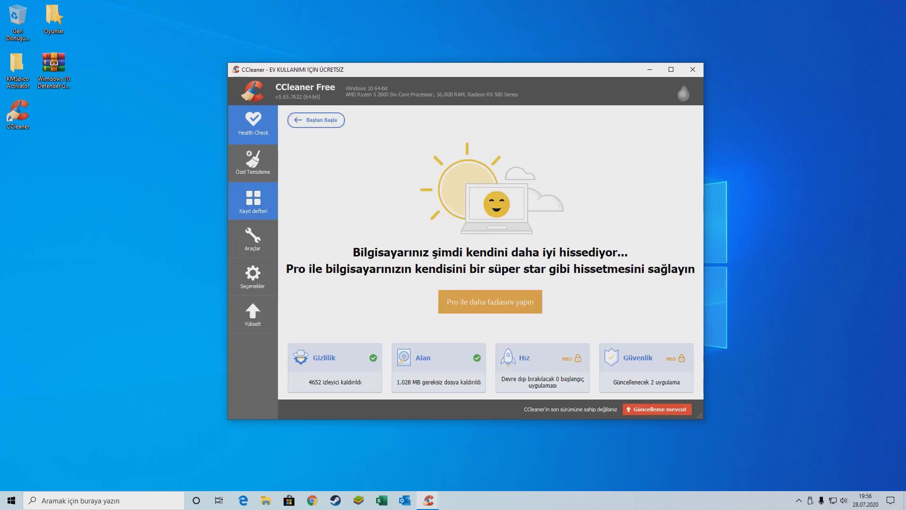
Run the Özel Temizleme analysis, choosing to ignore the Microsoft Edge background warning and continue
click(253, 163)
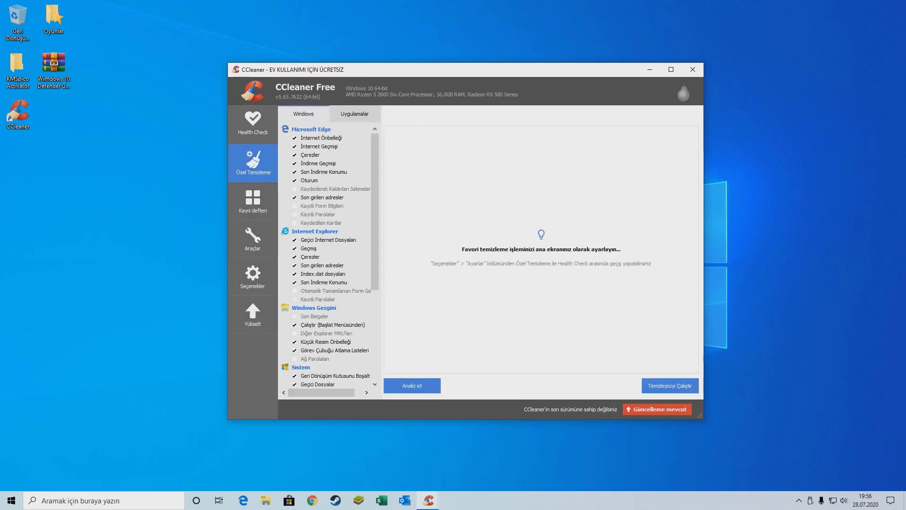
click(412, 386)
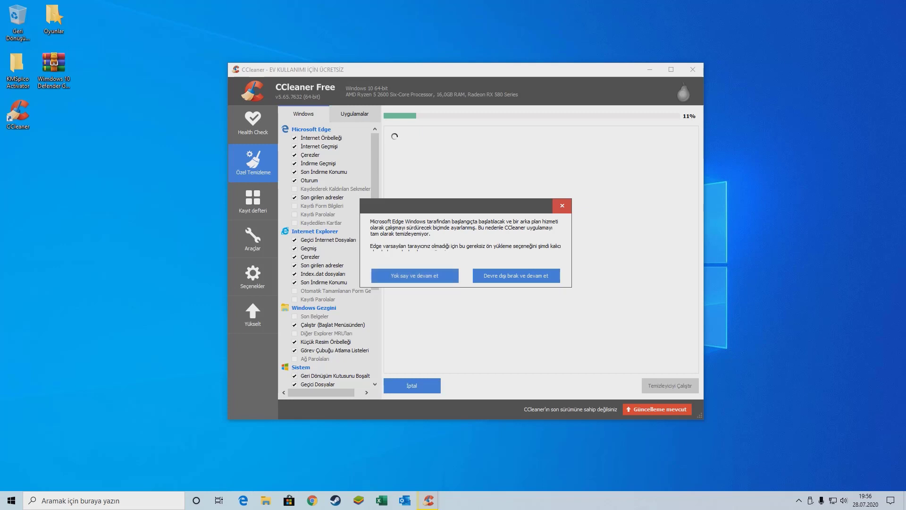
click(415, 275)
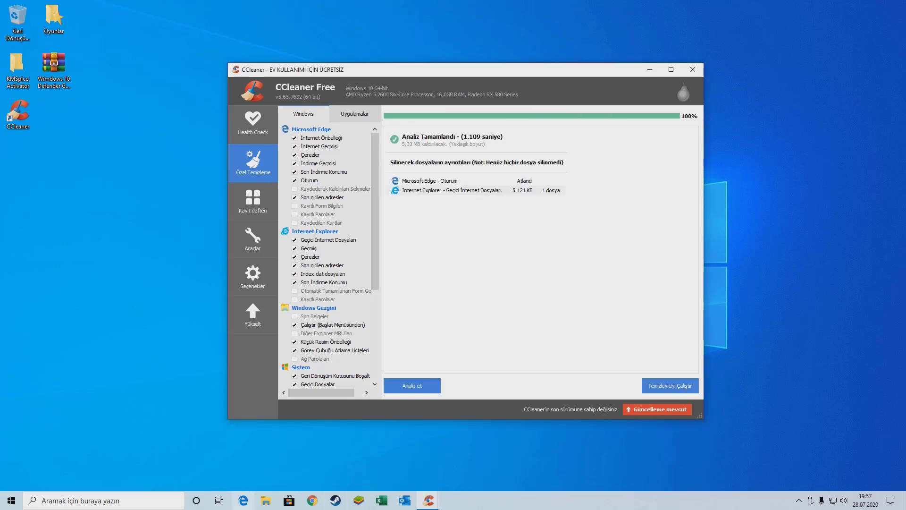
Switch to Görev Yöneticisi, end the running Microsoft Edge task and close the task manager
right_click(521, 500)
click(556, 463)
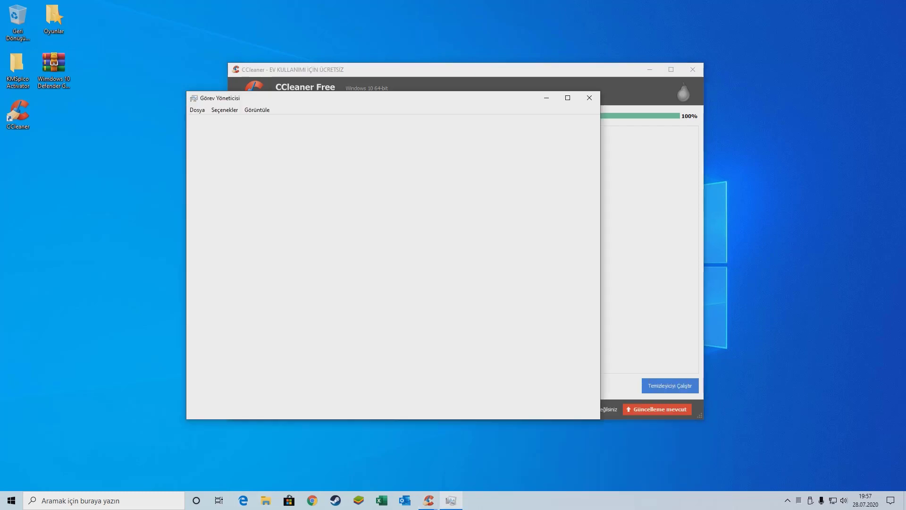
click(255, 324)
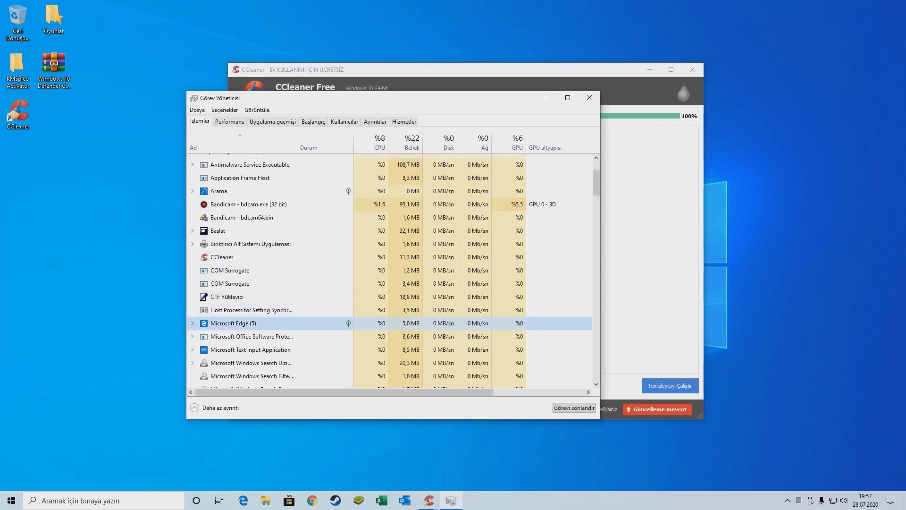
click(574, 408)
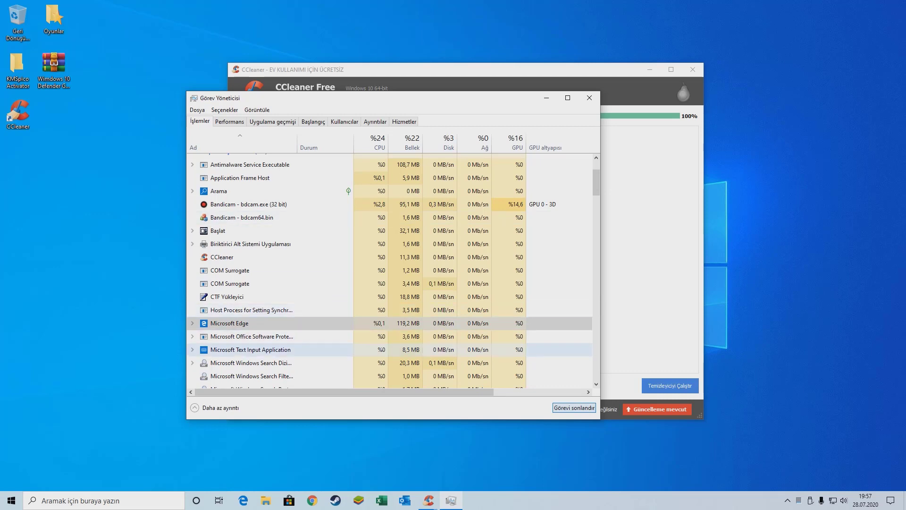
click(255, 337)
click(574, 408)
click(590, 98)
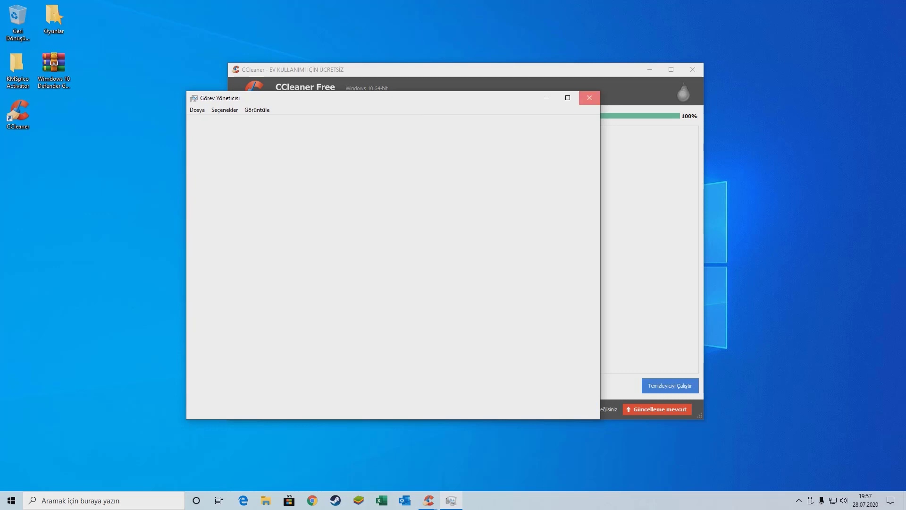
Analyze with Özel Temizleme, run the cleaner twice with deletion confirmed for the Windows and Uygulamalar items, and analyze again
click(412, 385)
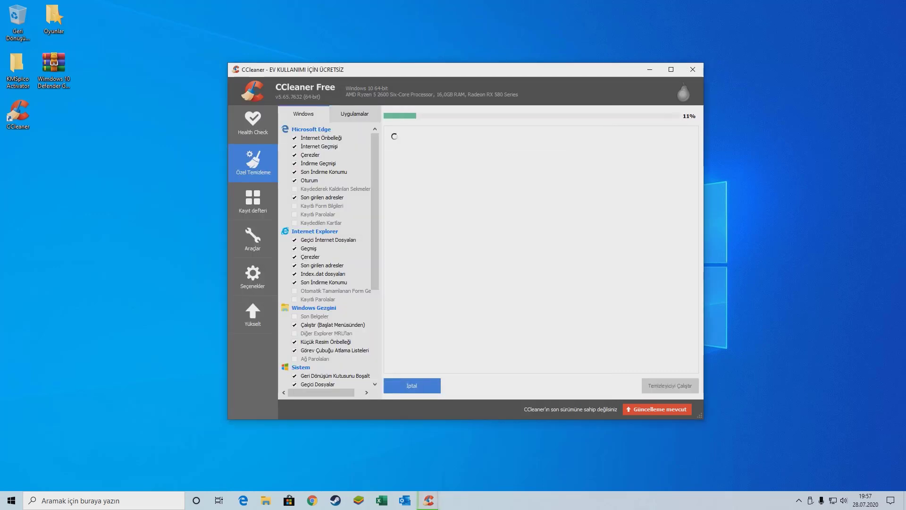
click(670, 385)
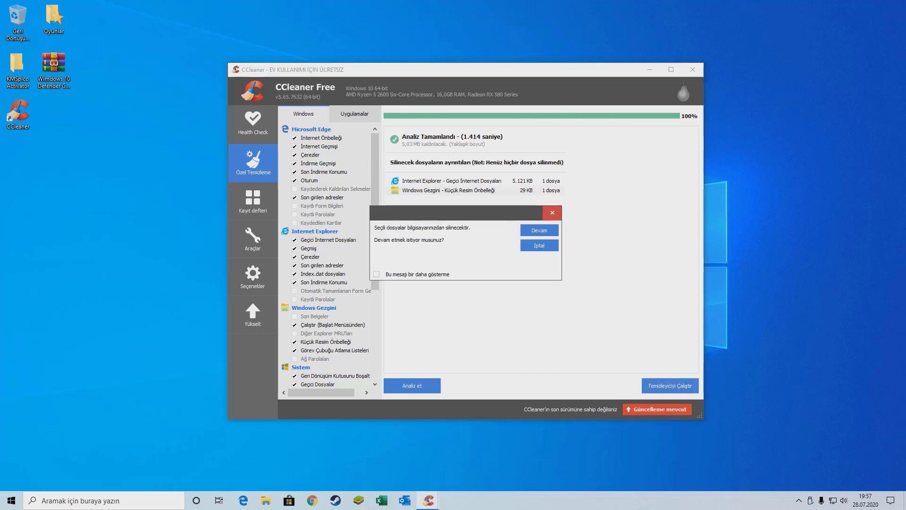
click(539, 231)
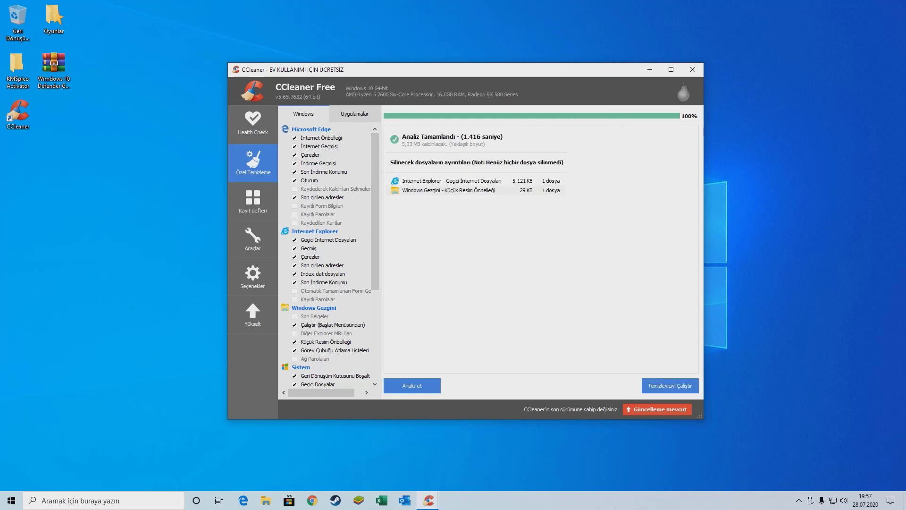
click(670, 386)
click(538, 230)
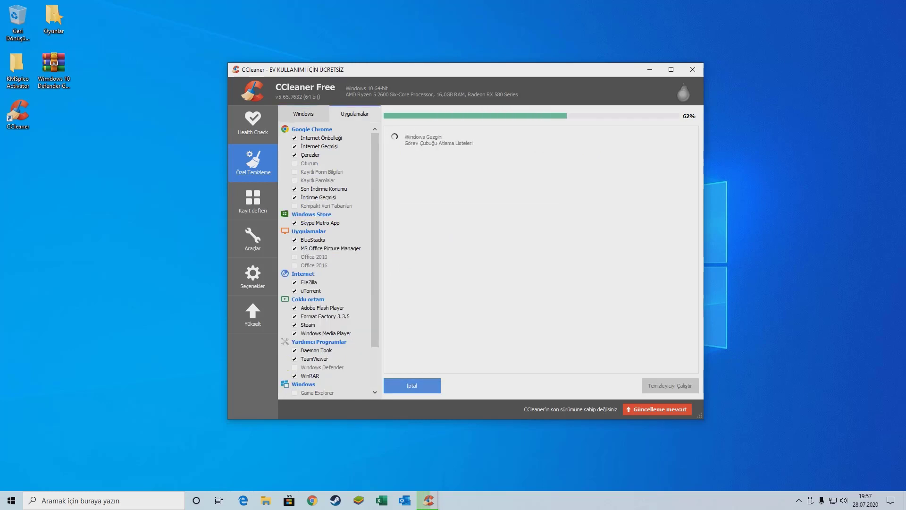
click(412, 386)
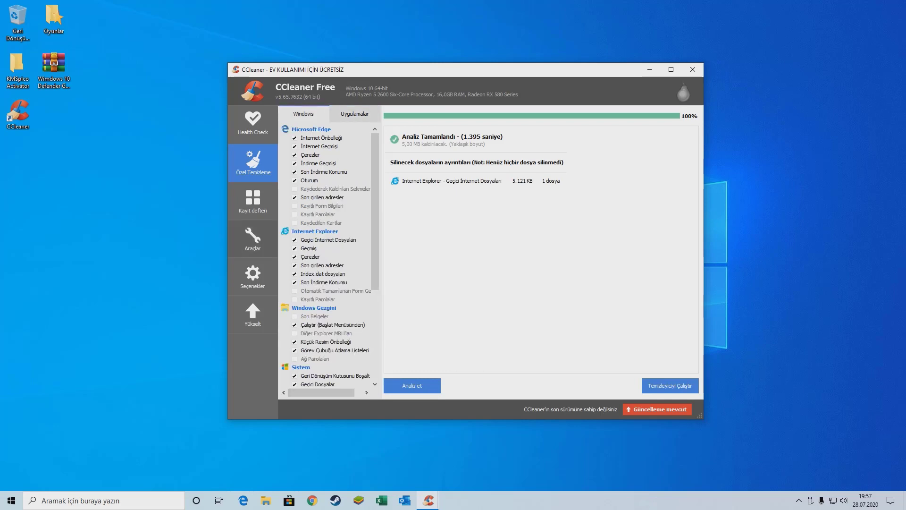
Scan the registry for issues in Kayıt defteri and fix all selected ones without backing up the registry
click(253, 201)
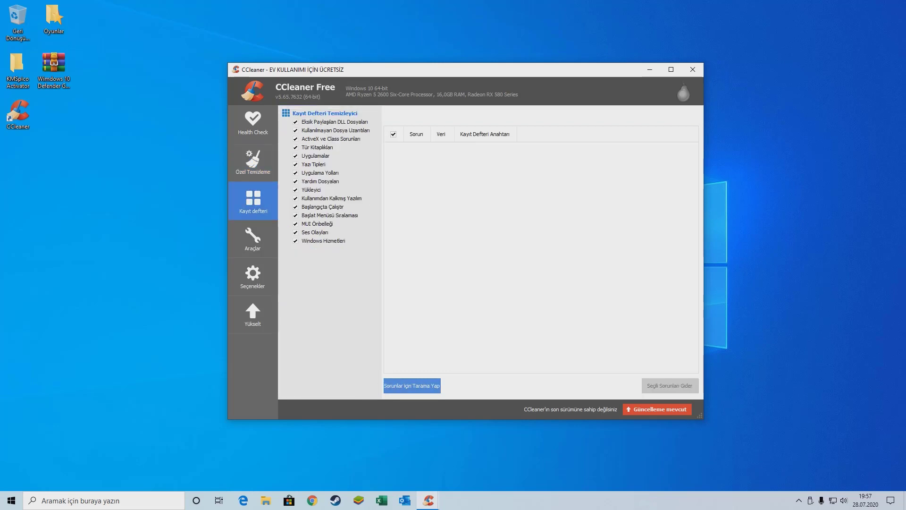
click(412, 385)
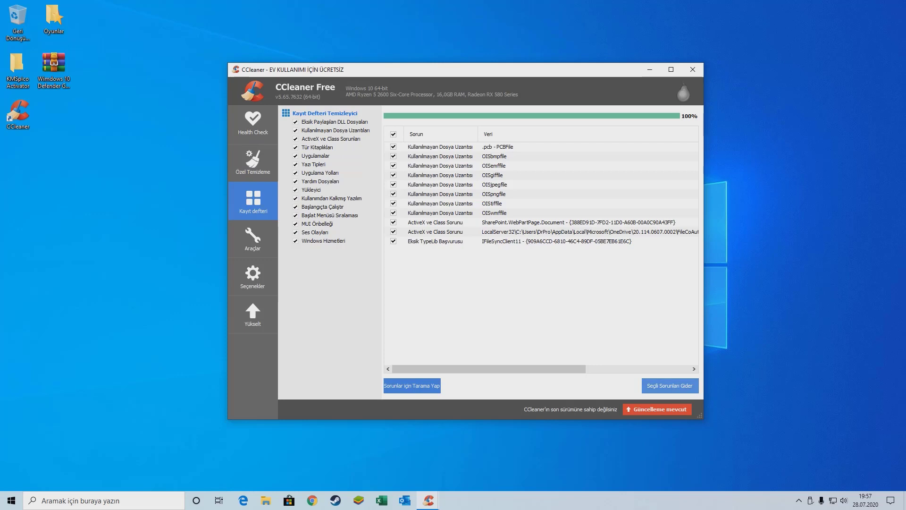
click(670, 386)
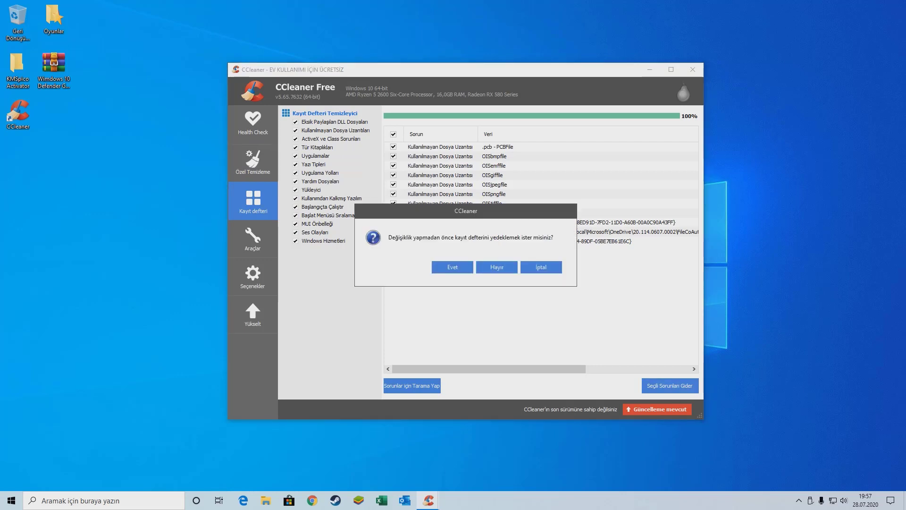
click(498, 267)
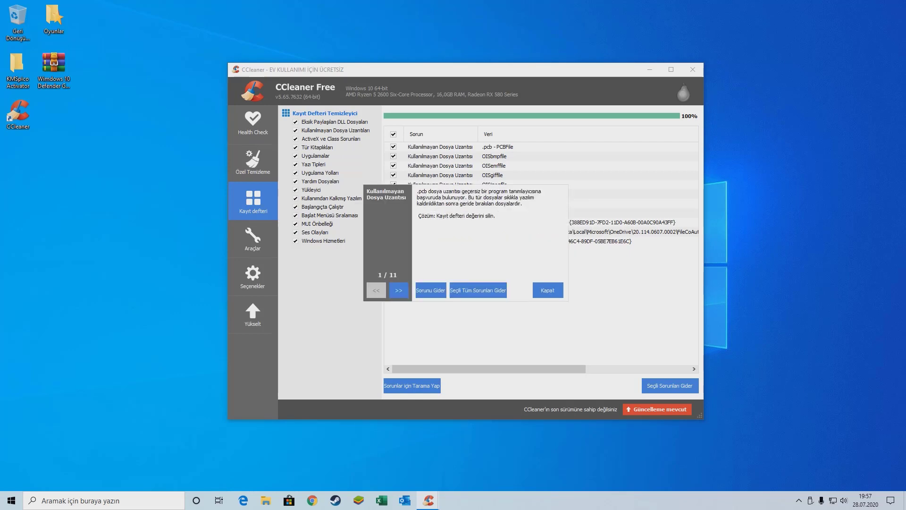
click(477, 290)
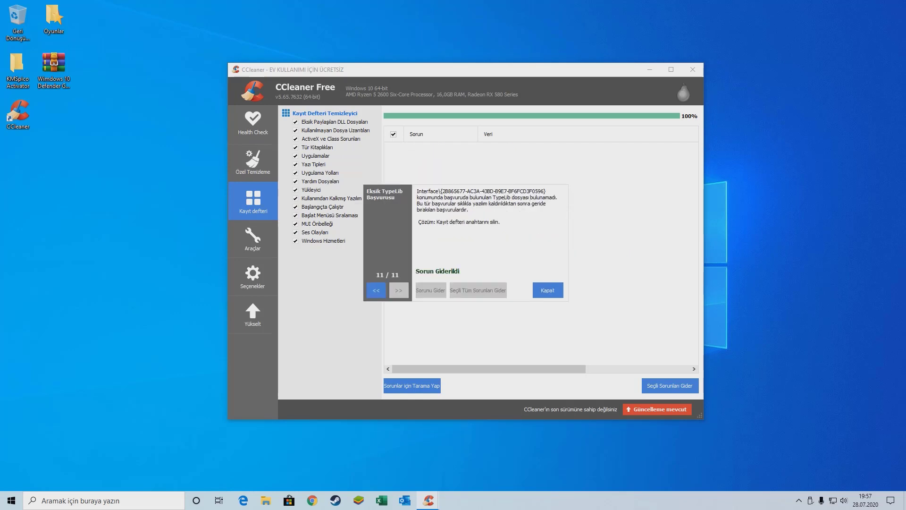
click(548, 289)
Look through Araçlar and examine the Windows startup programs in Başlatma, including Discord, EpicGamesLauncher, FACEIT and RTHDVCPL
click(252, 238)
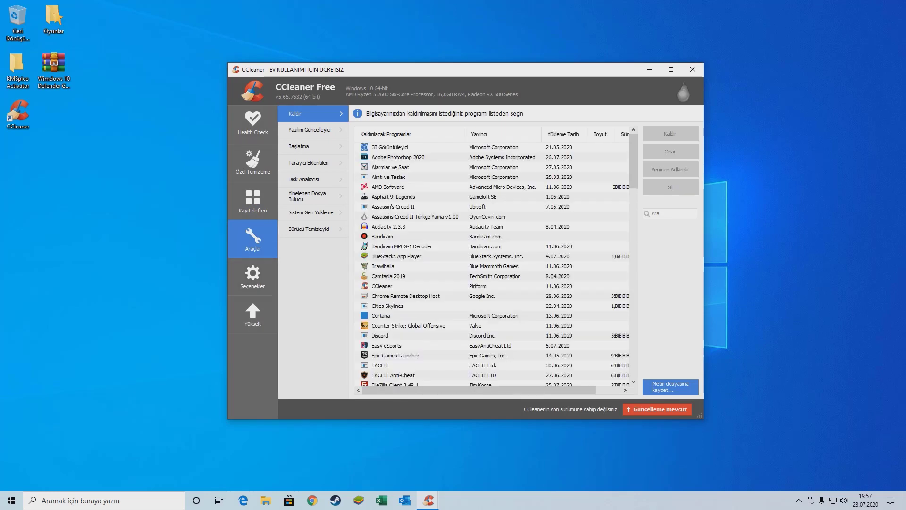
click(310, 130)
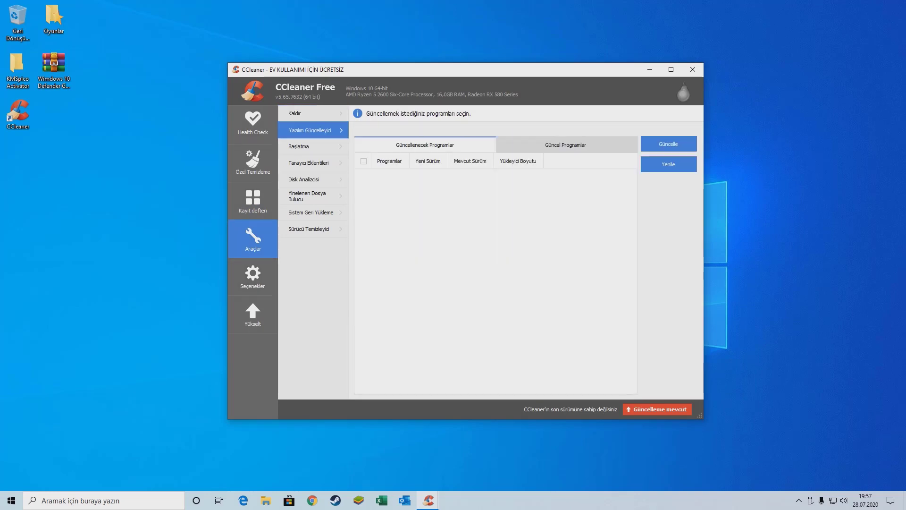
click(309, 163)
click(300, 147)
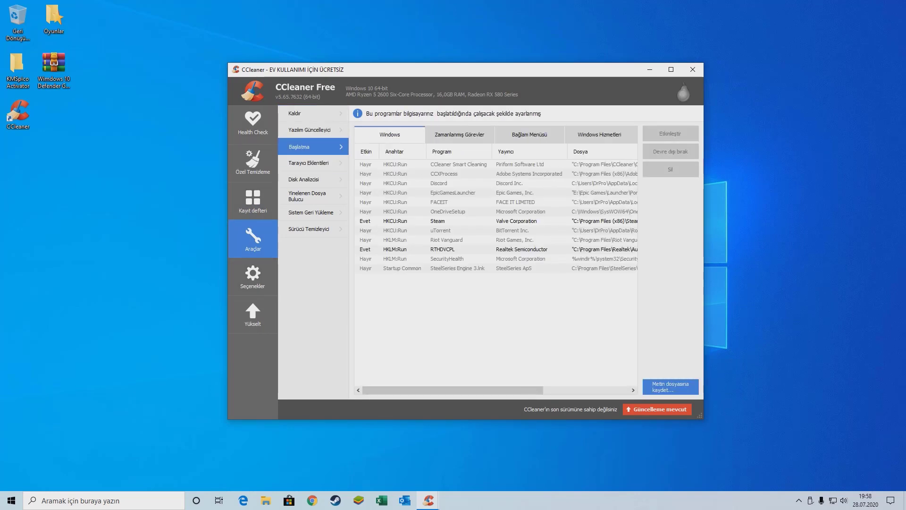
click(439, 183)
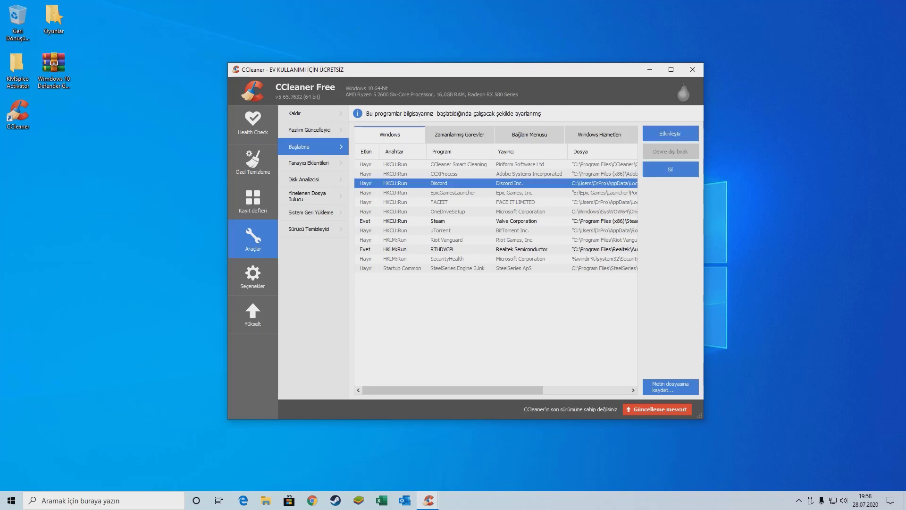
click(458, 164)
click(453, 192)
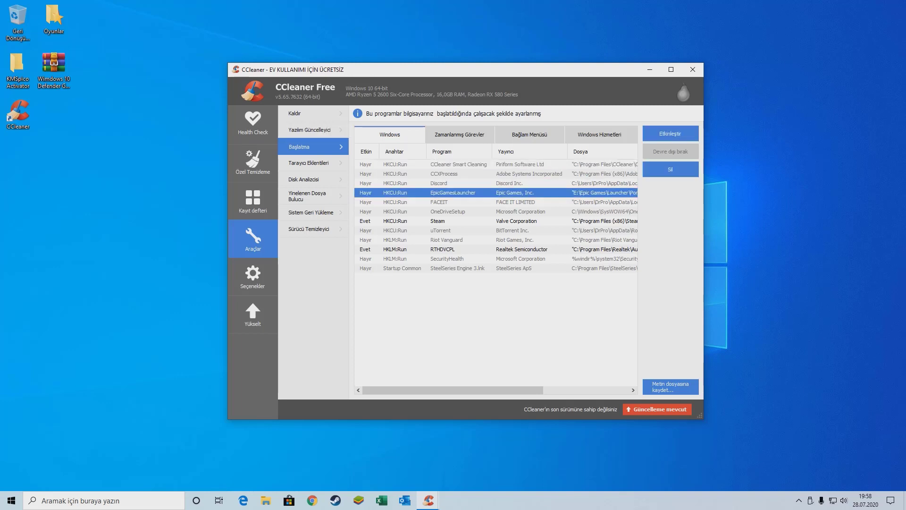
click(439, 202)
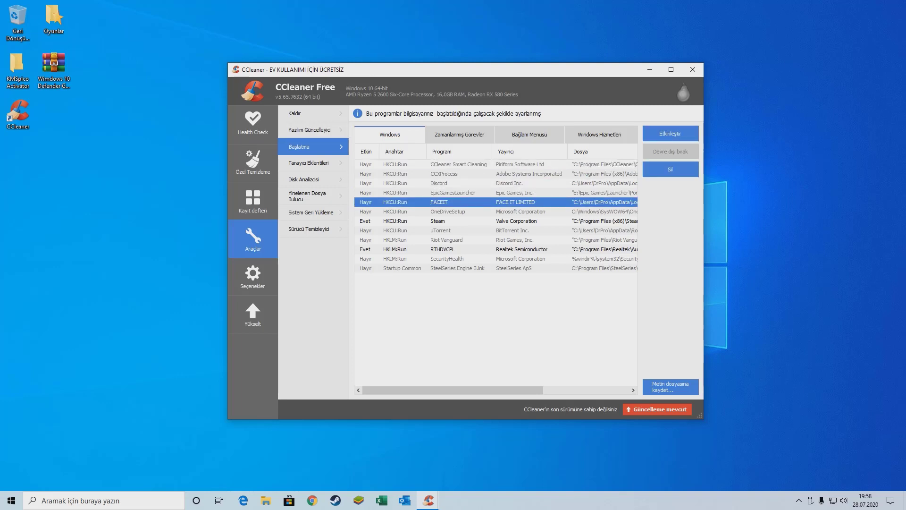
click(443, 249)
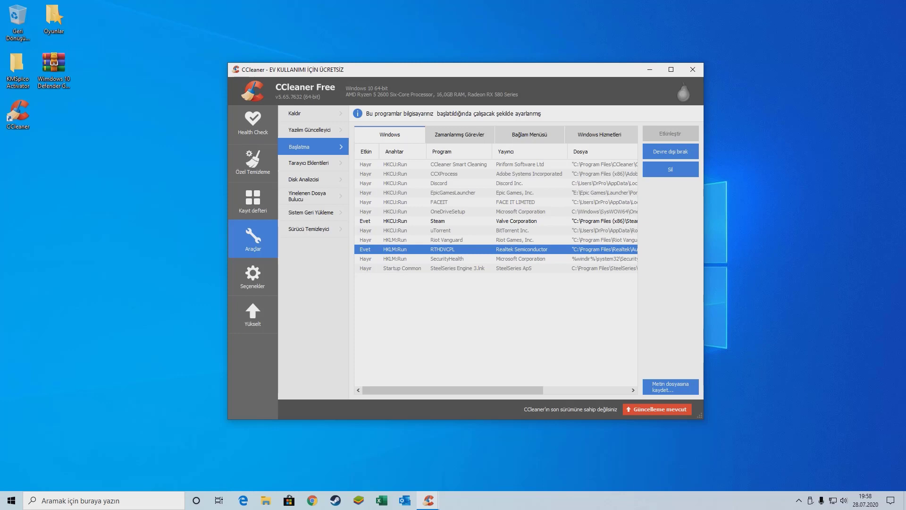
Examine the Zamanlanmış Görevler and Bağlam Menüsü startup entries, including BlueStacksHelper and CCleanerSkipUAC
click(459, 134)
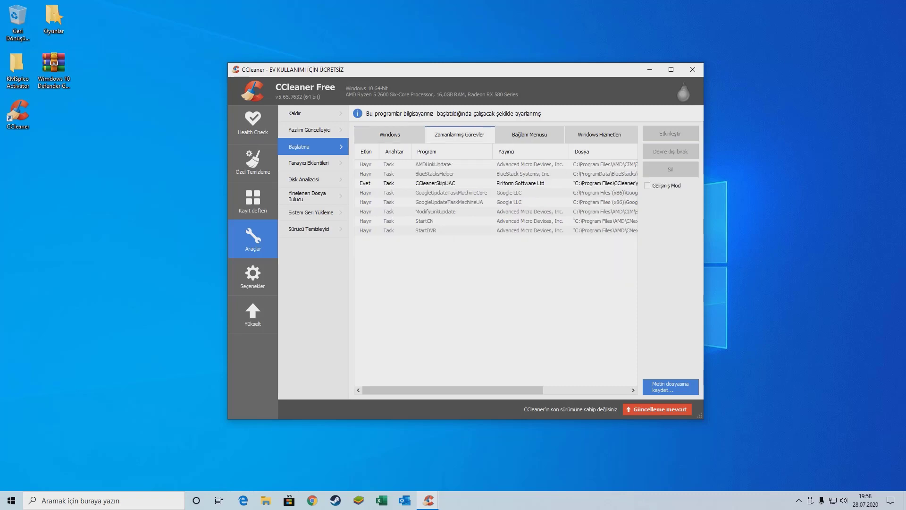
click(435, 174)
click(435, 183)
click(529, 135)
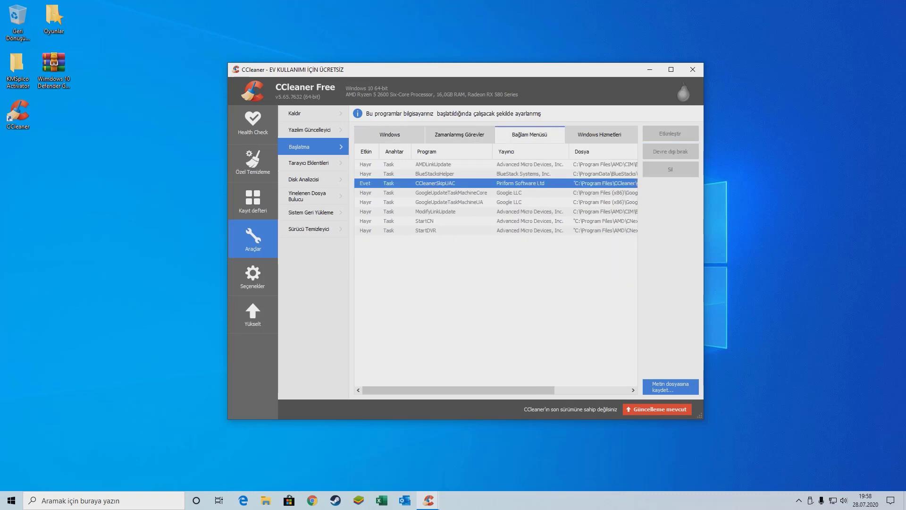
click(599, 135)
click(530, 134)
Examine the Windows Hizmetleri entries with Gelişmiş Mod on and off, return to the Windows startup list and close CCleaner
click(599, 134)
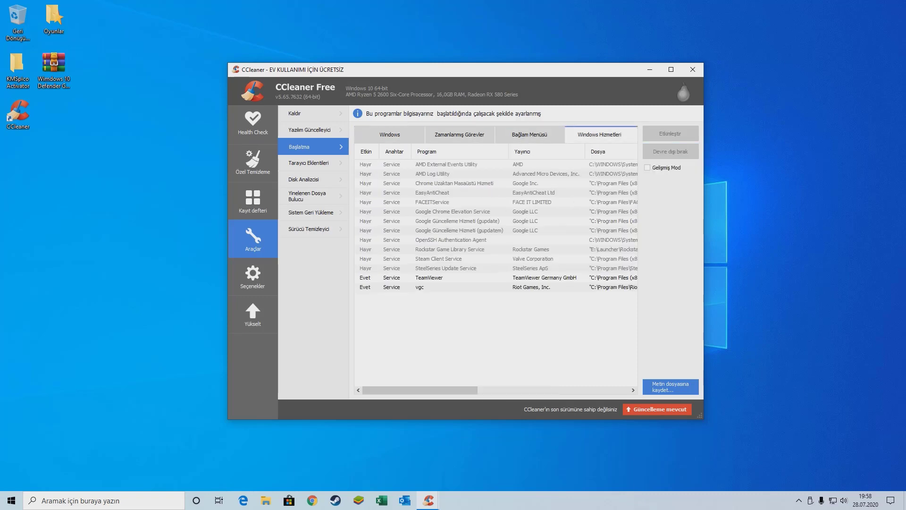
click(432, 174)
click(671, 152)
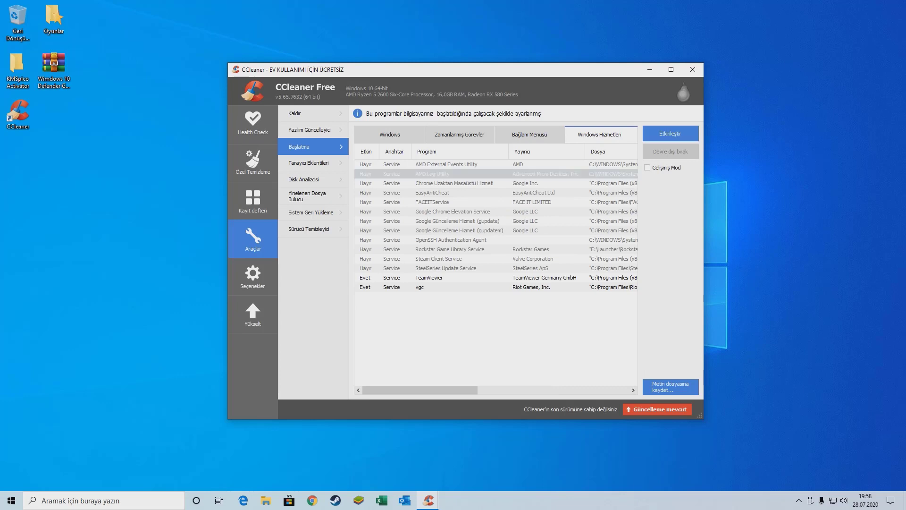
click(444, 183)
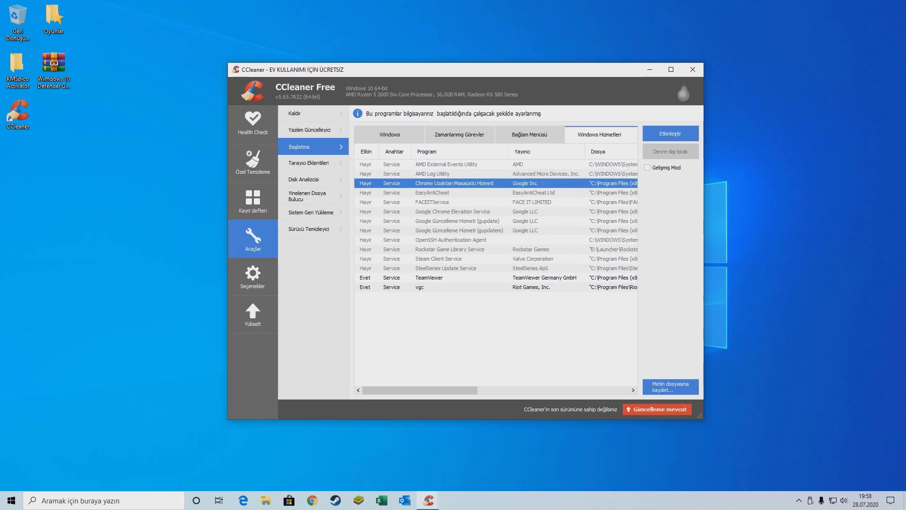
click(647, 168)
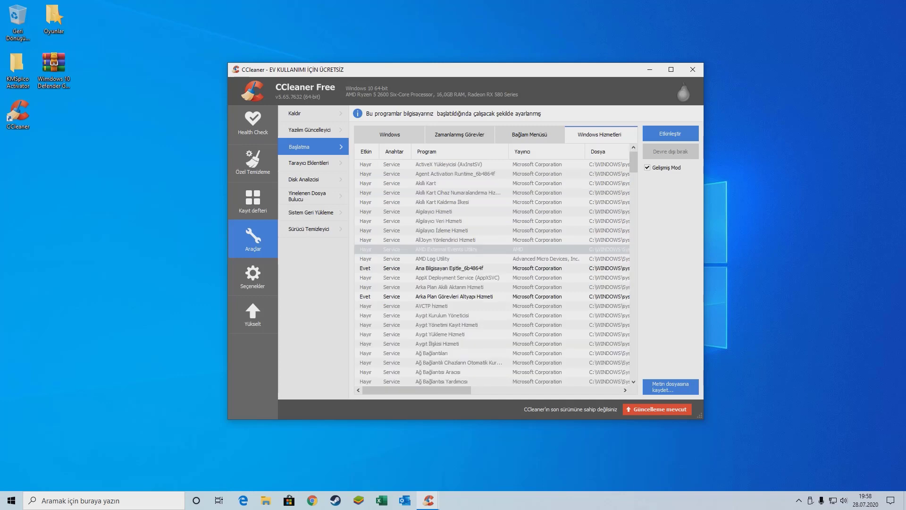
scroll(495, 273, down, 20)
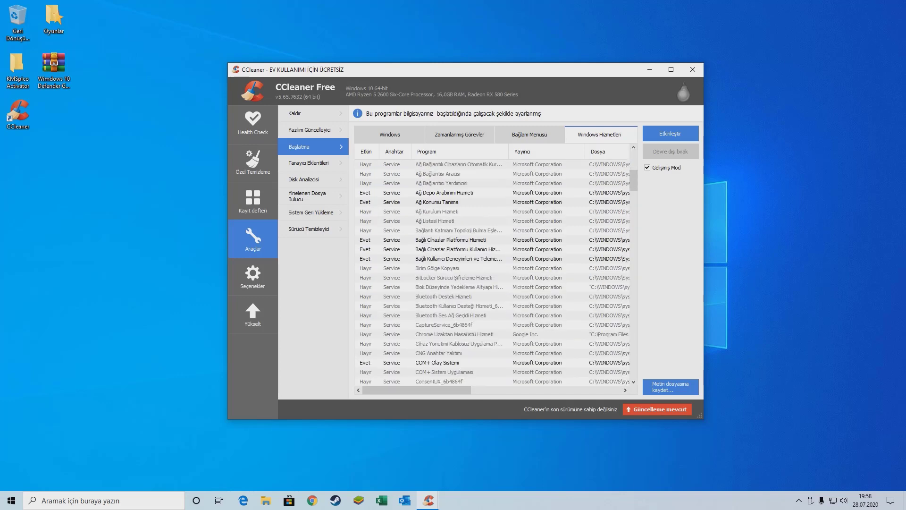
scroll(495, 273, down, 1)
click(647, 168)
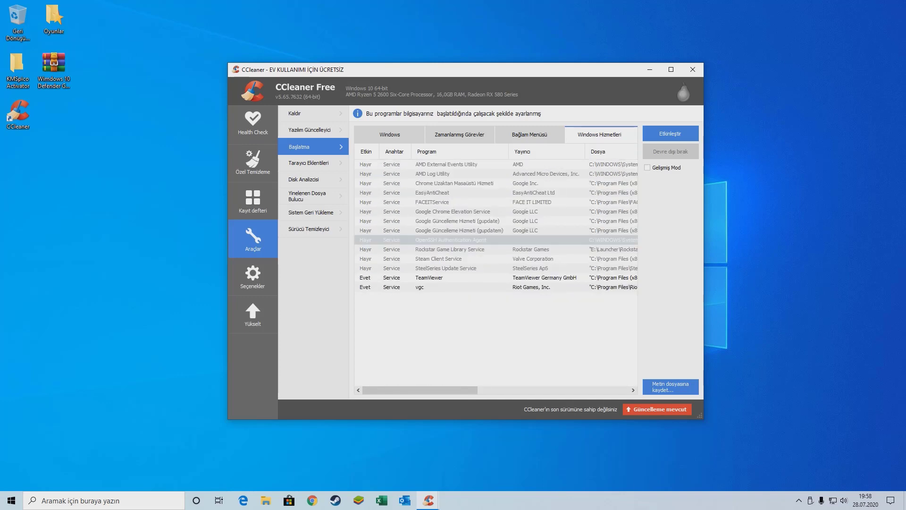
click(390, 134)
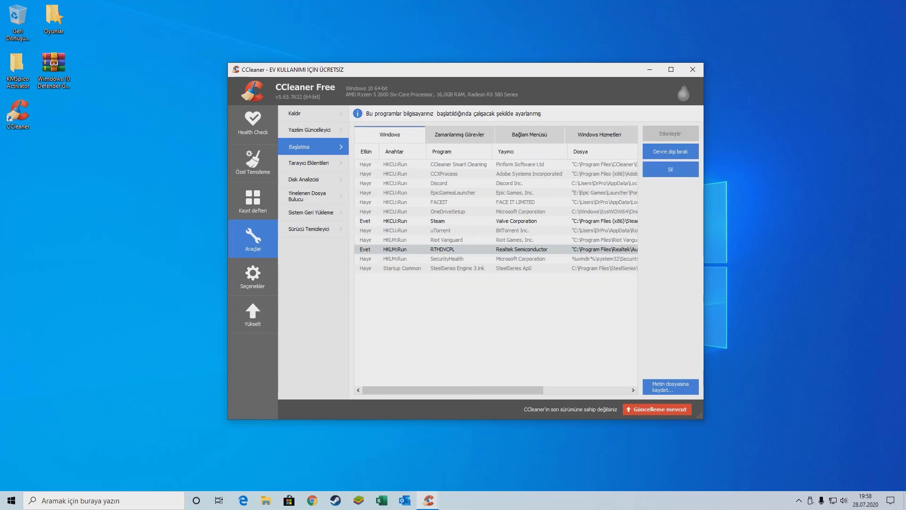
click(693, 70)
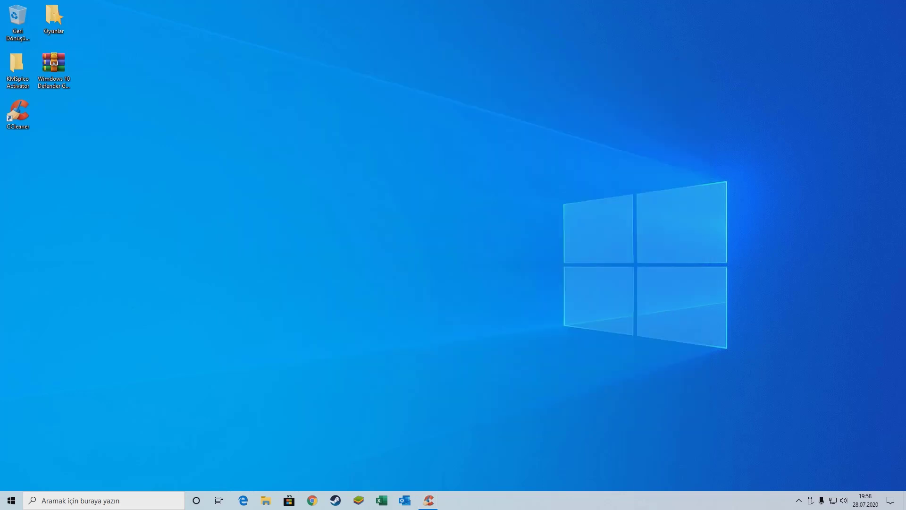
Open Görev Yöneticisi and show the detailed list of running processes under Ayrıntılar
right_click(651, 500)
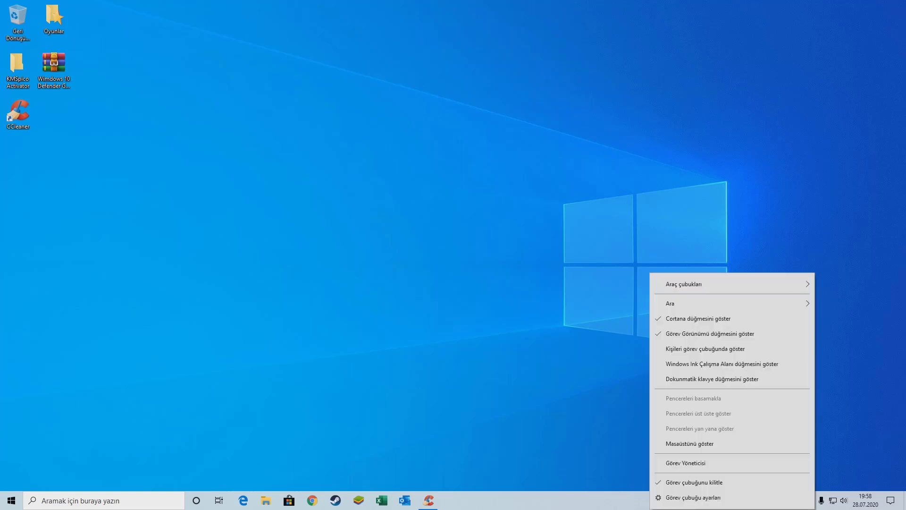
click(690, 462)
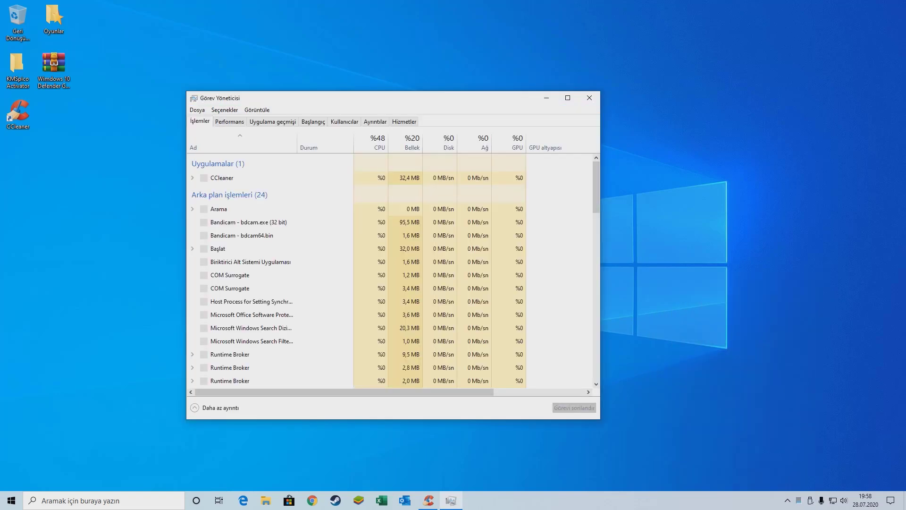
click(375, 121)
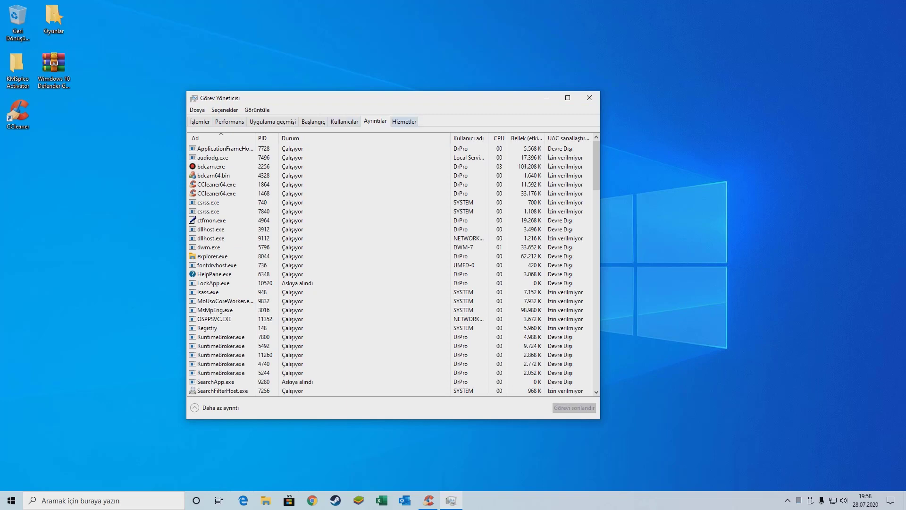
click(368, 265)
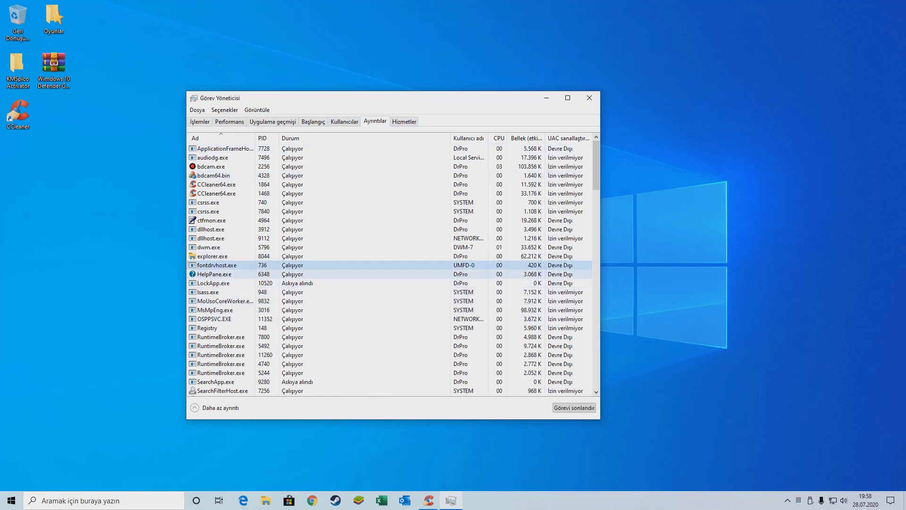
Examine the Öncelik ayarla levels offered for CCleaner64.exe without changing the priority, and close Görev Yöneticisi
click(788, 500)
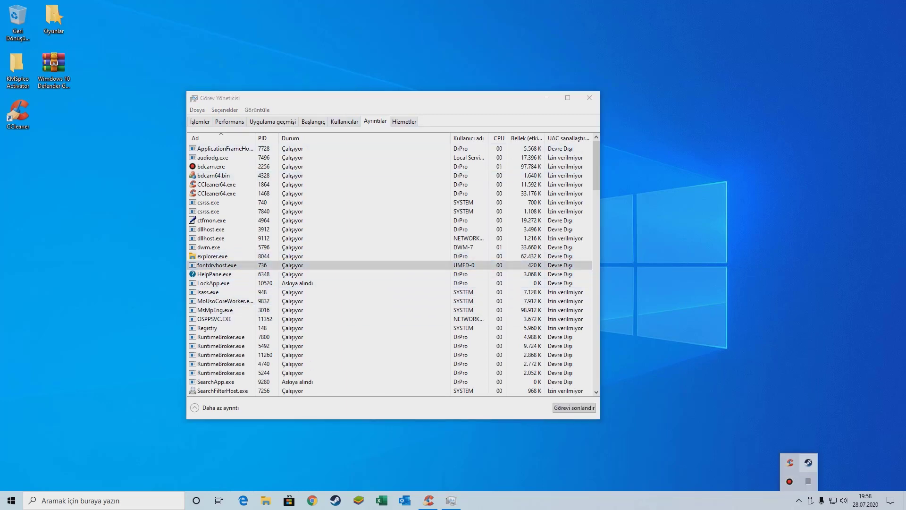
click(18, 114)
click(217, 265)
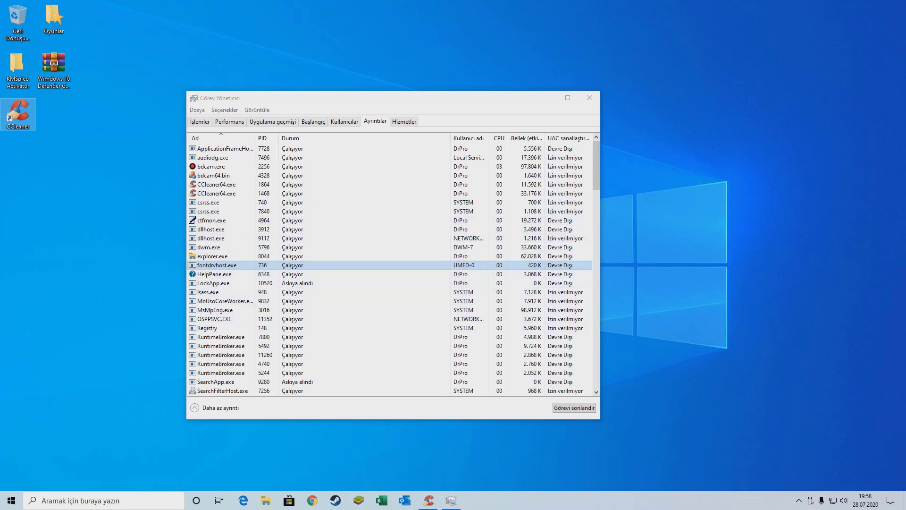
right_click(298, 187)
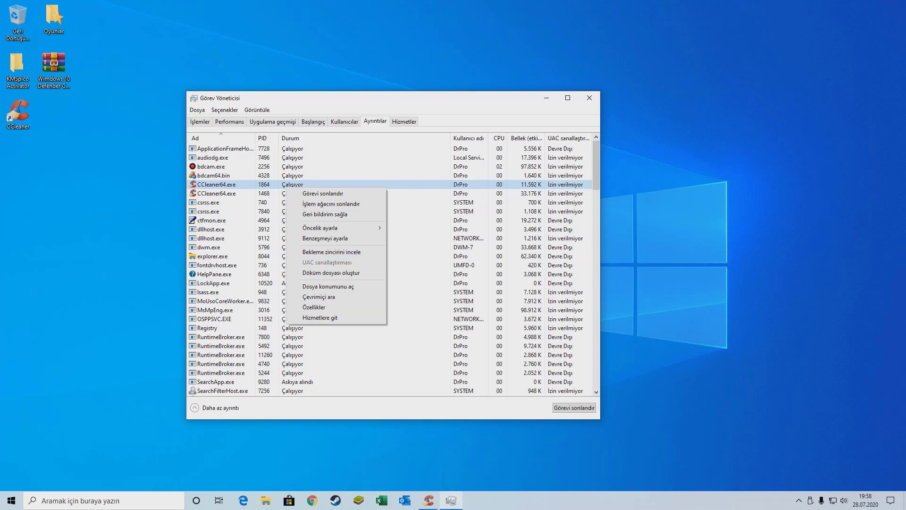
mouse_move(331, 228)
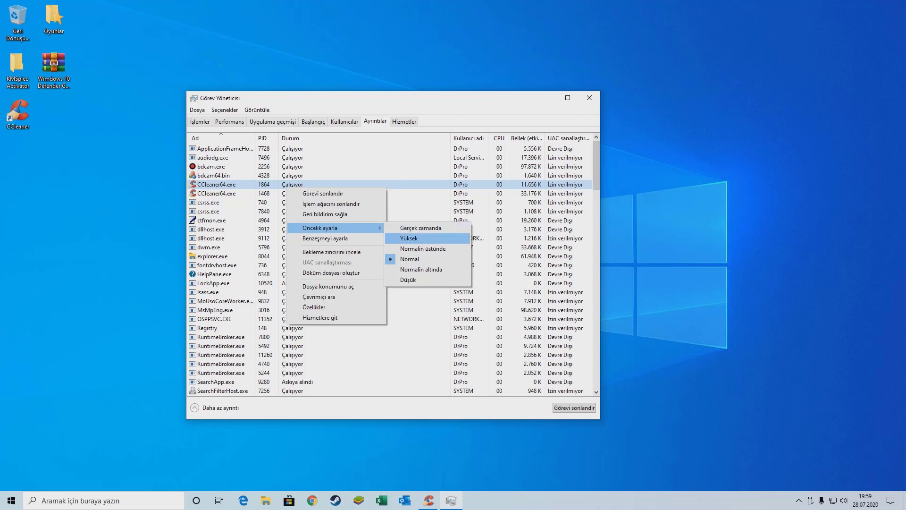
click(419, 203)
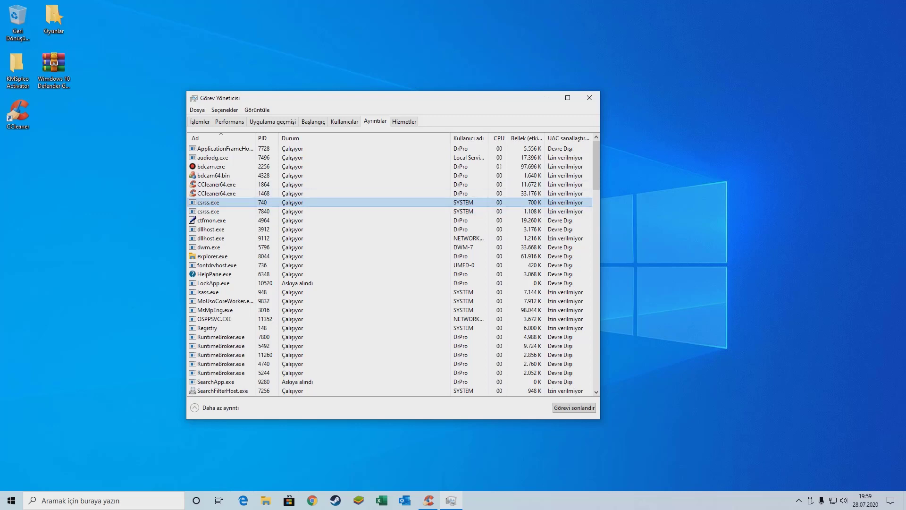
click(589, 98)
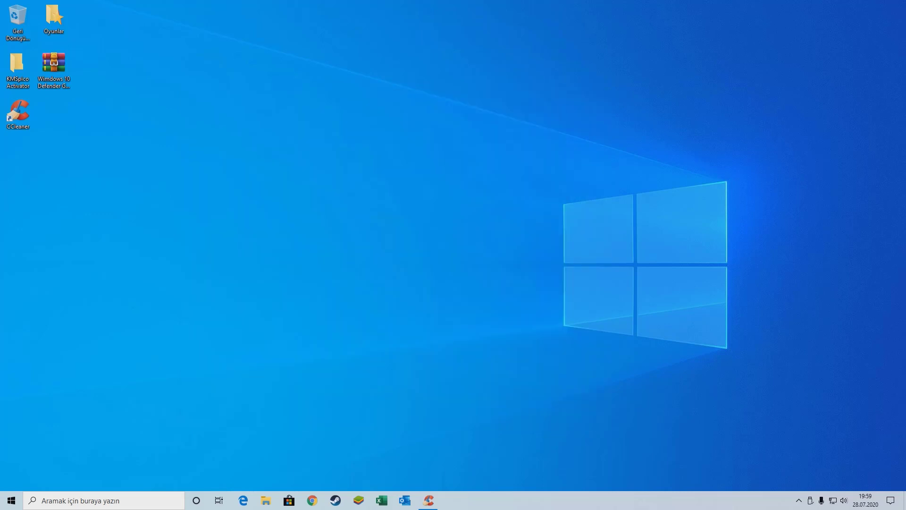
click(798, 500)
click(798, 501)
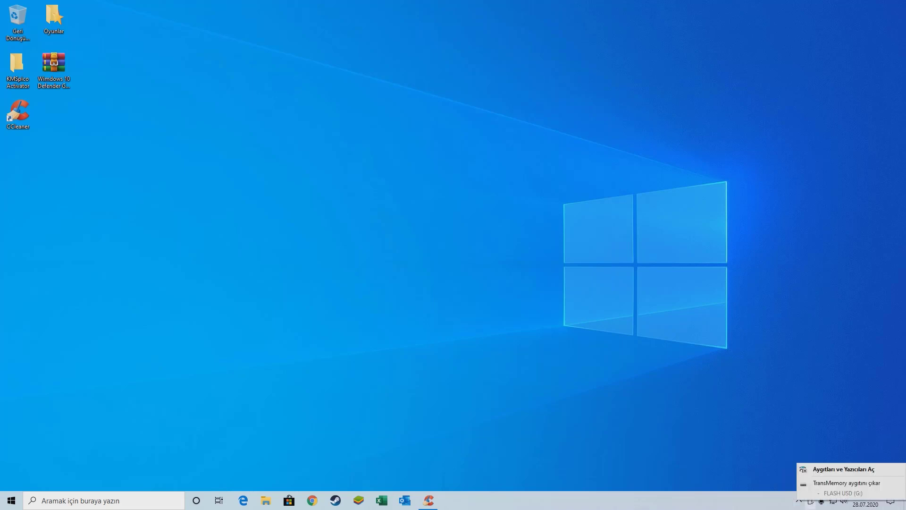
Find the Güç ve uyku settings, open Ek güç ayarları and look briefly at the Güç planı oluştur page
key(super)
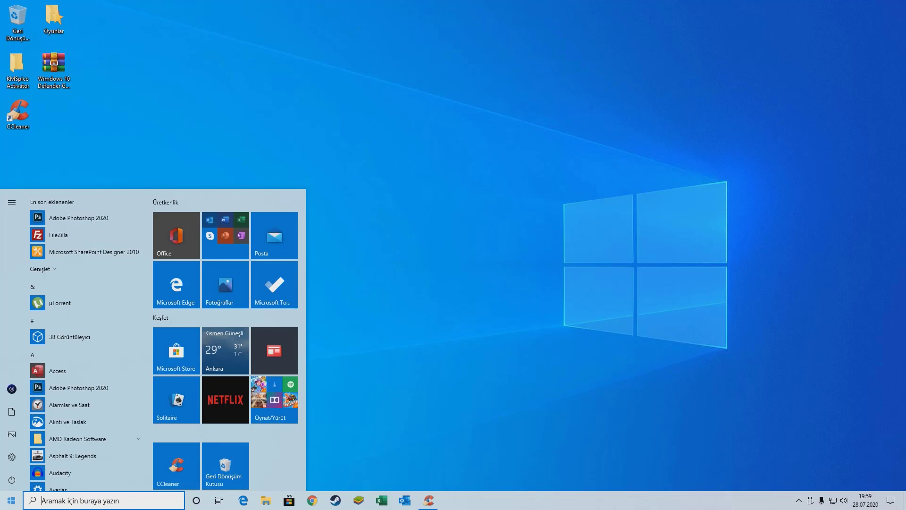
text(güç)
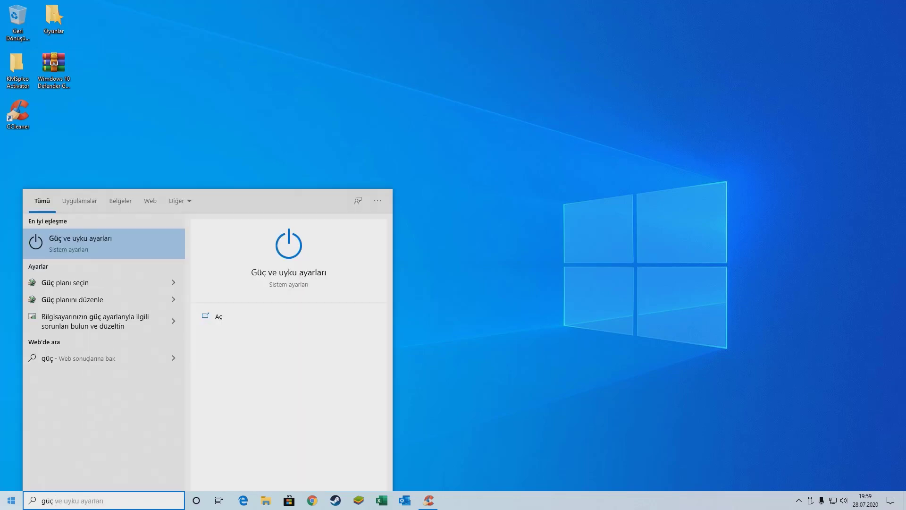
key(Return)
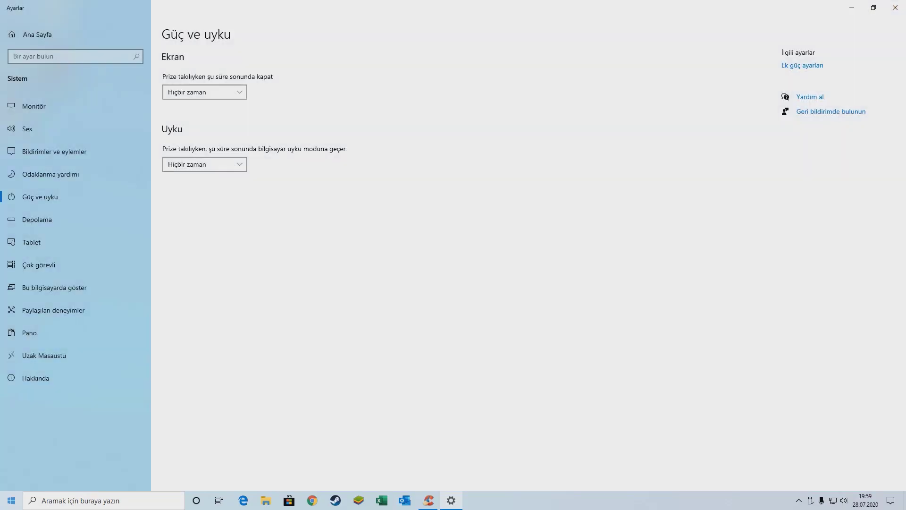
key(super)
key(super)
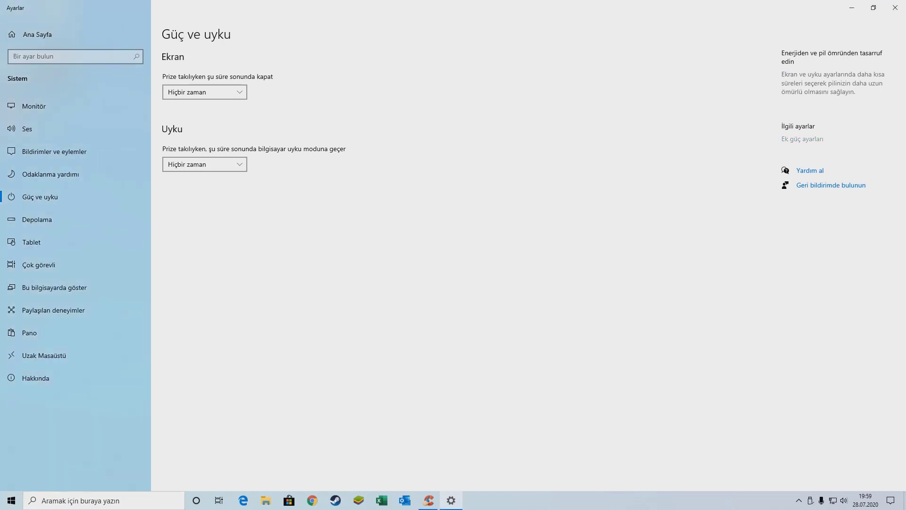
click(802, 139)
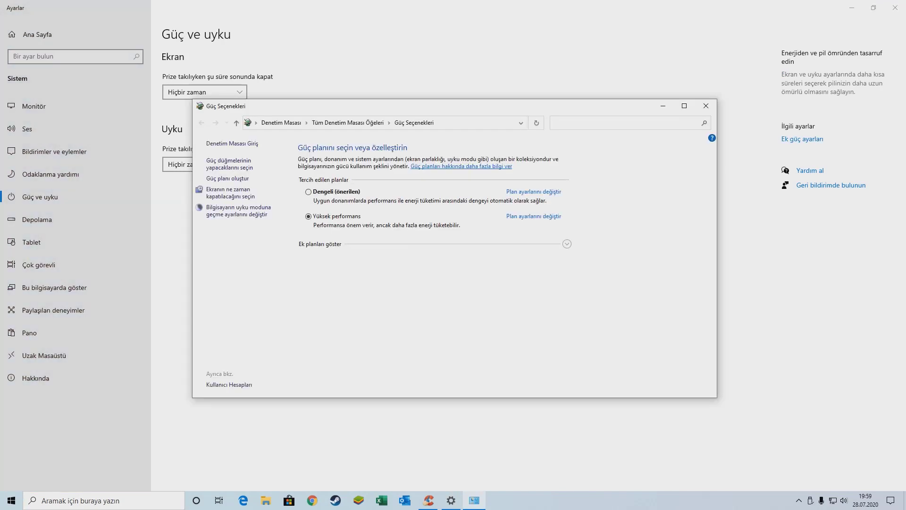
click(228, 178)
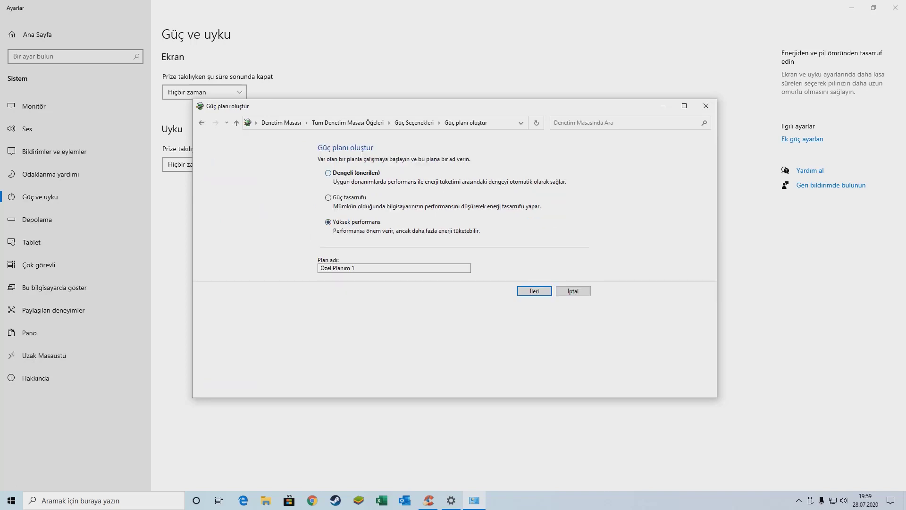
click(202, 123)
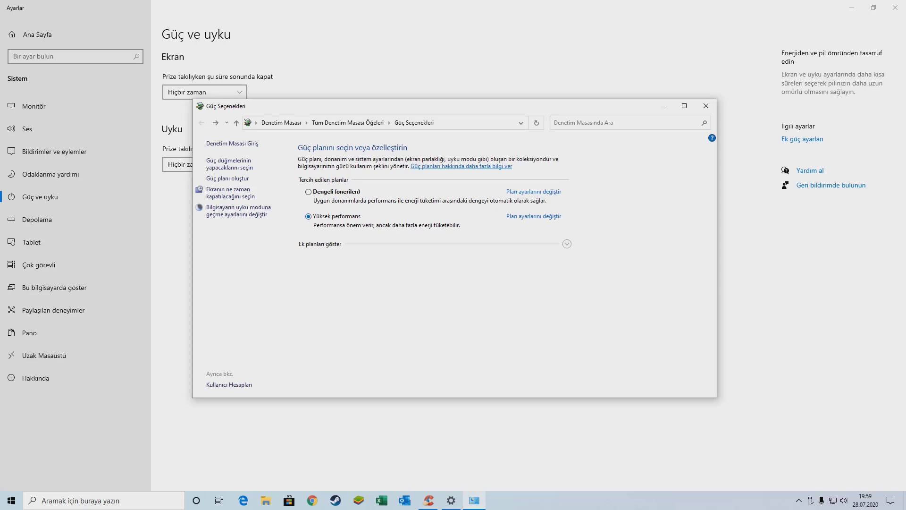
Open the advanced settings of the Yüksek performans plan and examine all three options under İşlemci güç yönetimi
click(533, 216)
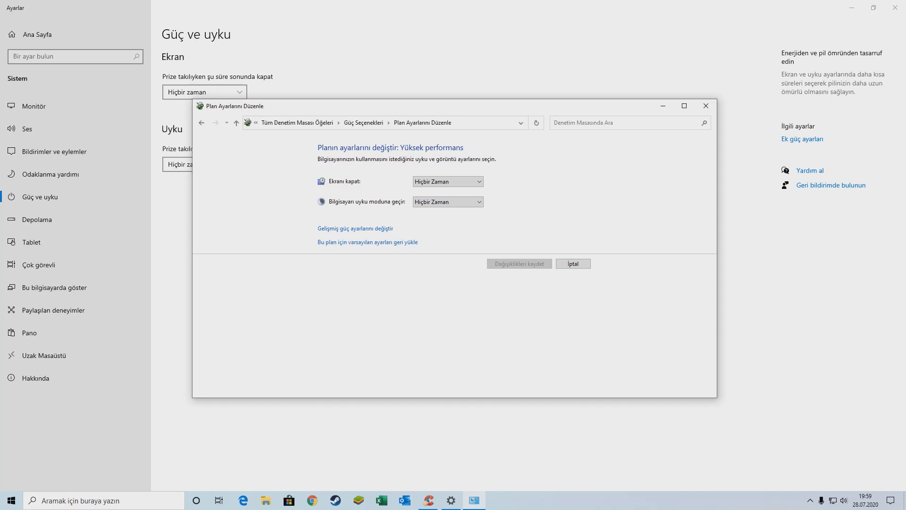
click(355, 229)
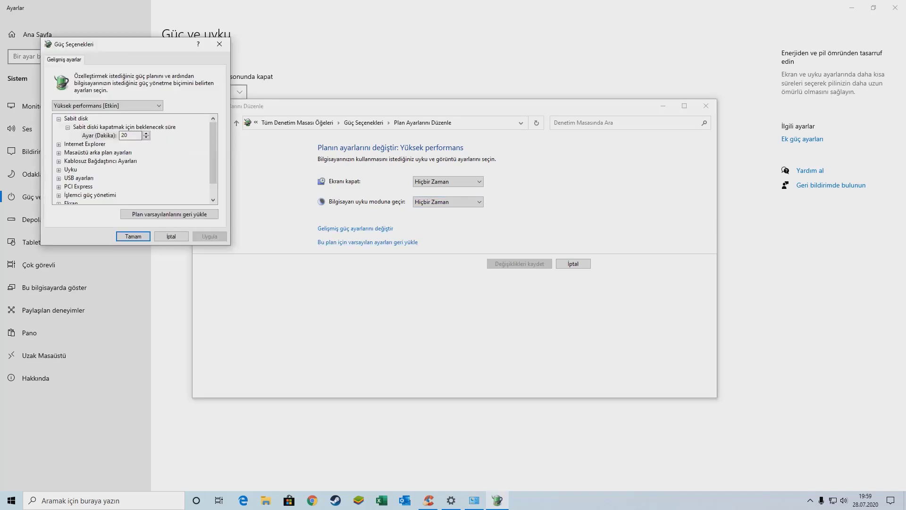
scroll(107, 146, down, 1)
click(59, 178)
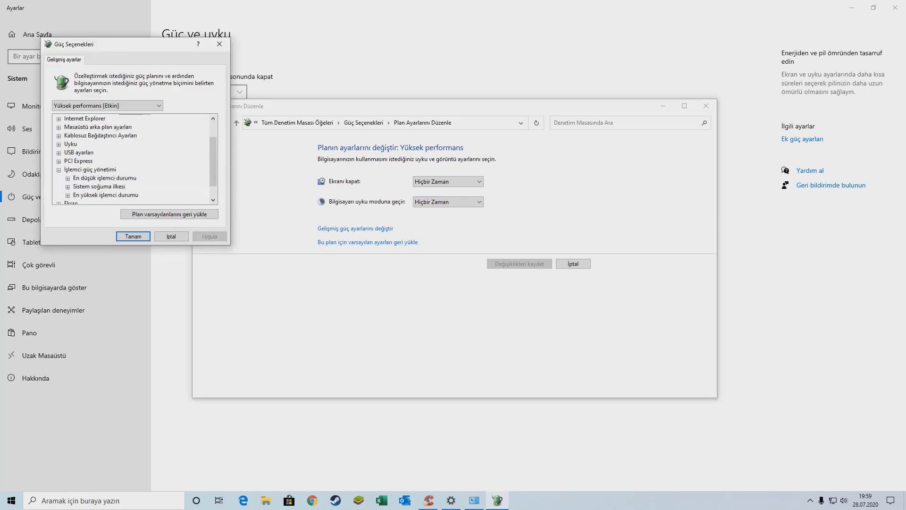
click(67, 178)
scroll(71, 179, down, 1)
click(67, 179)
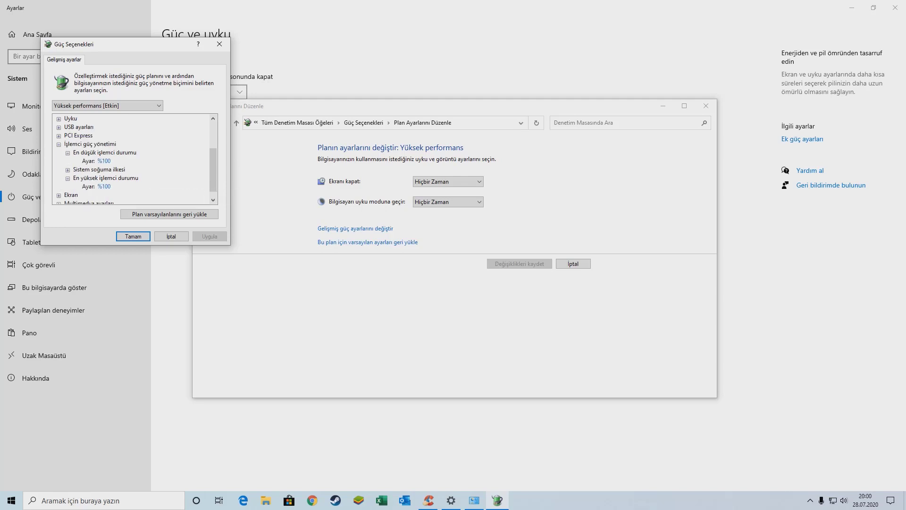
click(68, 170)
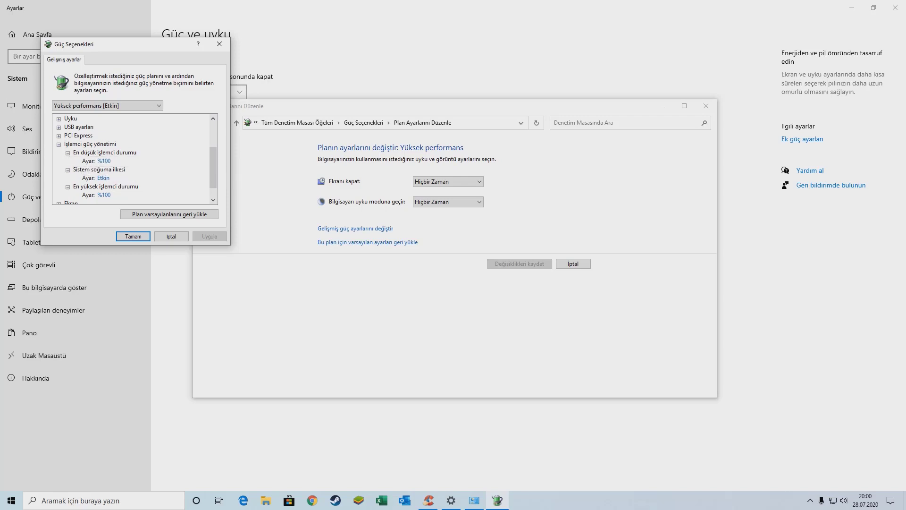
Review the selectable power plans and the En düşük işlemci durumu setting, keep Yüksek performans, and close the power and Ayarlar windows
scroll(76, 150, up, 2)
click(108, 106)
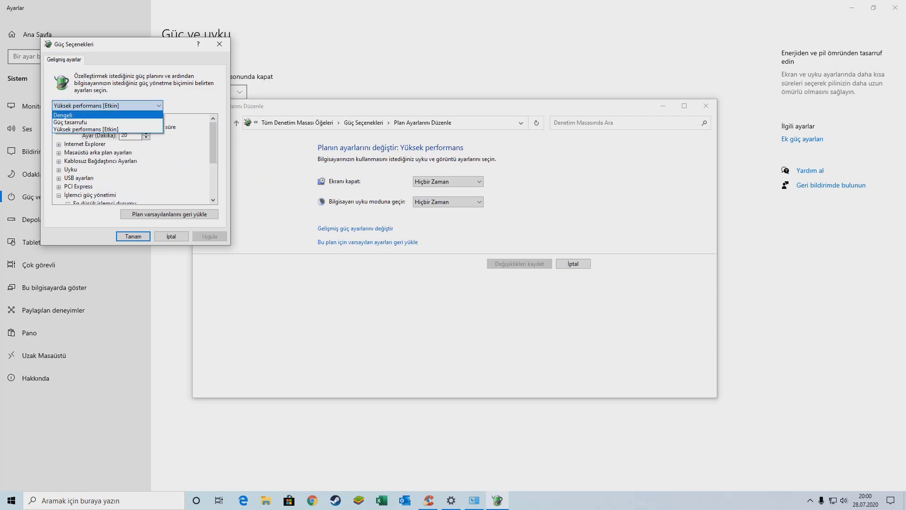
click(124, 129)
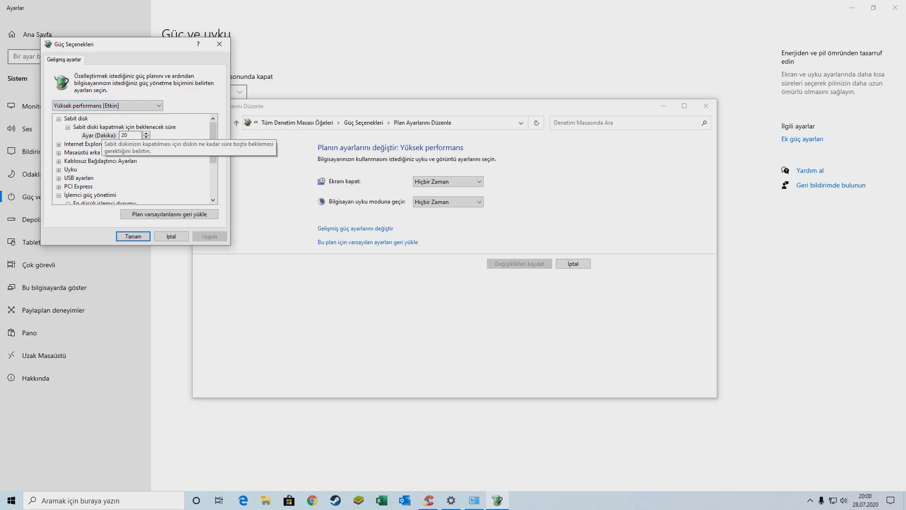
scroll(132, 161, down, 2)
click(104, 161)
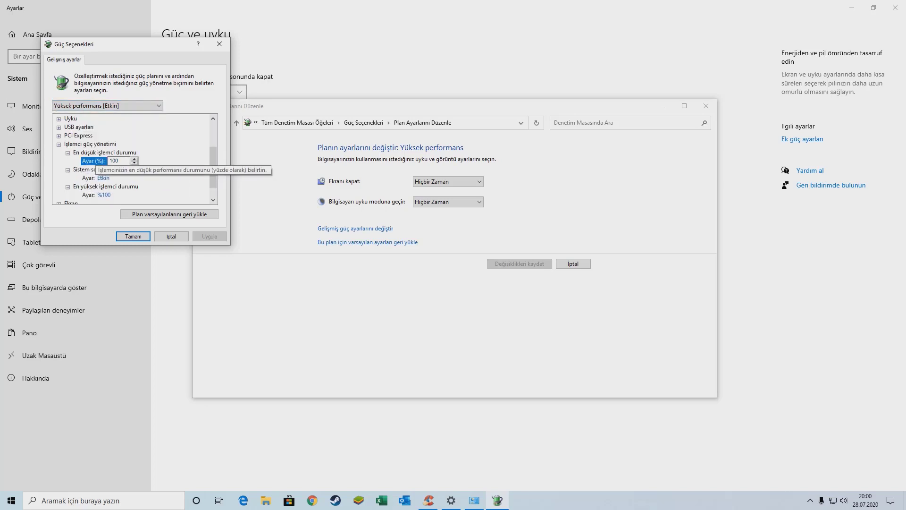
click(107, 106)
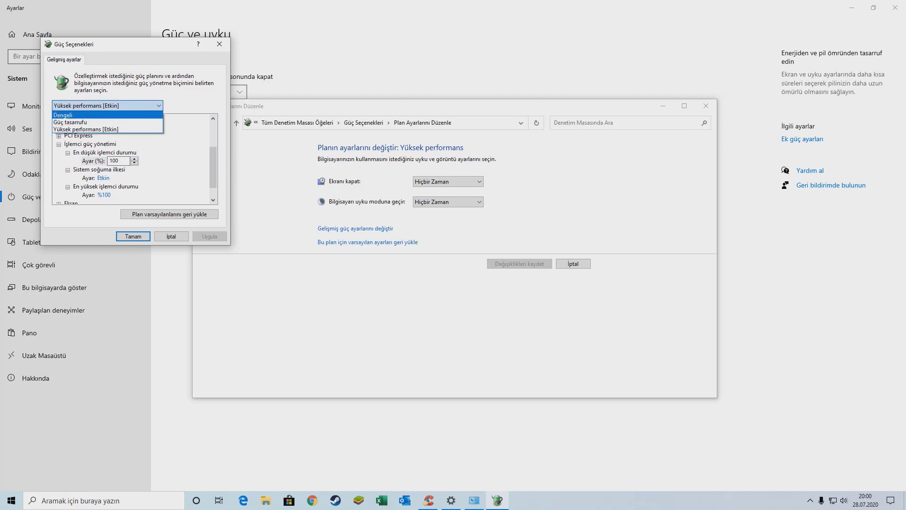
click(108, 105)
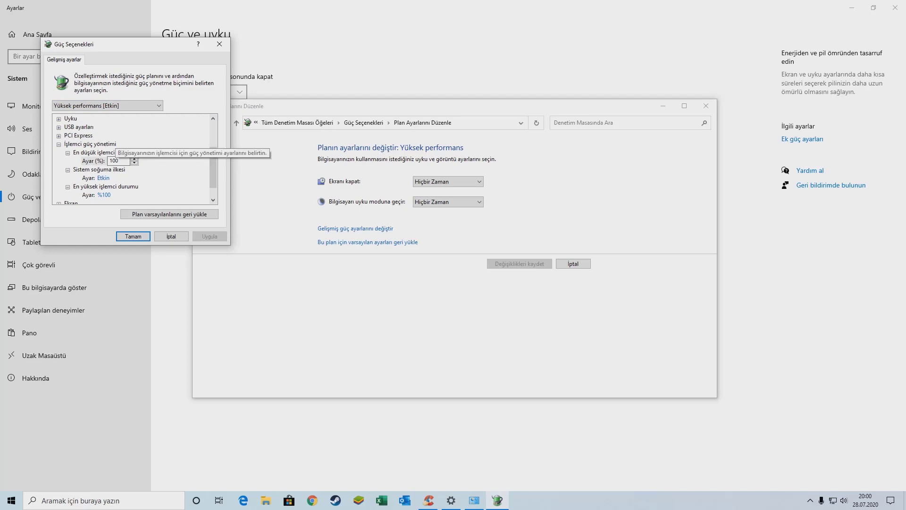
click(219, 44)
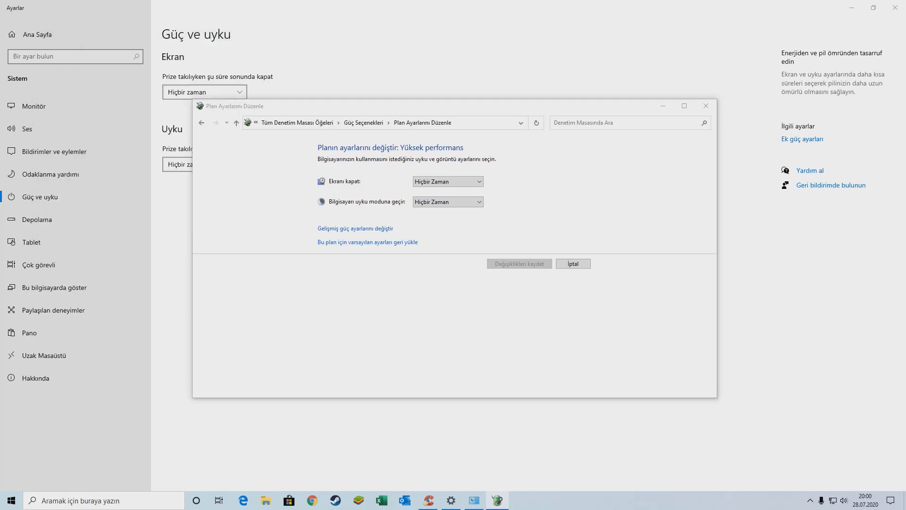
click(706, 105)
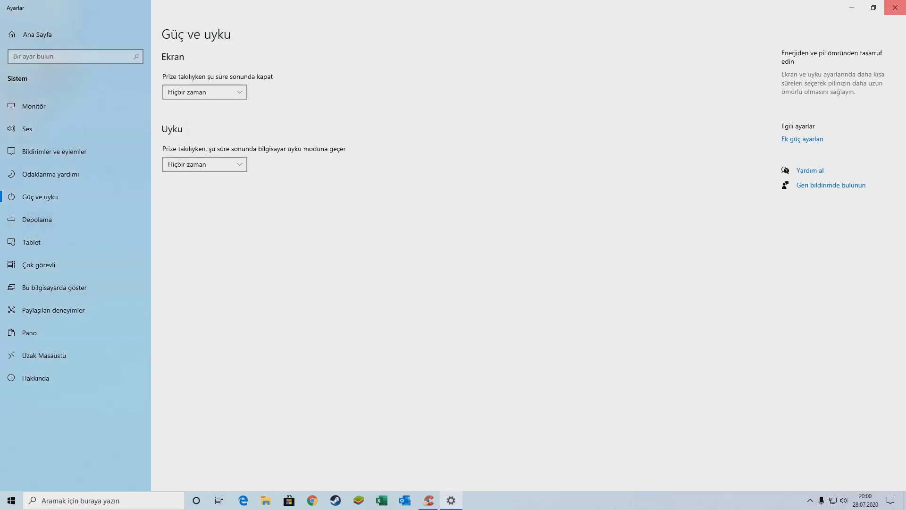
click(895, 7)
click(12, 501)
click(34, 456)
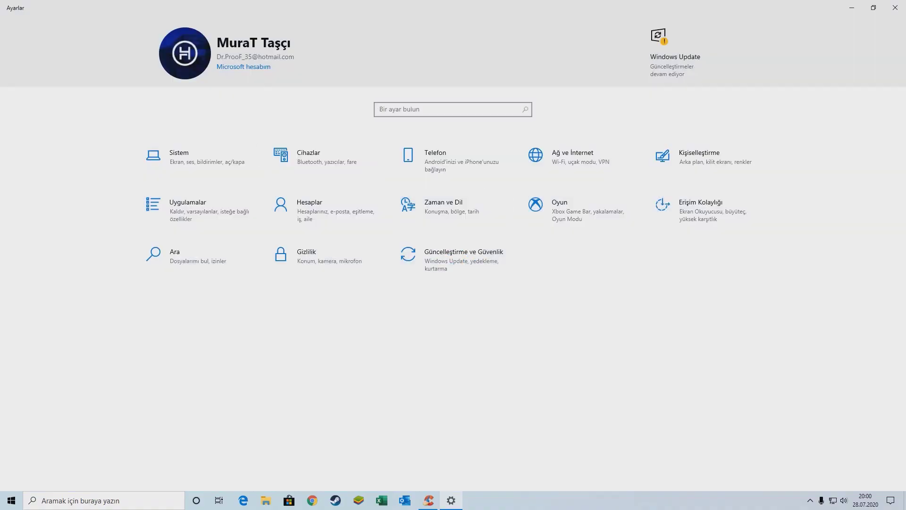
click(895, 8)
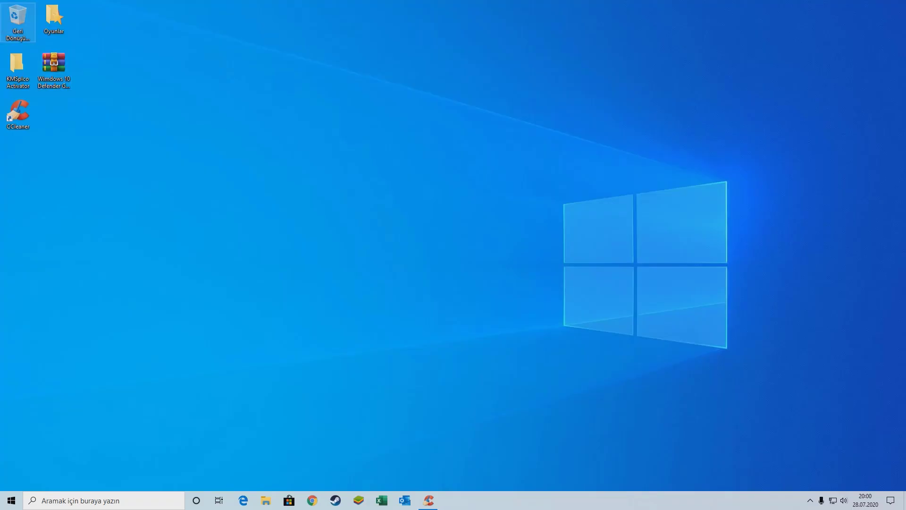
double_click(18, 22)
click(732, 72)
right_click(169, 107)
click(192, 148)
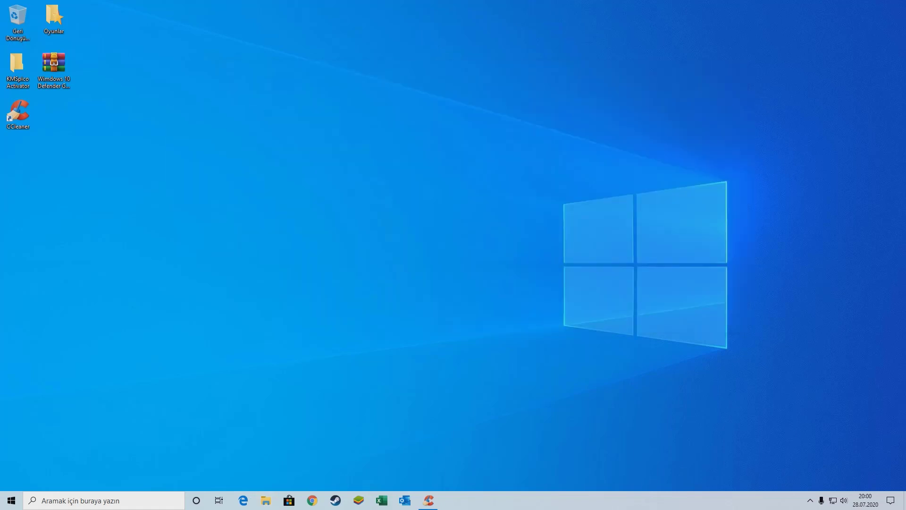
right_click(176, 134)
key(Escape)
right_click(233, 156)
key(Escape)
Switch to AMD Radeon Software, enable Sürücü ve Yazılım İndir in the Sistem settings and minimize the window
key(alt+r)
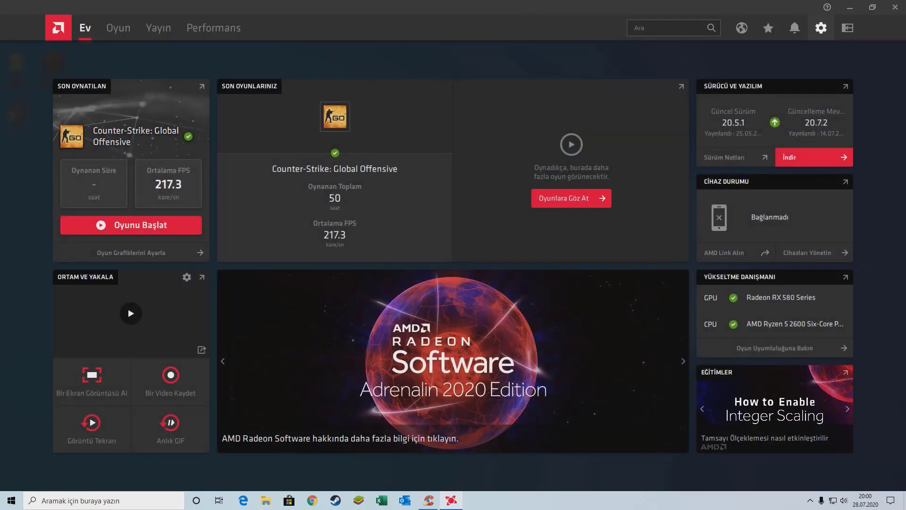
click(822, 27)
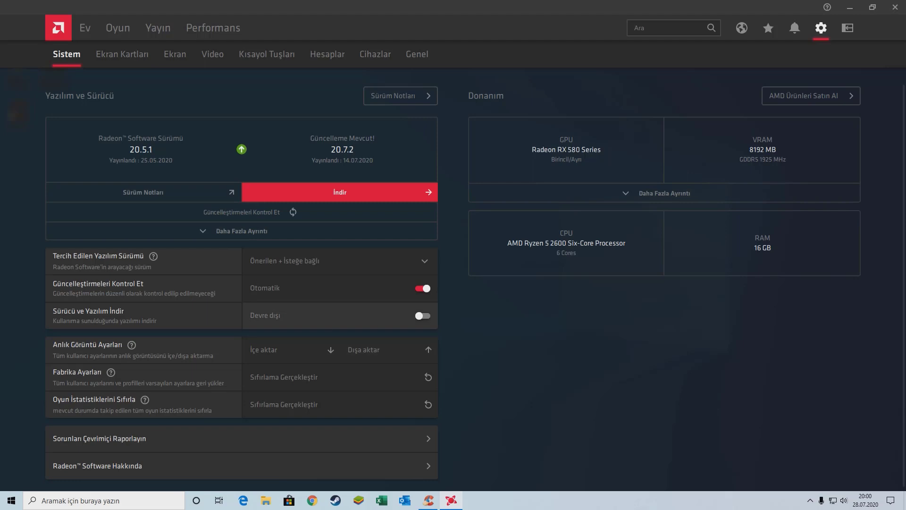
click(423, 316)
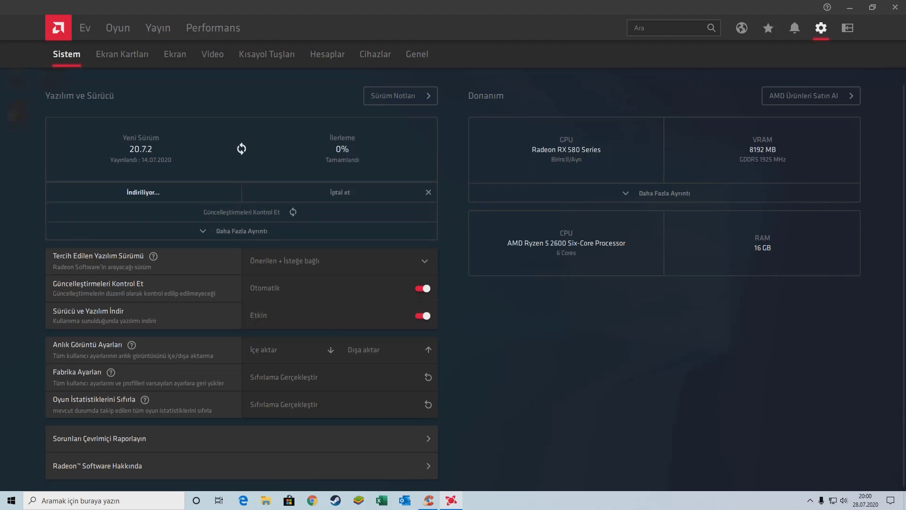
click(849, 8)
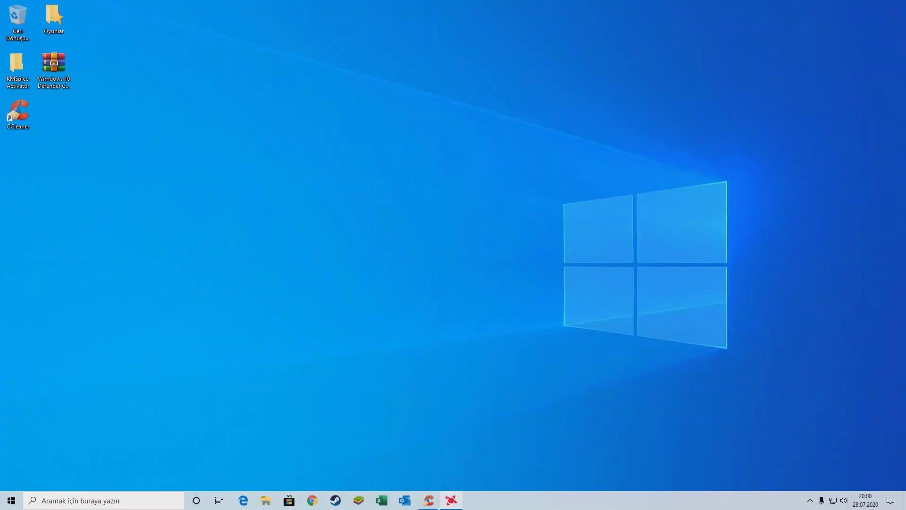
right_click(305, 194)
click(331, 234)
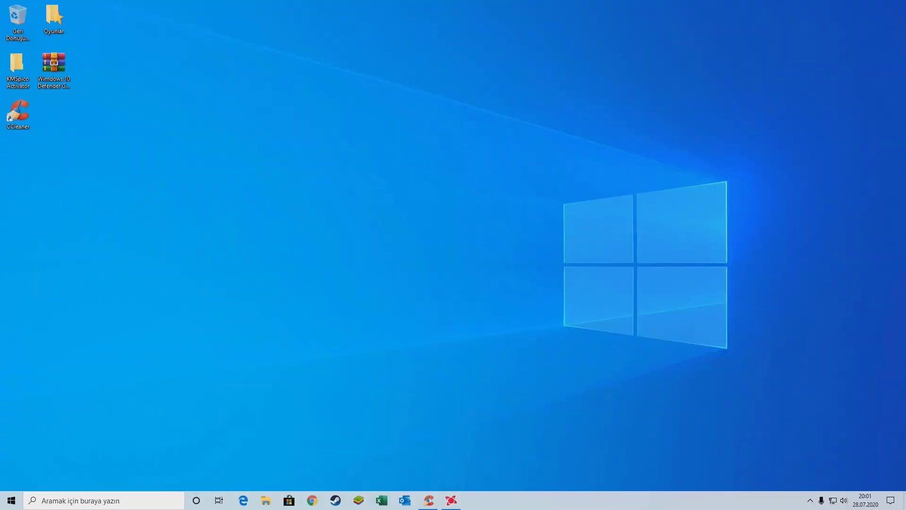